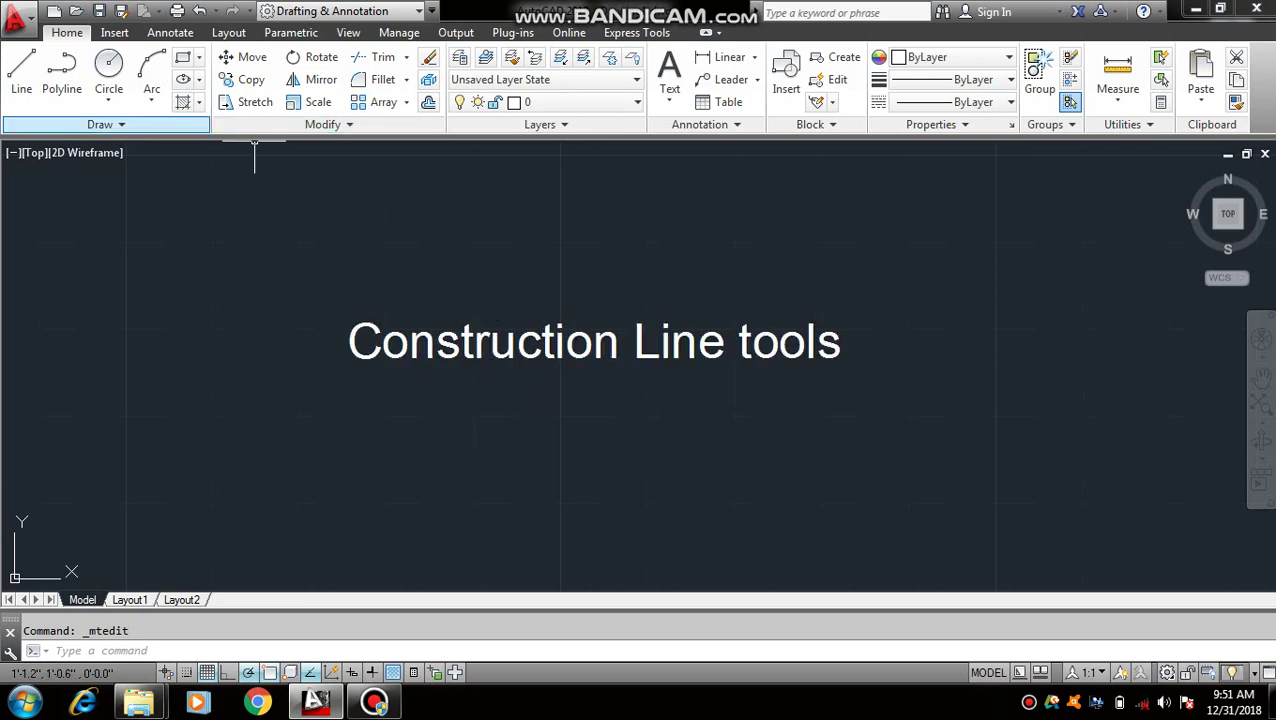
Erase the "Construction Line tools" title text from the drawing
left_click(100, 124)
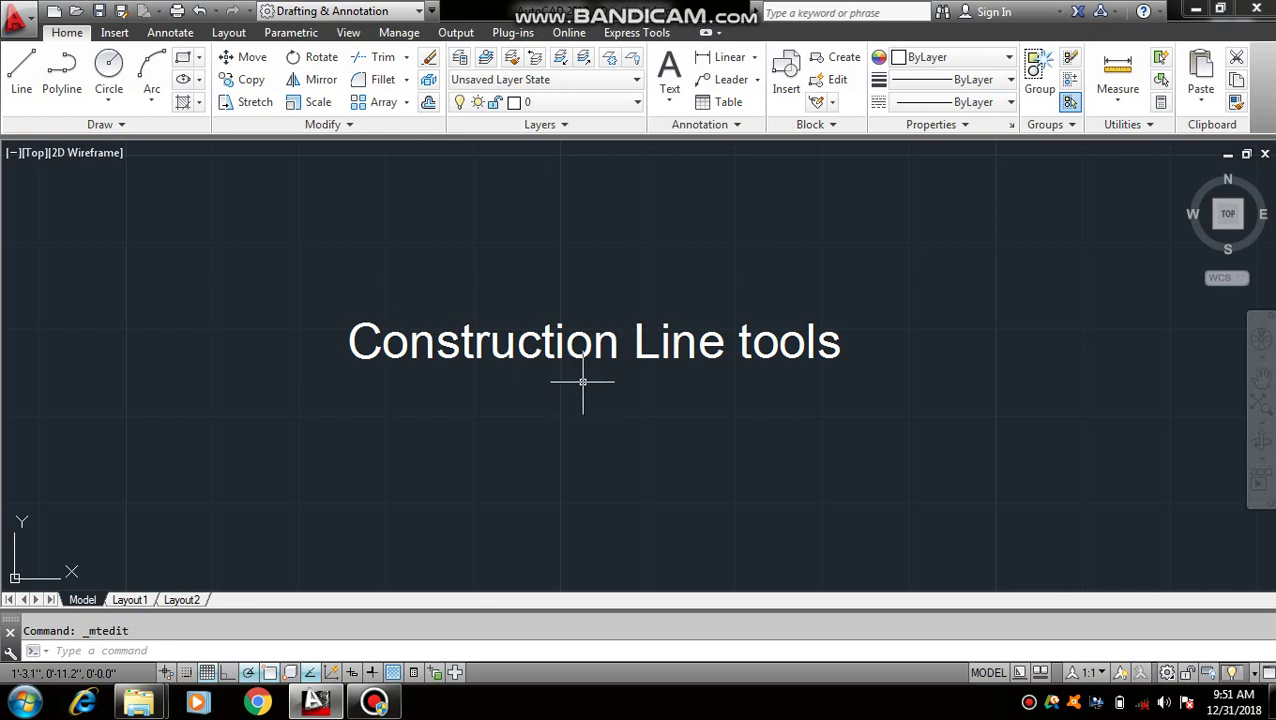
scroll(536, 347, "up", 2)
scroll(636, 333, "down", 4)
left_click(846, 293)
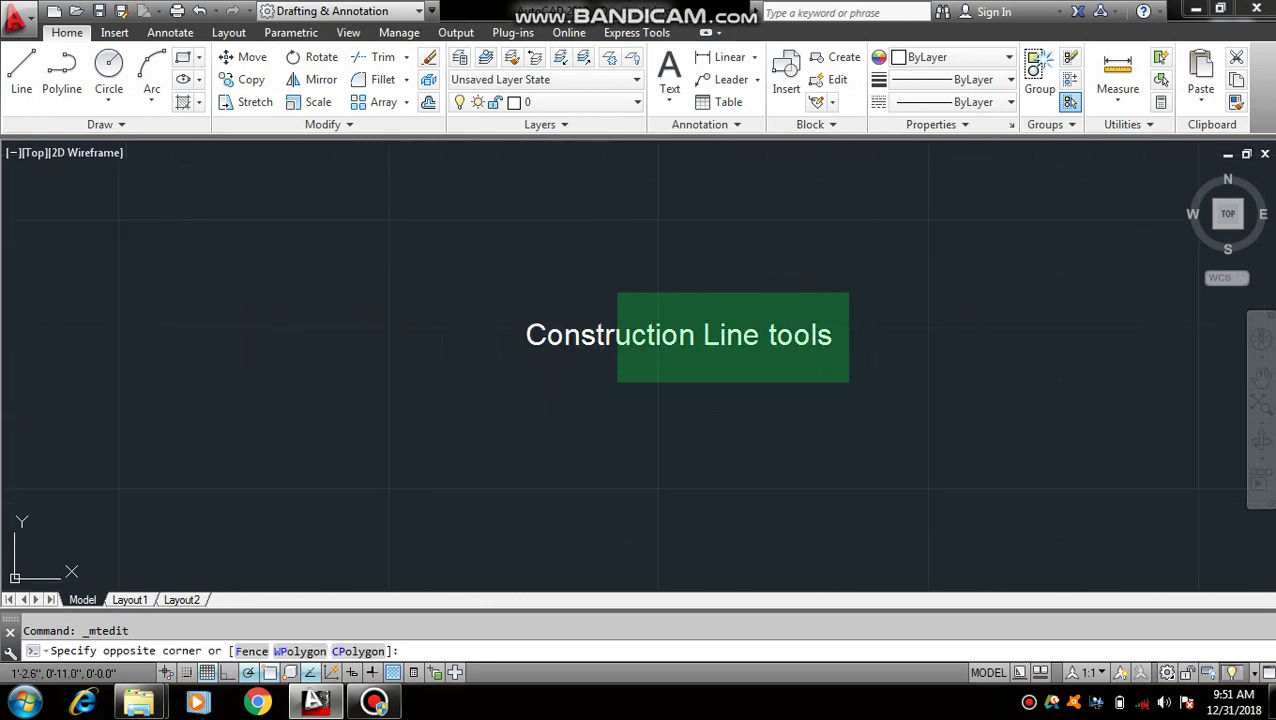
left_click(618, 379)
type("e")
key("Return")
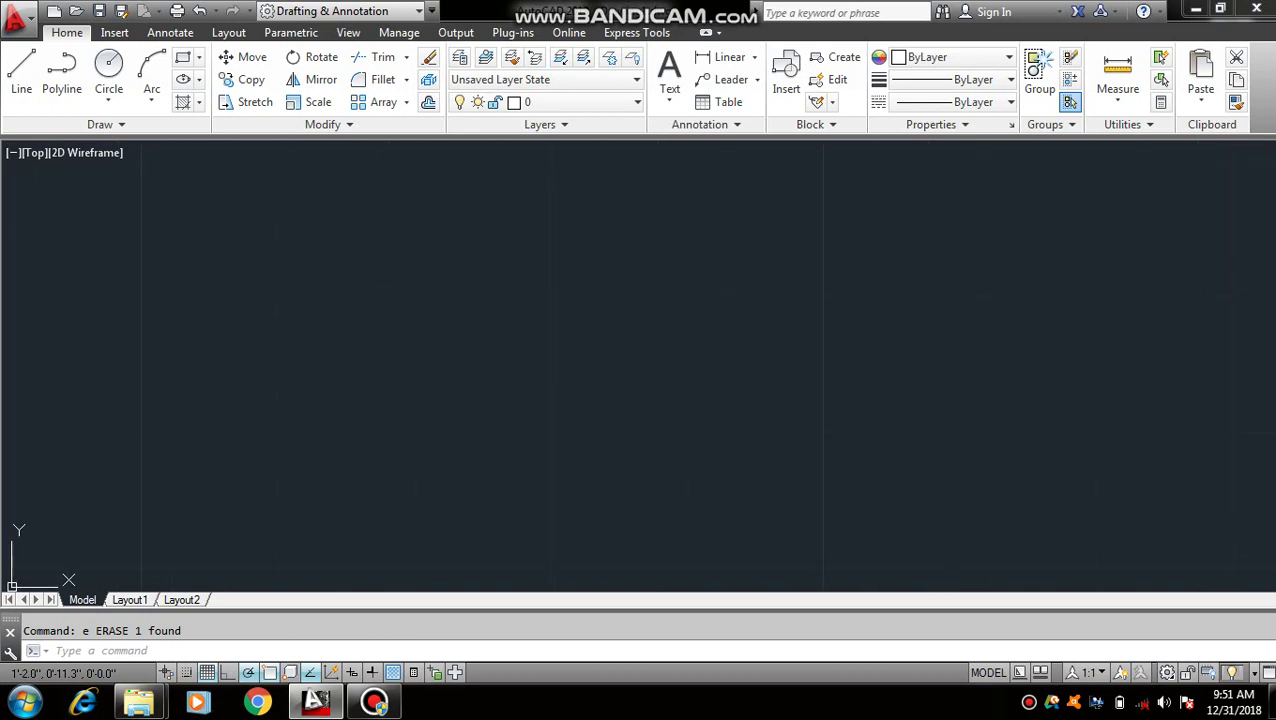
middle_click_drag(541, 350, 490, 379)
scroll(478, 380, "down", 2)
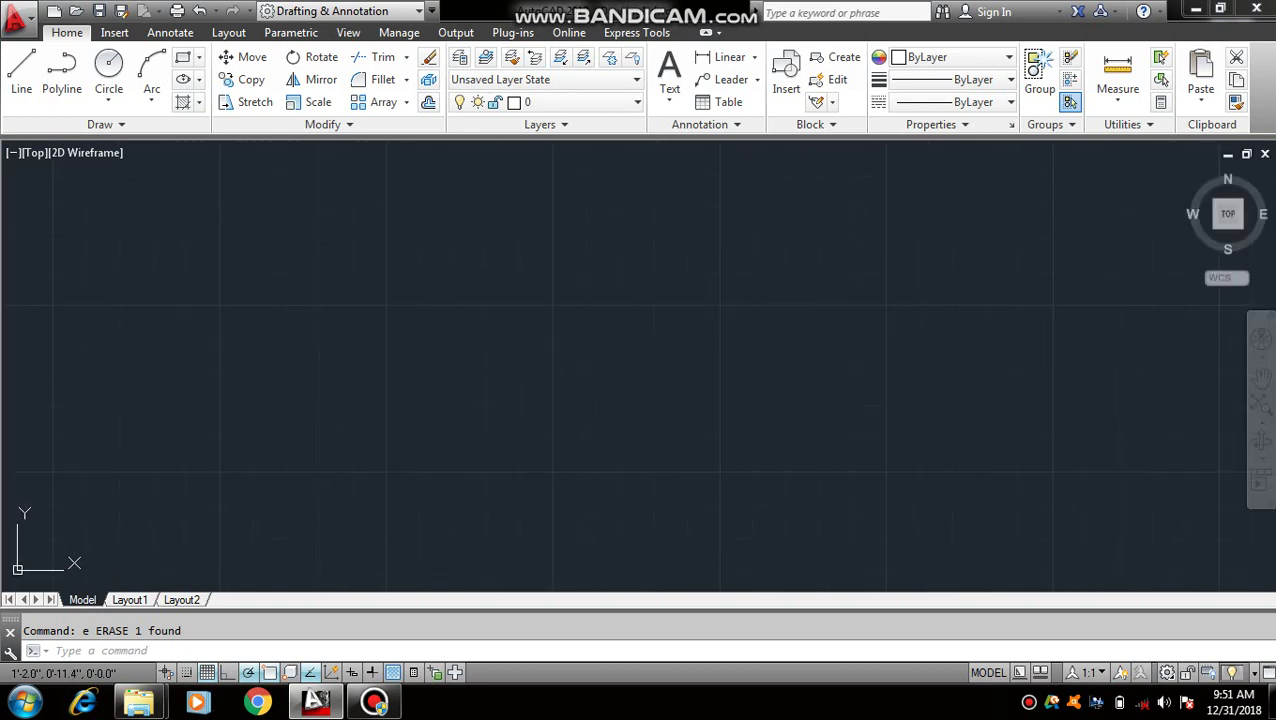
key("Escape")
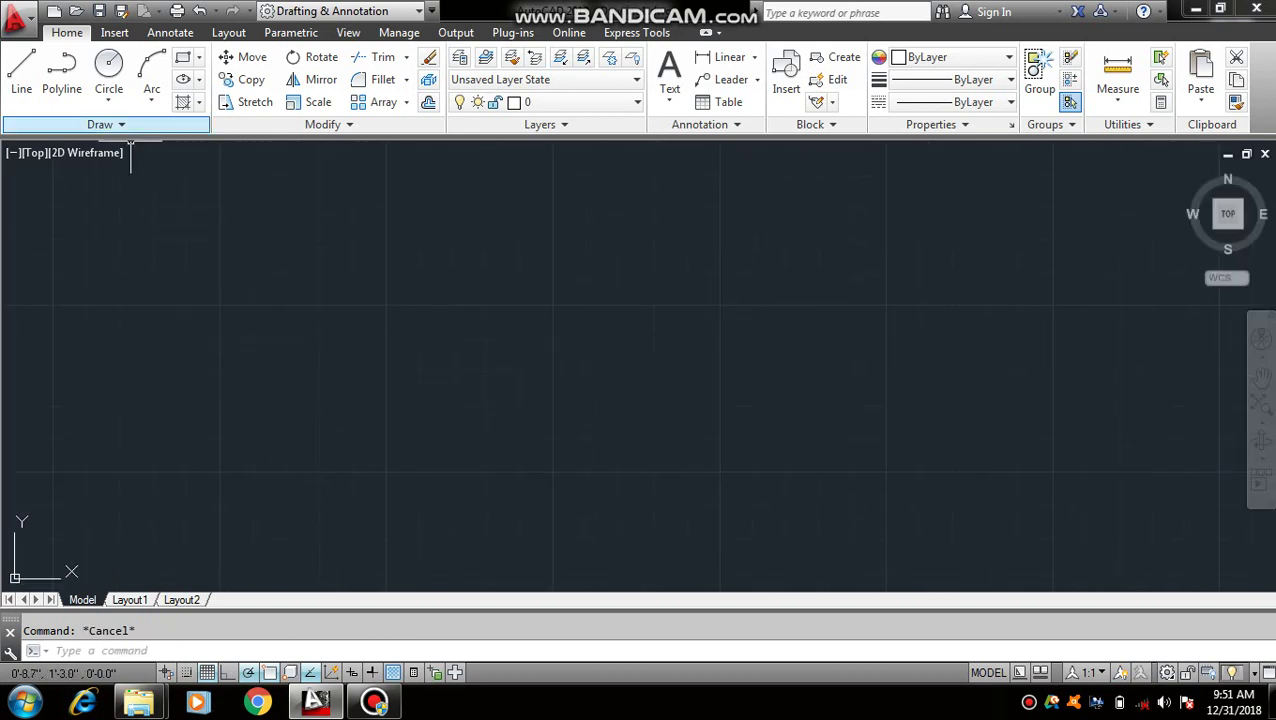
left_click(105, 124)
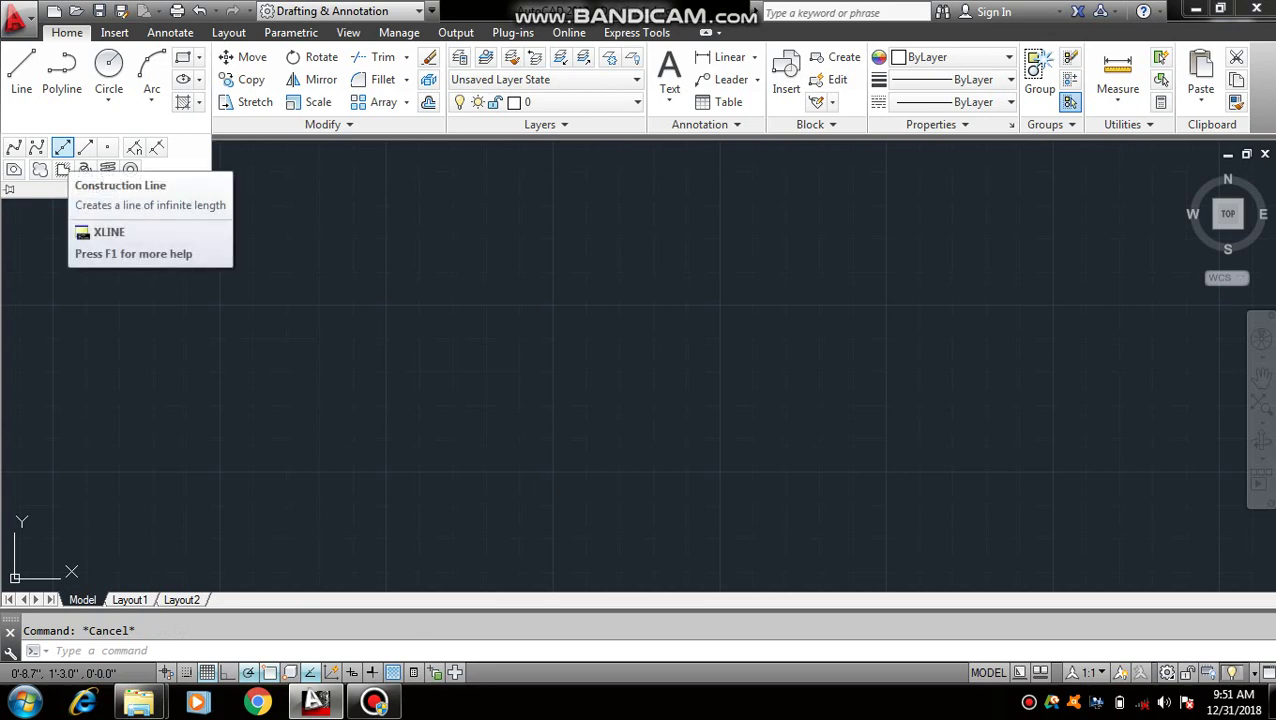
left_click(62, 147)
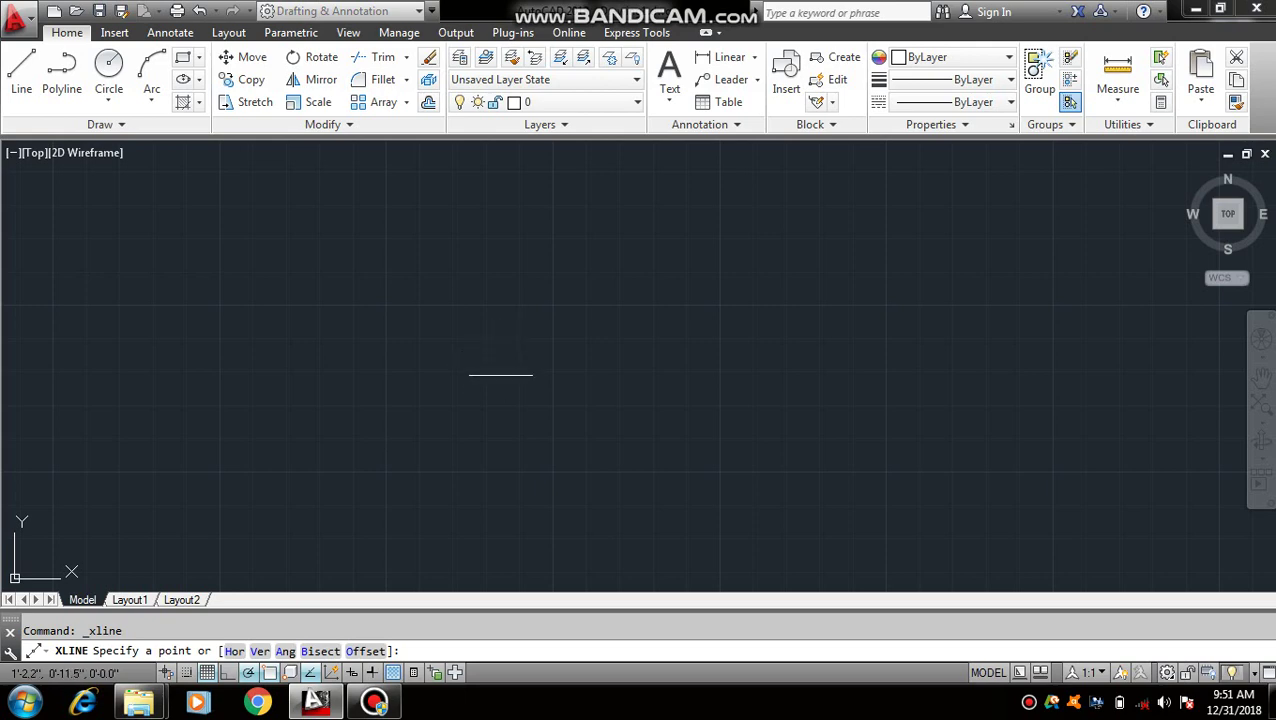
key("Escape")
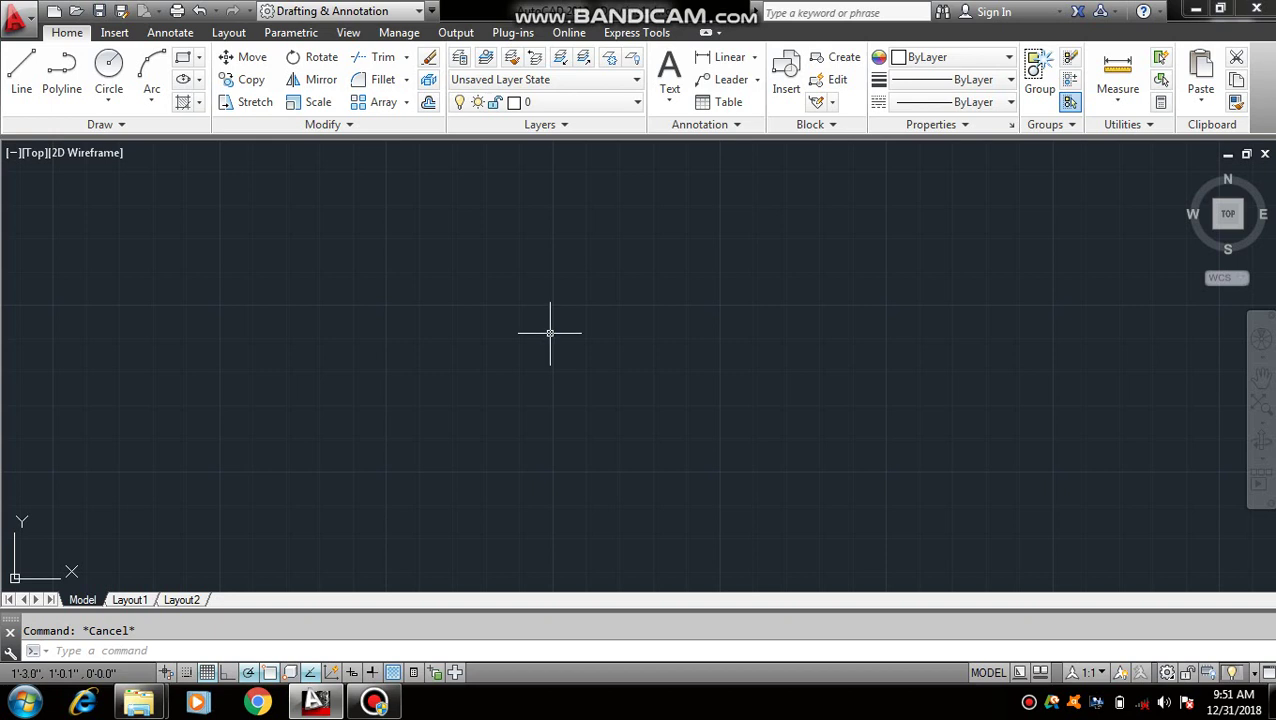
Draw nine horizontal construction lines with XLINE, spaced from the lower to the upper part of the drawing area
type("XL")
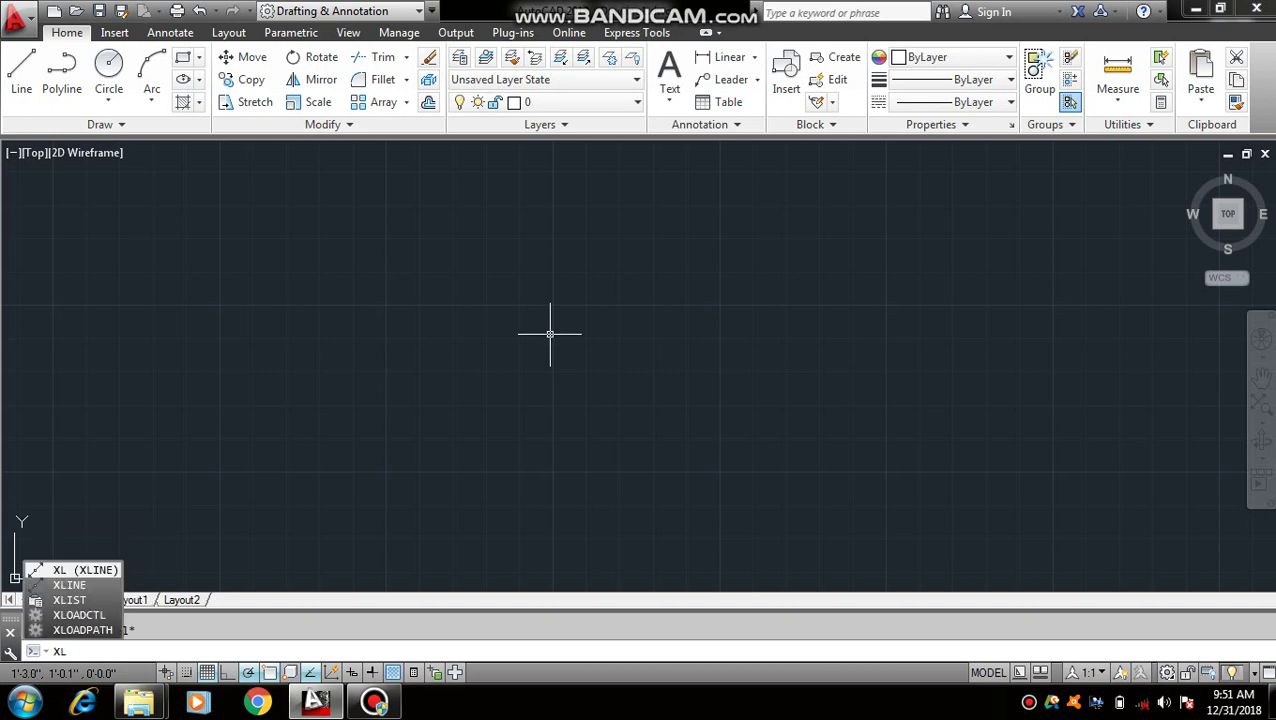
key("Return")
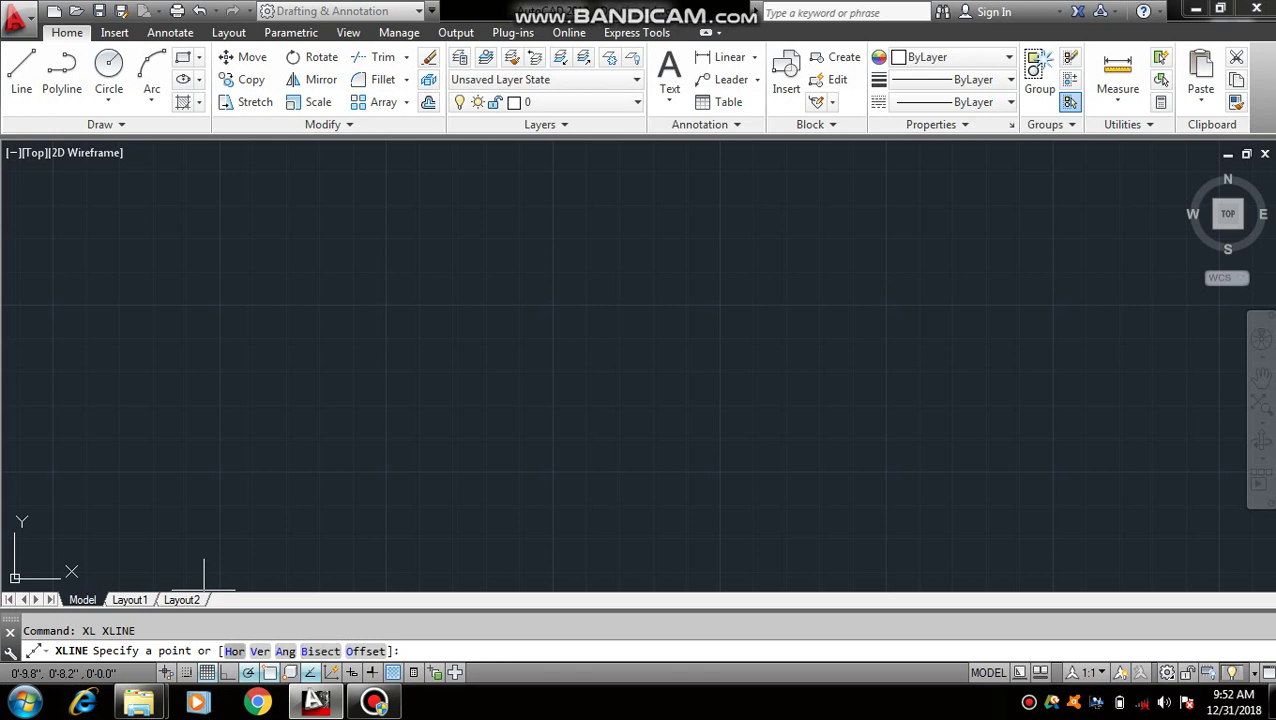
left_click(234, 651)
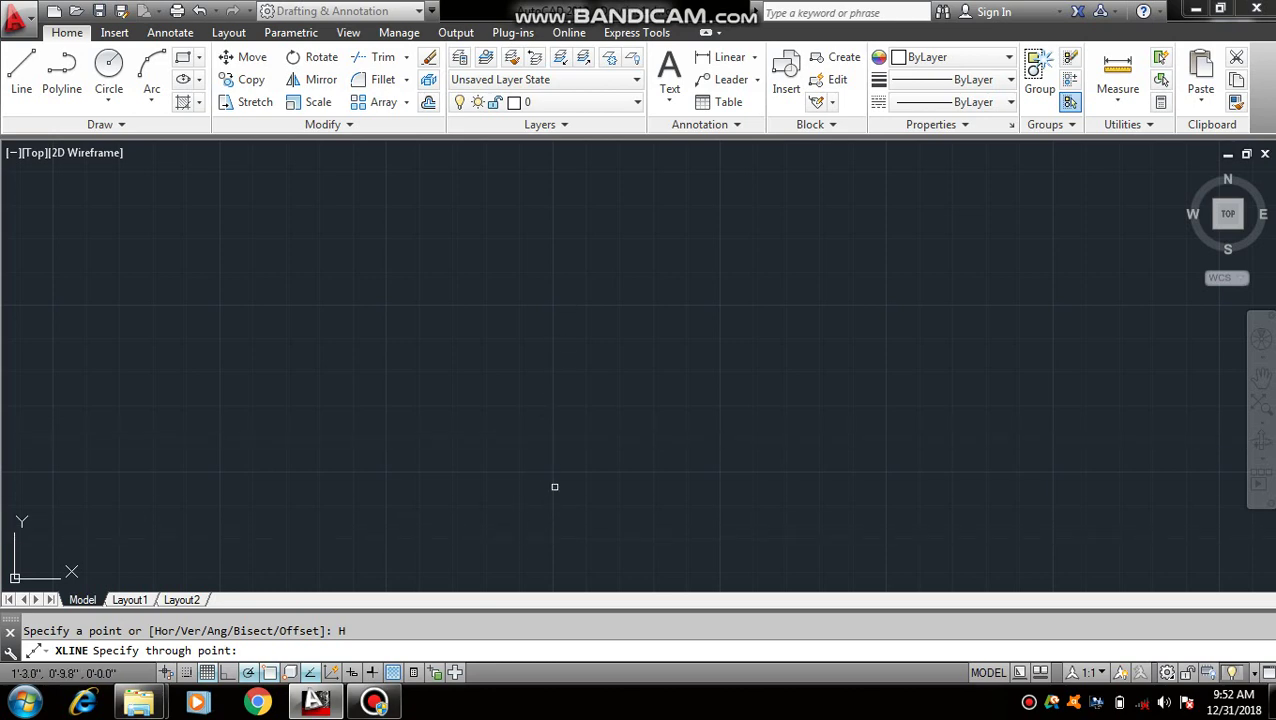
left_click(579, 553)
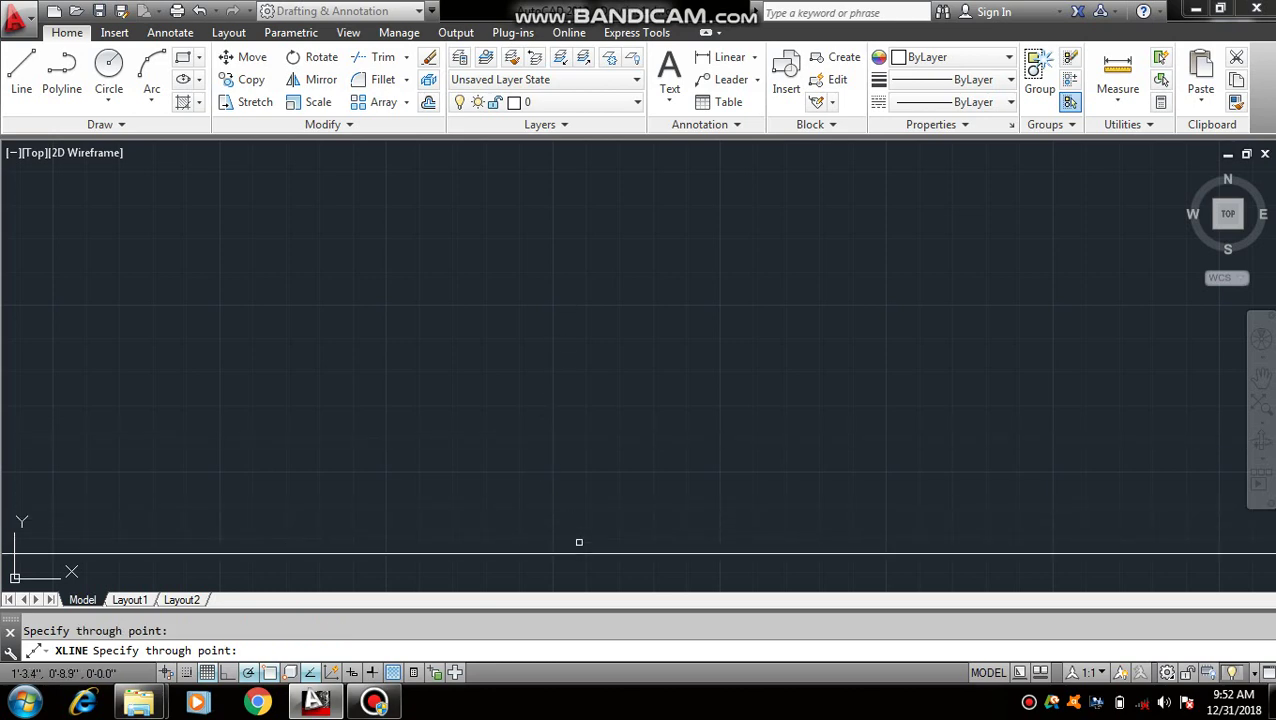
left_click(578, 521)
left_click(575, 471)
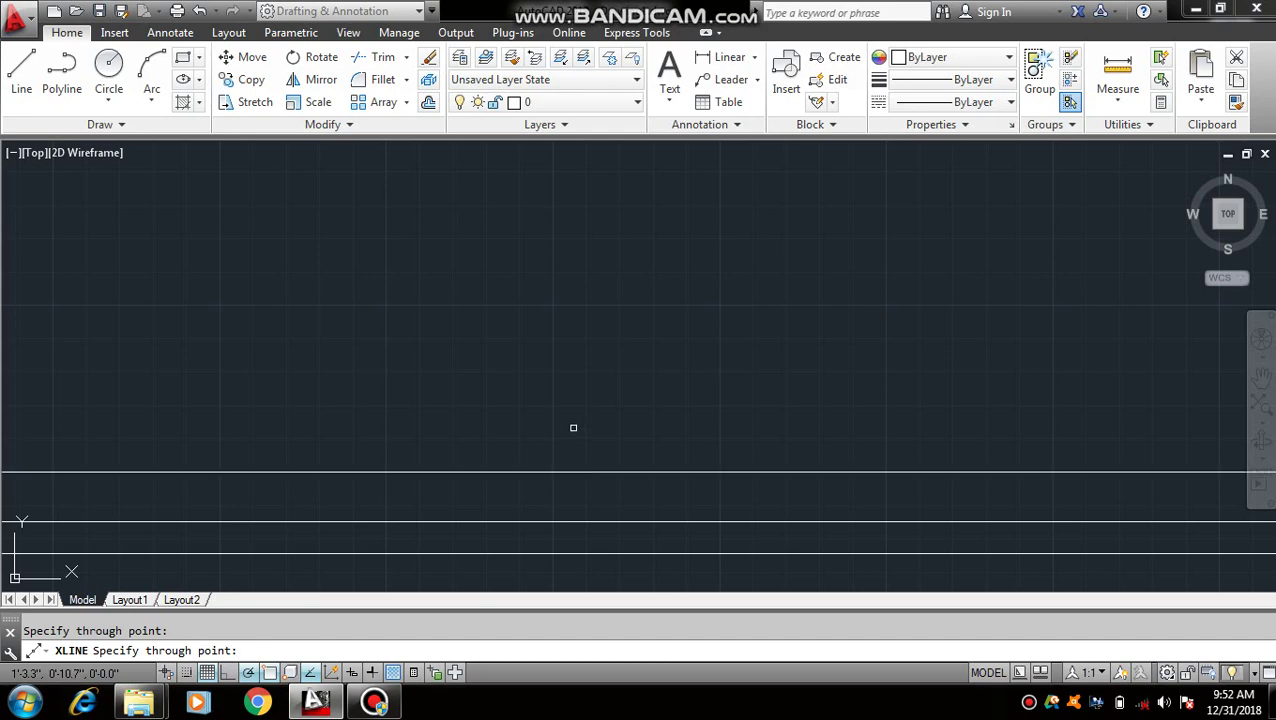
left_click(572, 427)
left_click(567, 364)
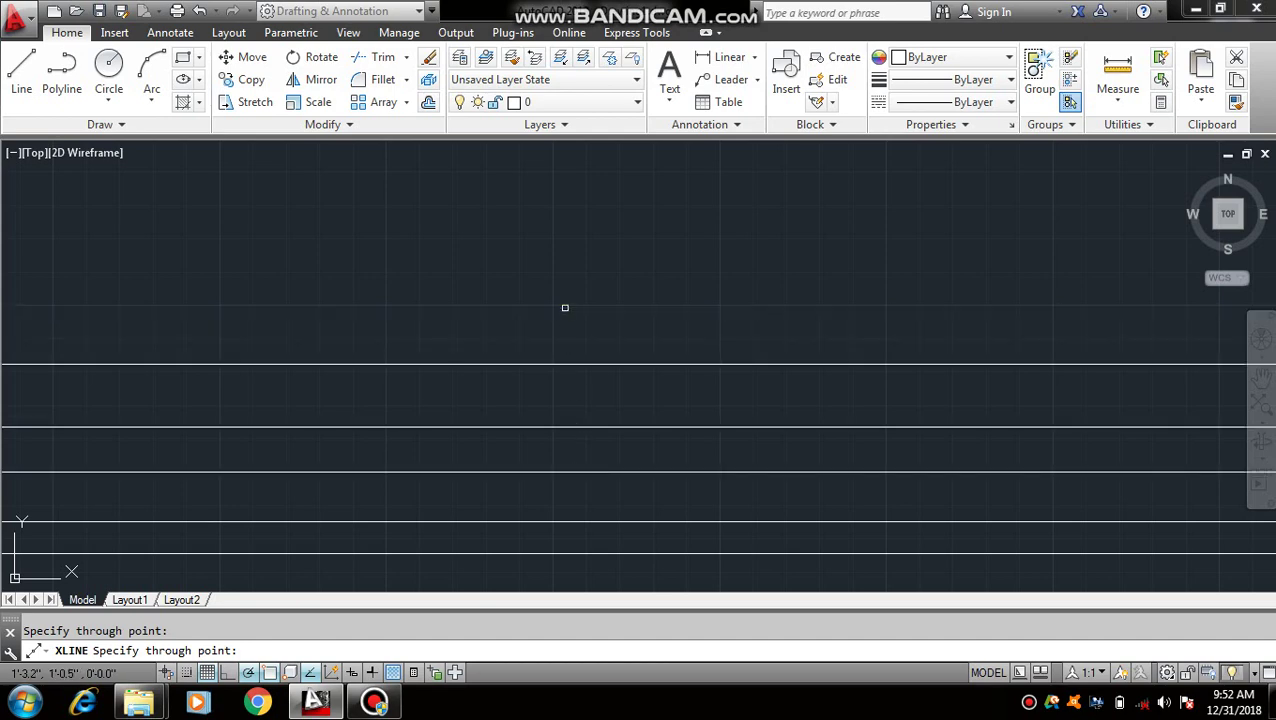
left_click(563, 308)
left_click(556, 252)
left_click(551, 189)
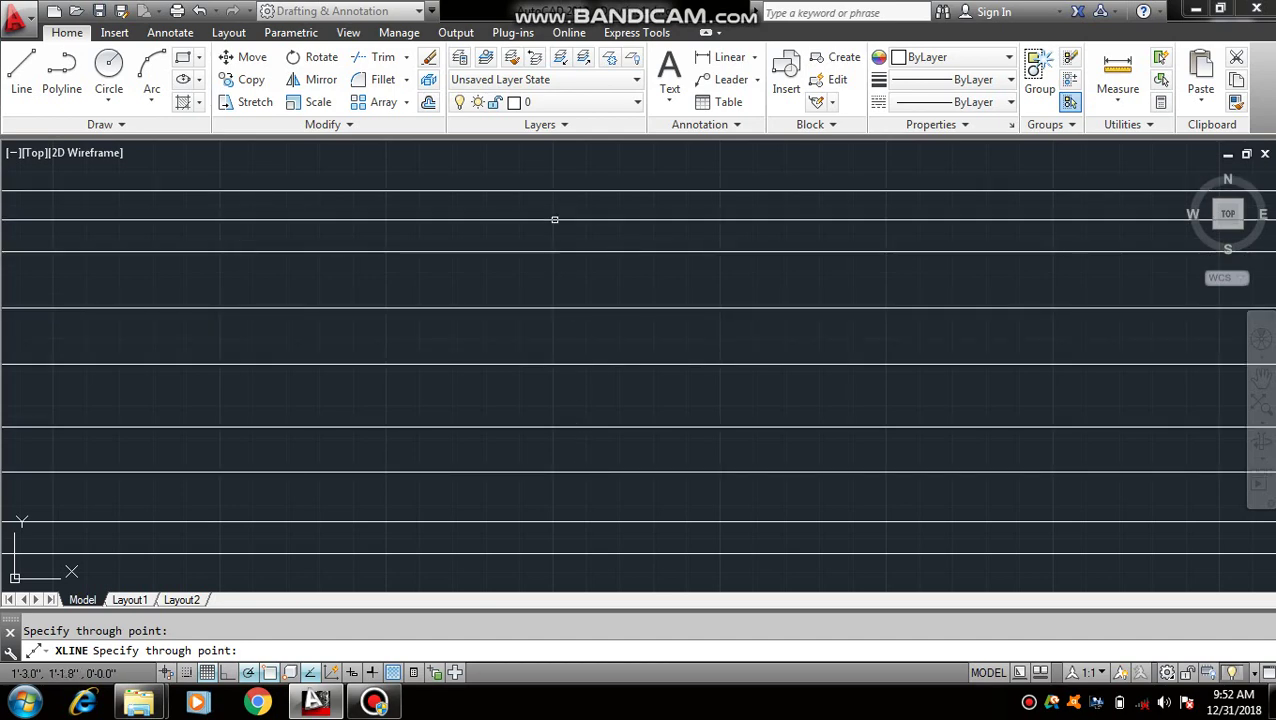
left_click(553, 219)
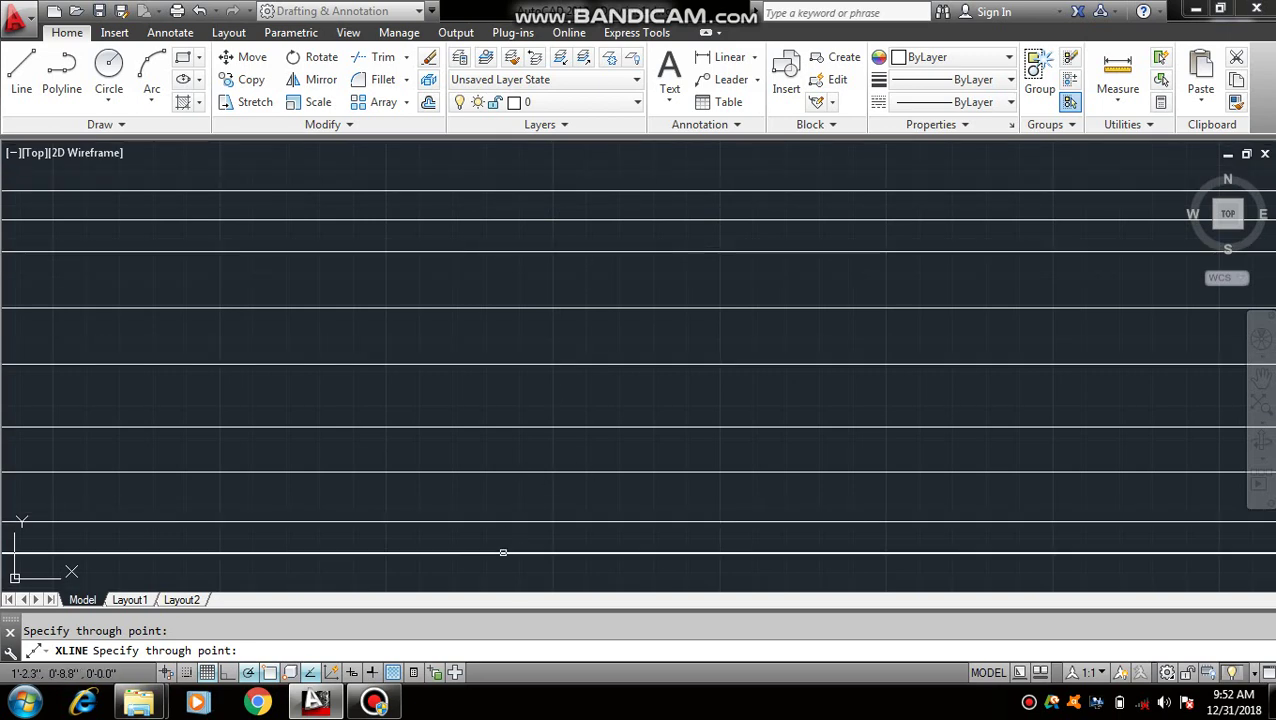
key("Escape")
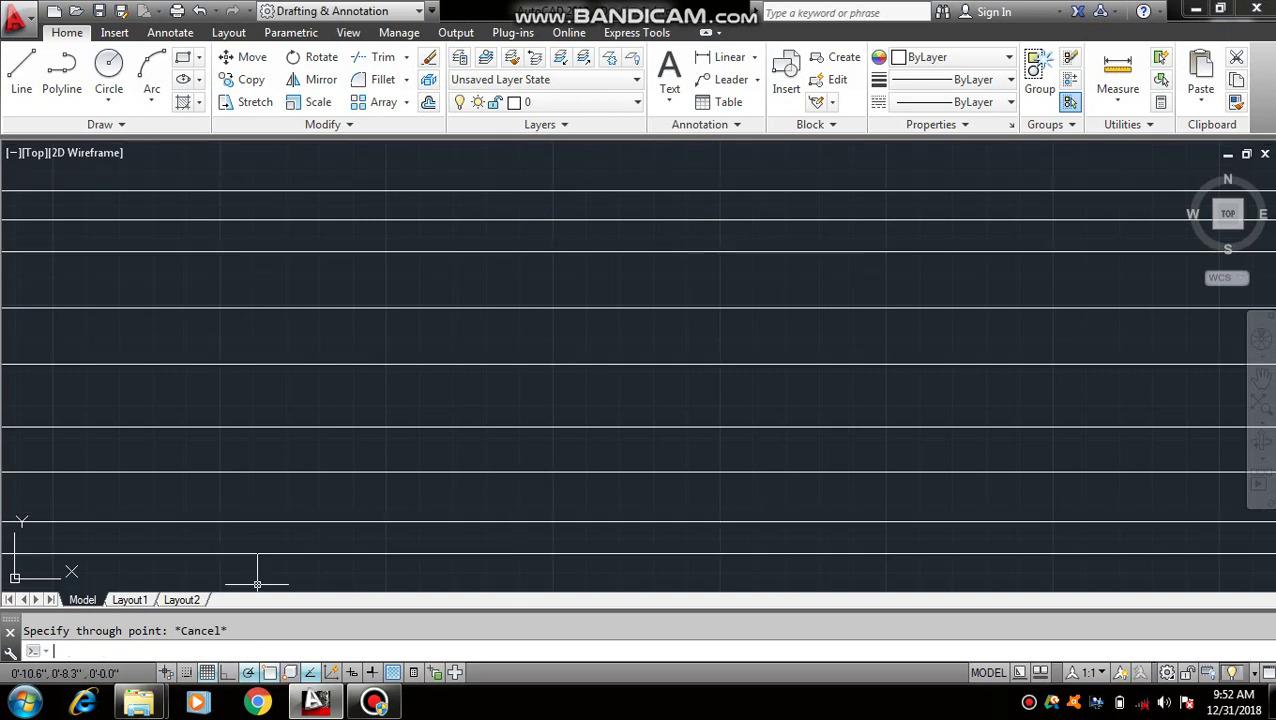
Draw thirteen vertical construction lines with XLINE, spread across the horizontal lines to form a grid
type("xl")
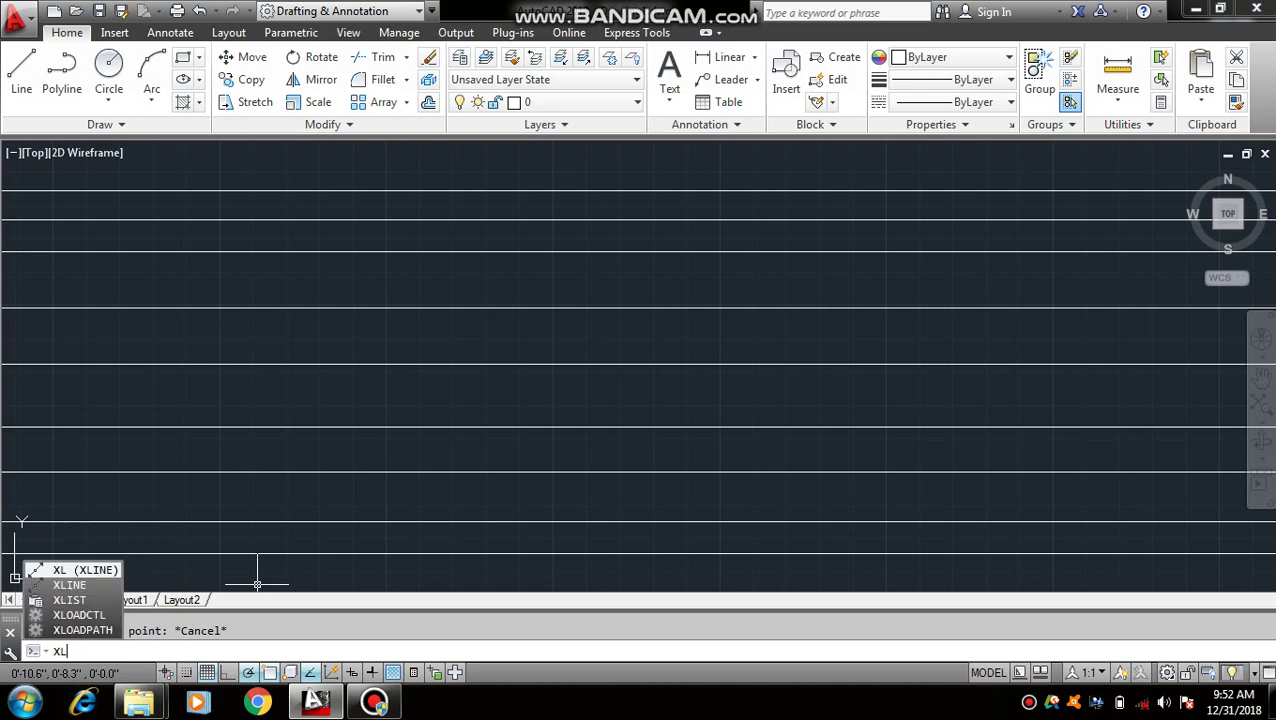
key("Return")
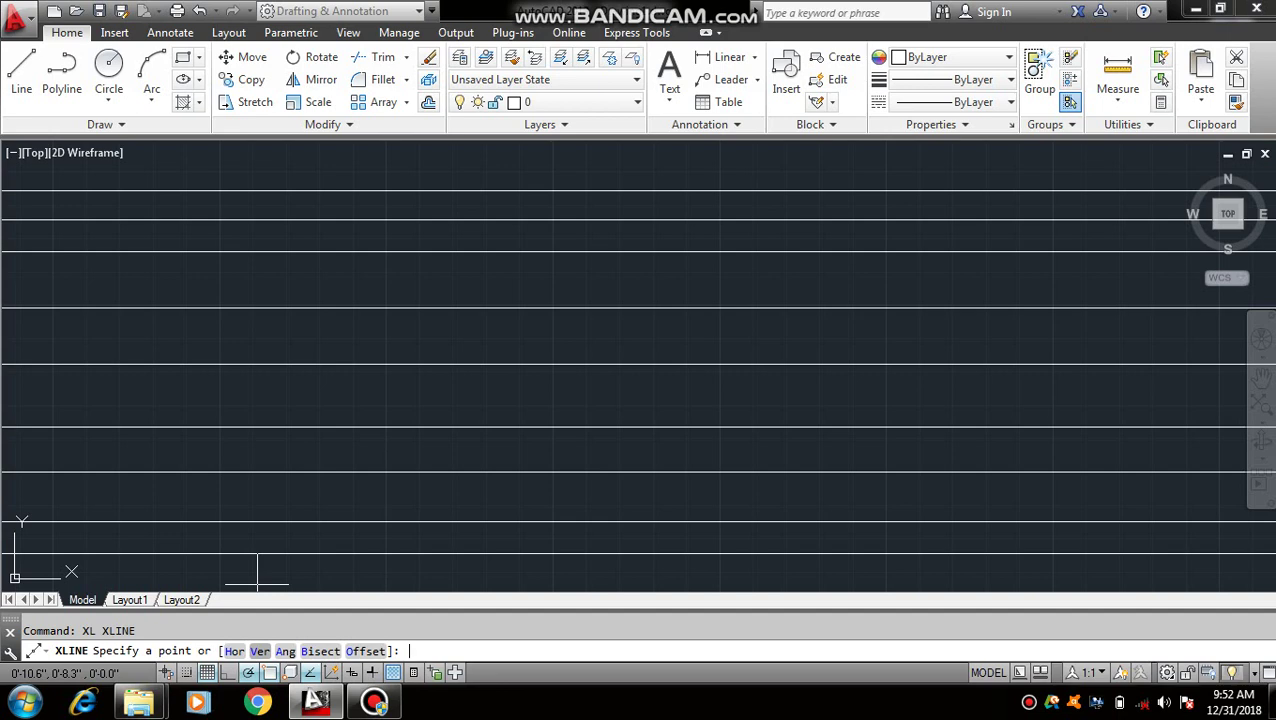
type("V")
key("Return")
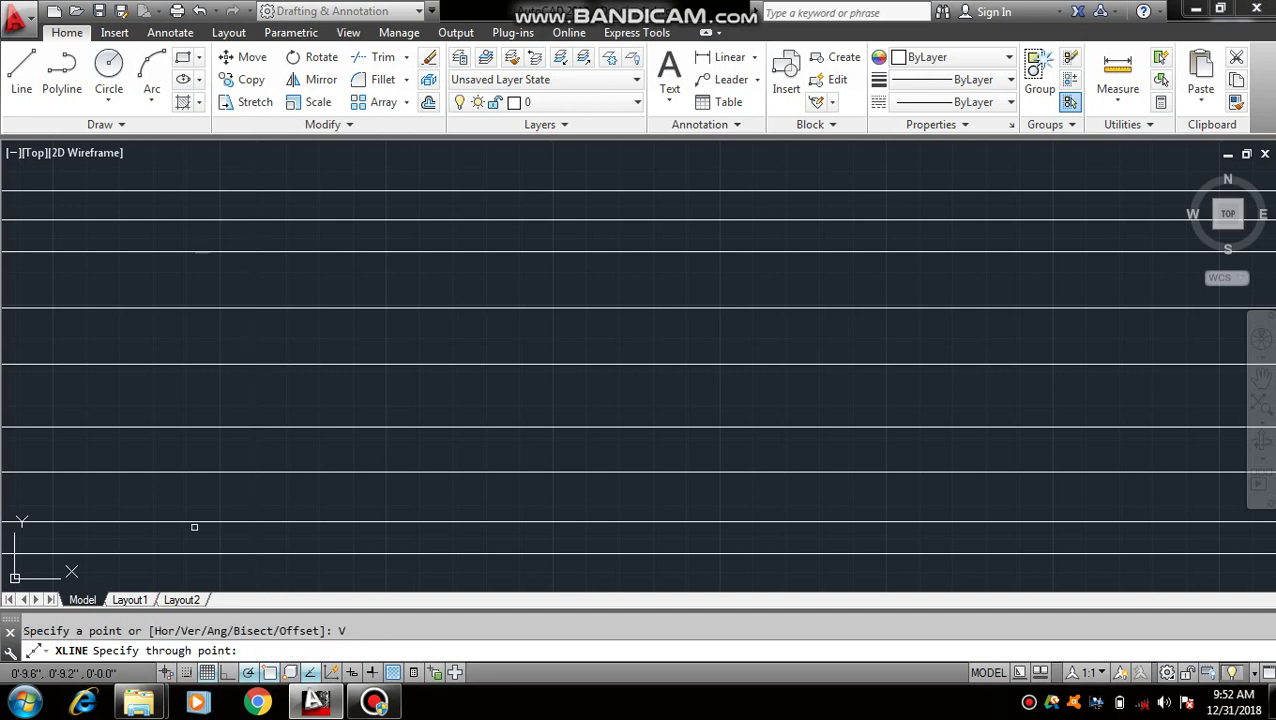
left_click(123, 453)
left_click(184, 448)
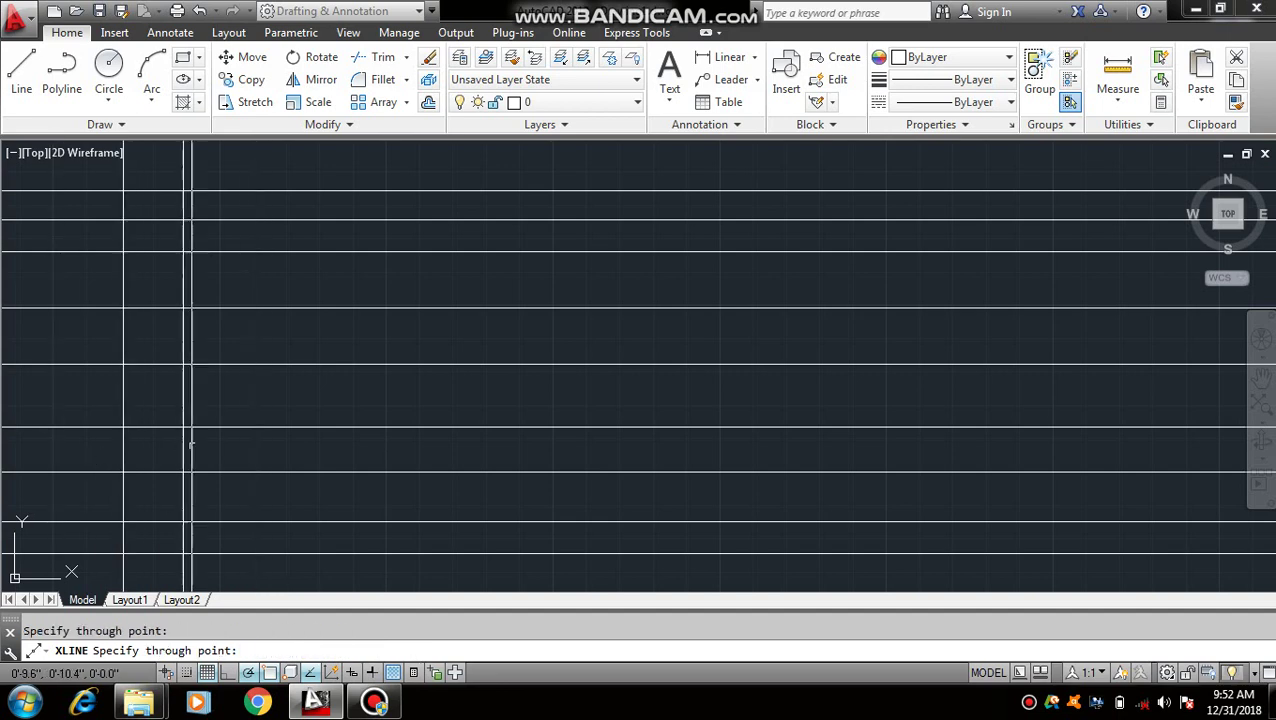
left_click(245, 443)
left_click(314, 446)
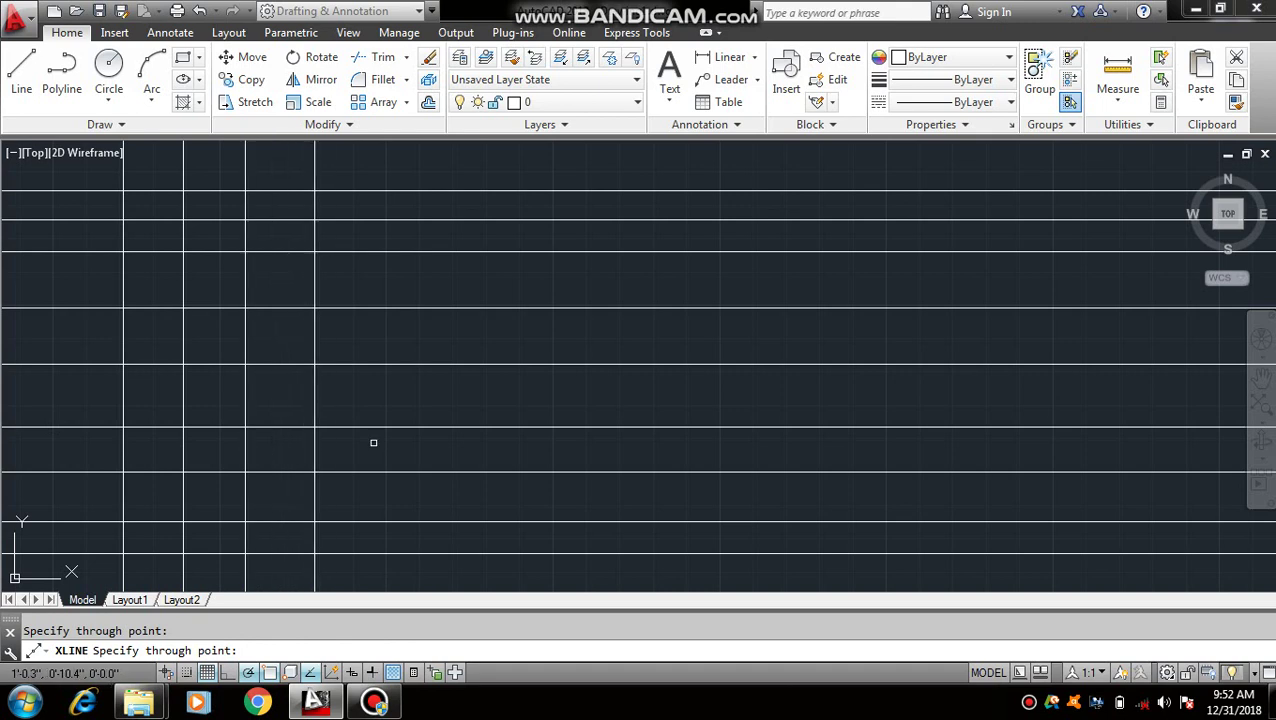
left_click(372, 457)
left_click(424, 455)
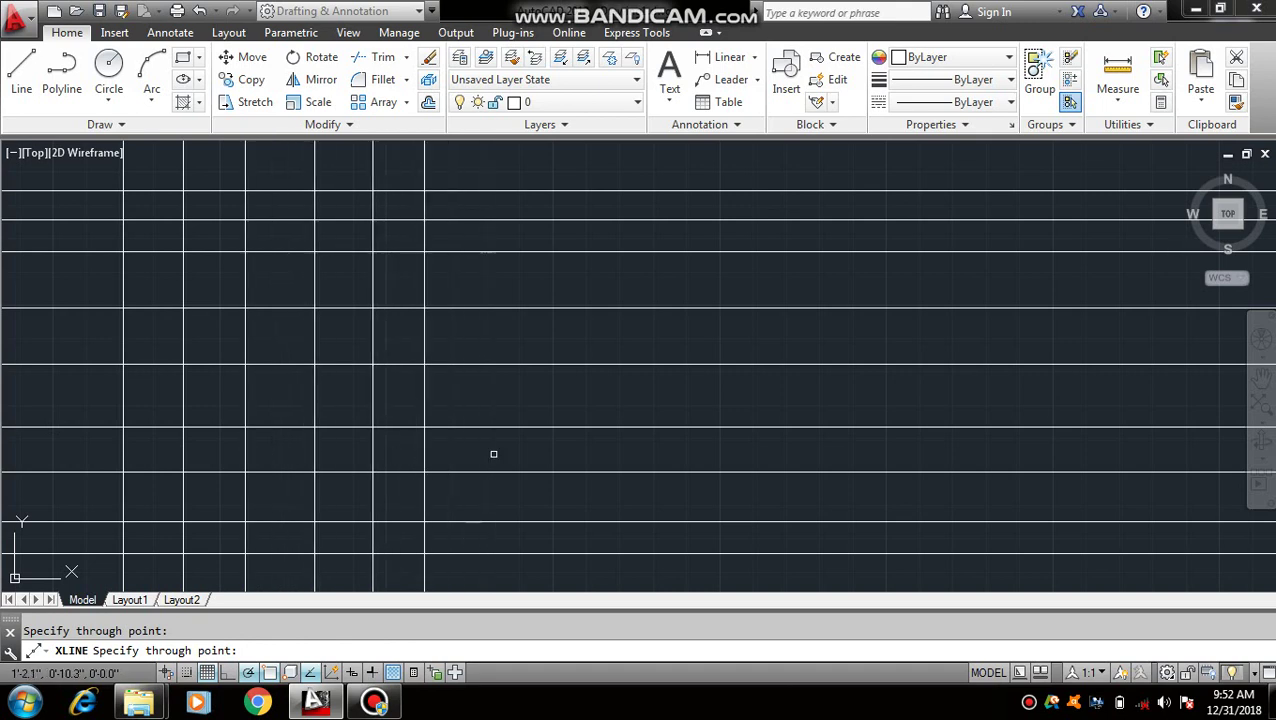
left_click(494, 452)
left_click(580, 447)
left_click(698, 447)
left_click(785, 441)
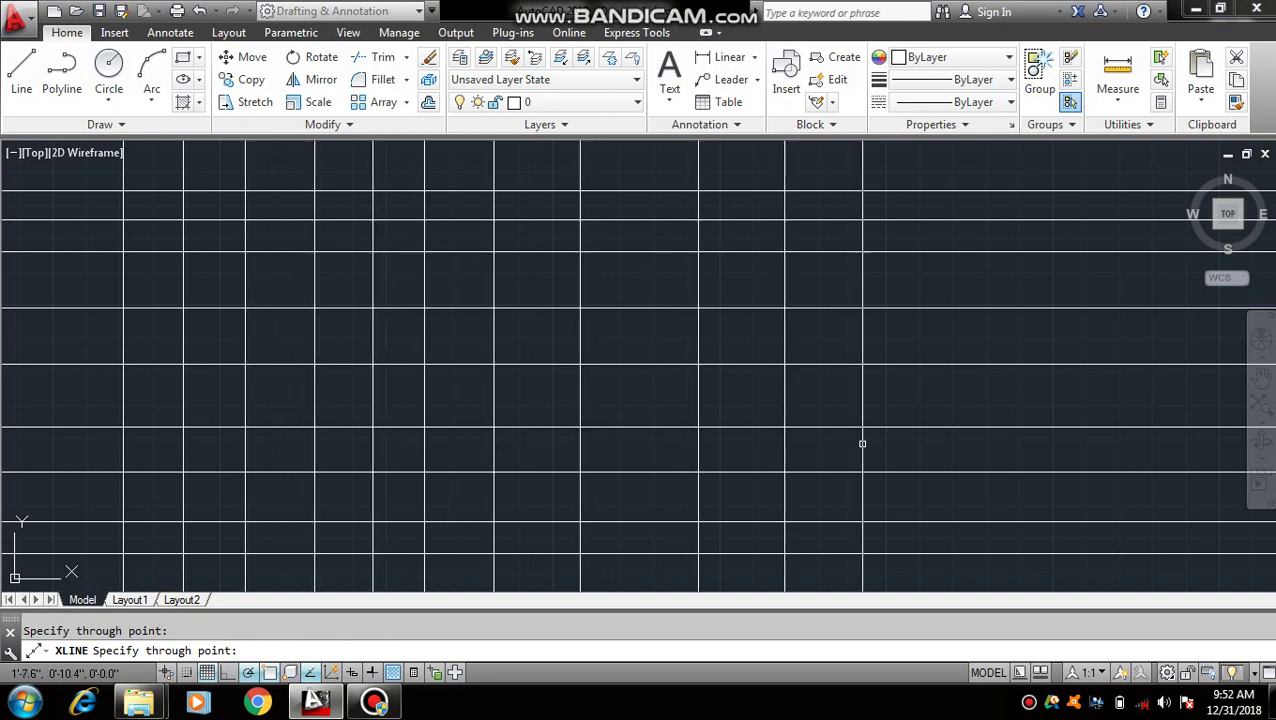
left_click(1022, 437)
left_click(943, 450)
left_click(897, 456)
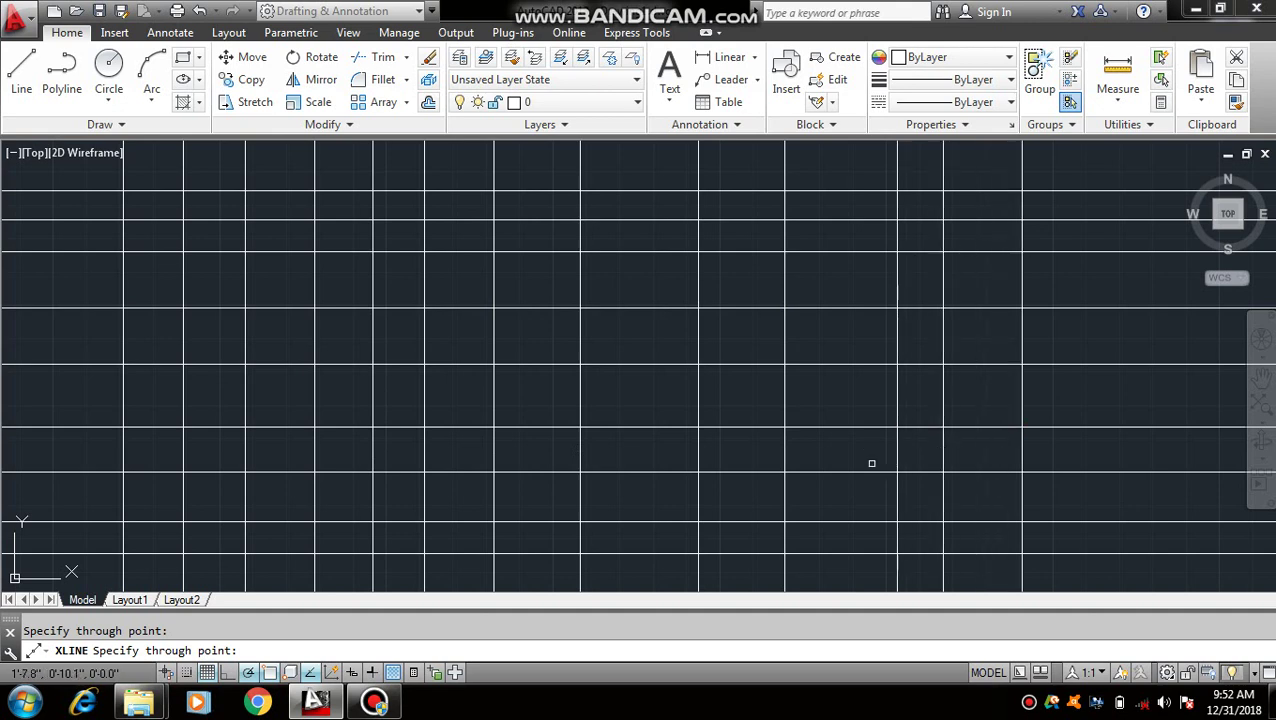
key("Escape")
Erase all the horizontal and vertical construction lines
scroll(620, 530, "down", 6)
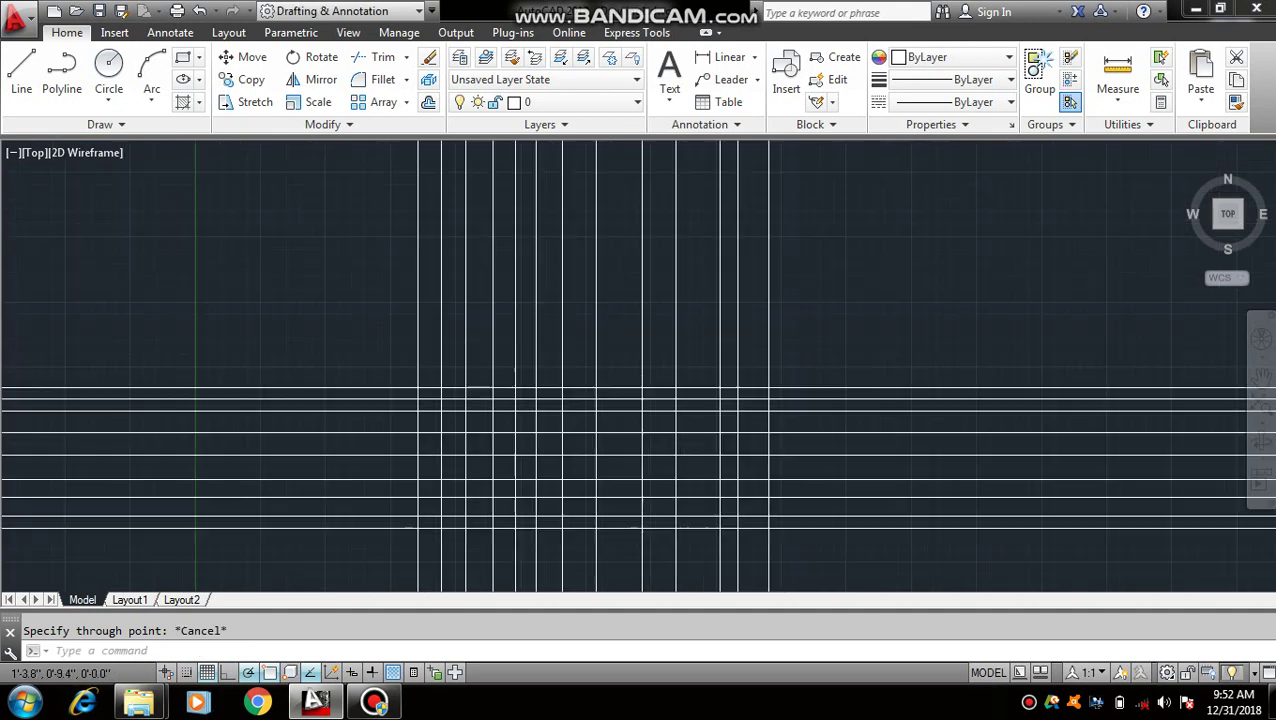
scroll(730, 380, "down", 1)
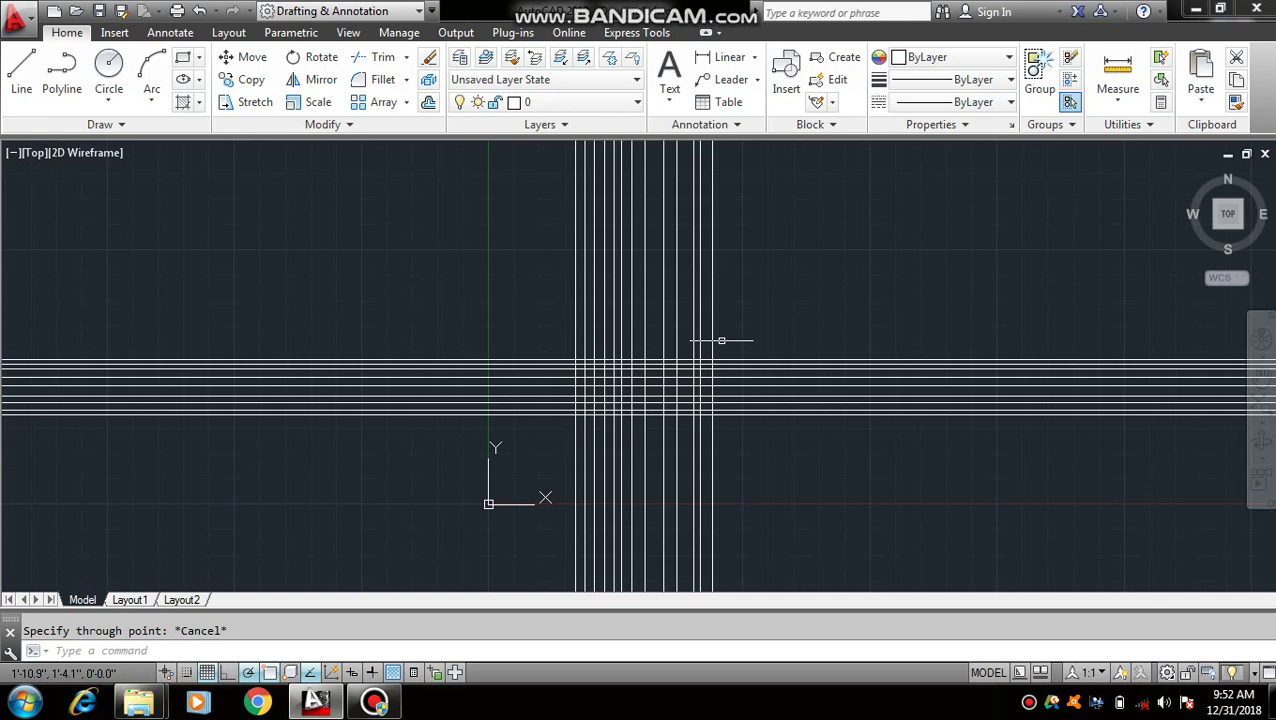
left_click(765, 312)
left_click(545, 497)
type("e")
key("Return")
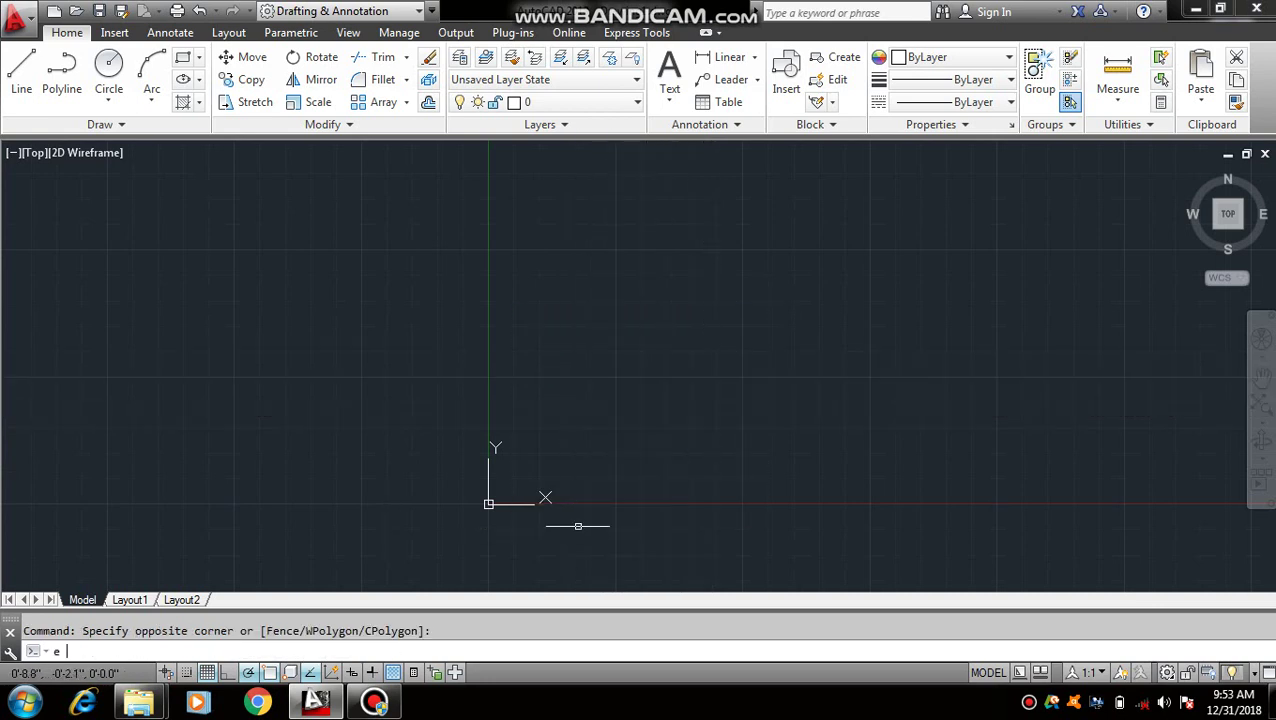
Draw six parallel construction lines at a 30-degree angle with XLINE's Angle option, spaced across the drawing area
scroll(592, 475, "up", 5)
type("x")
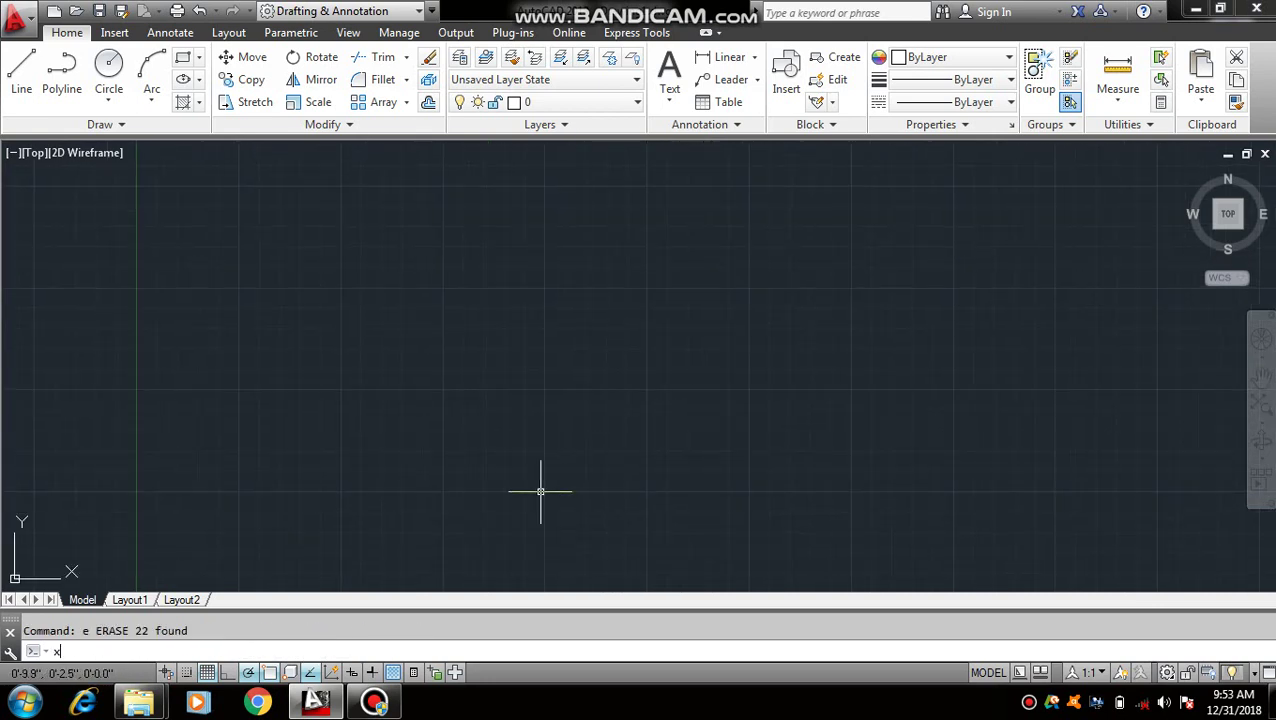
type("l")
key("Return")
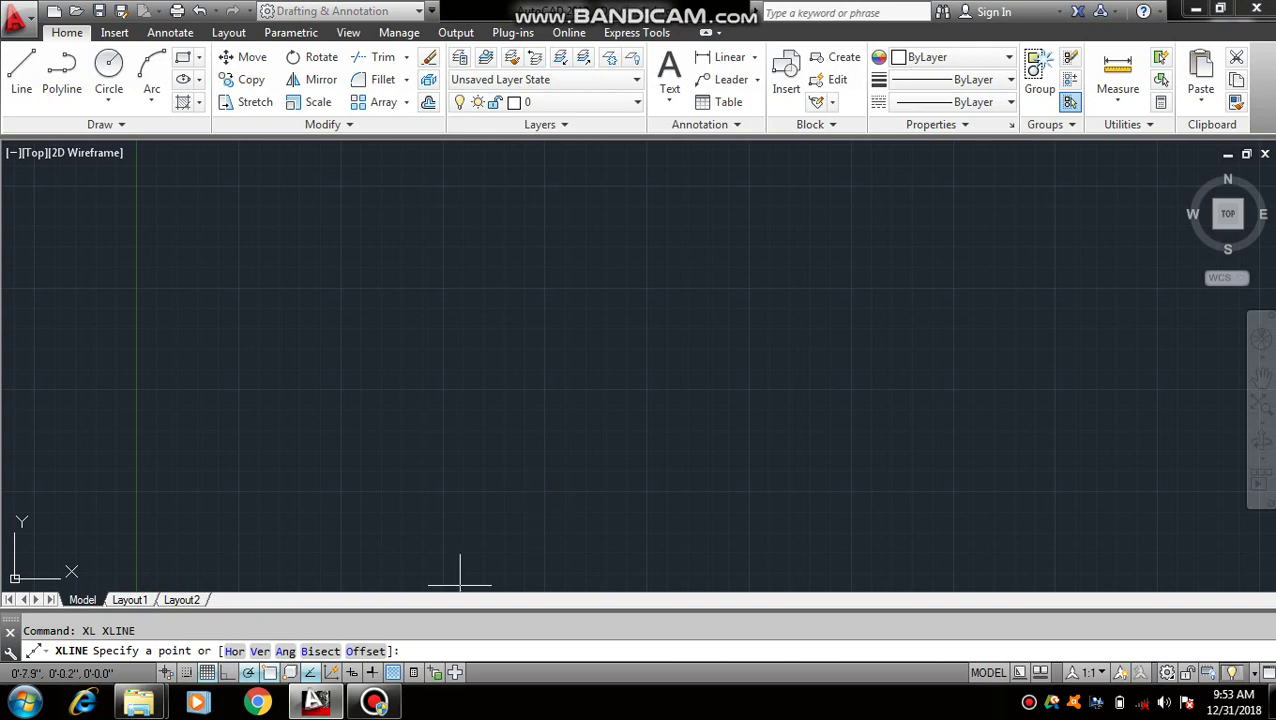
type("a")
key("Return")
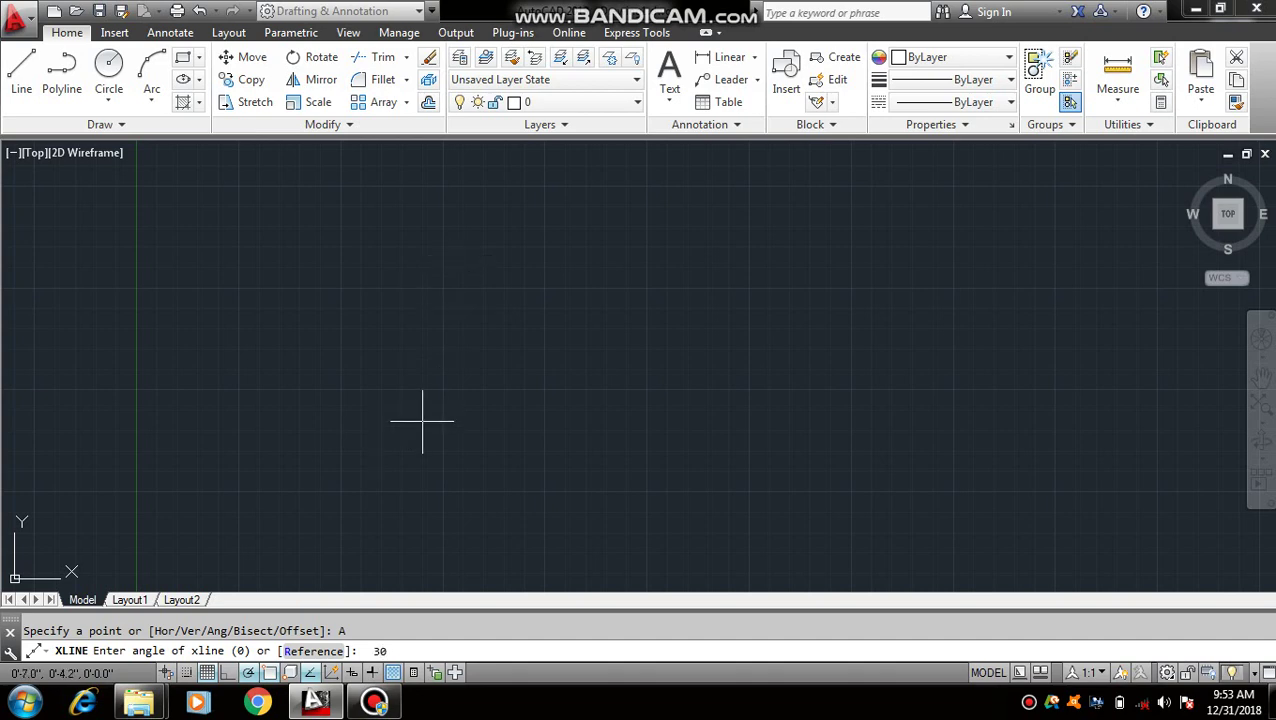
key("Return")
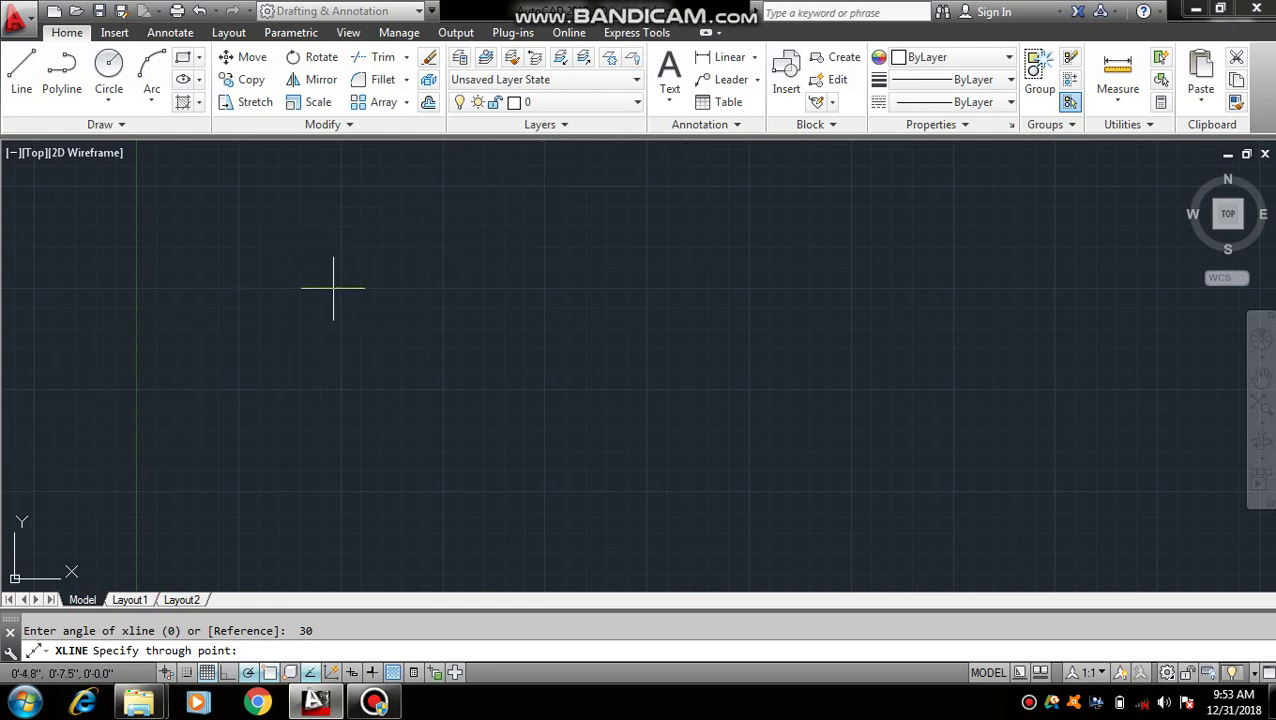
left_click(256, 226)
left_click(342, 291)
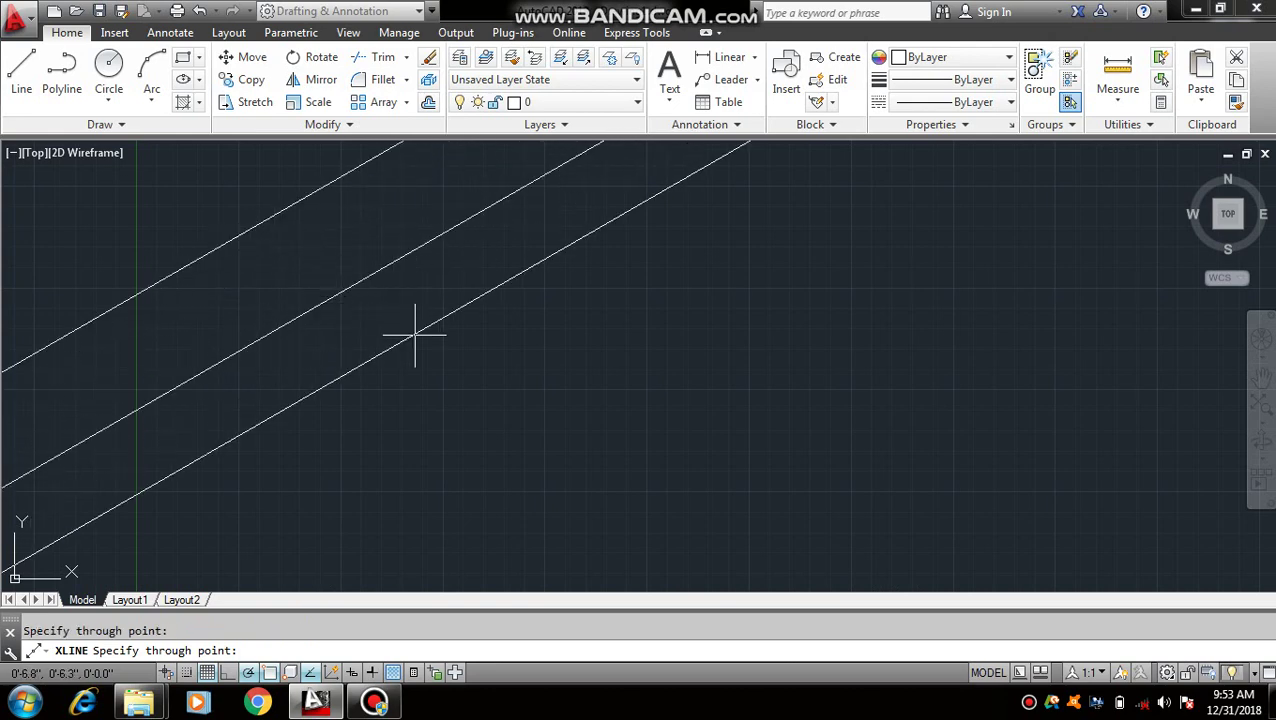
left_click(416, 336)
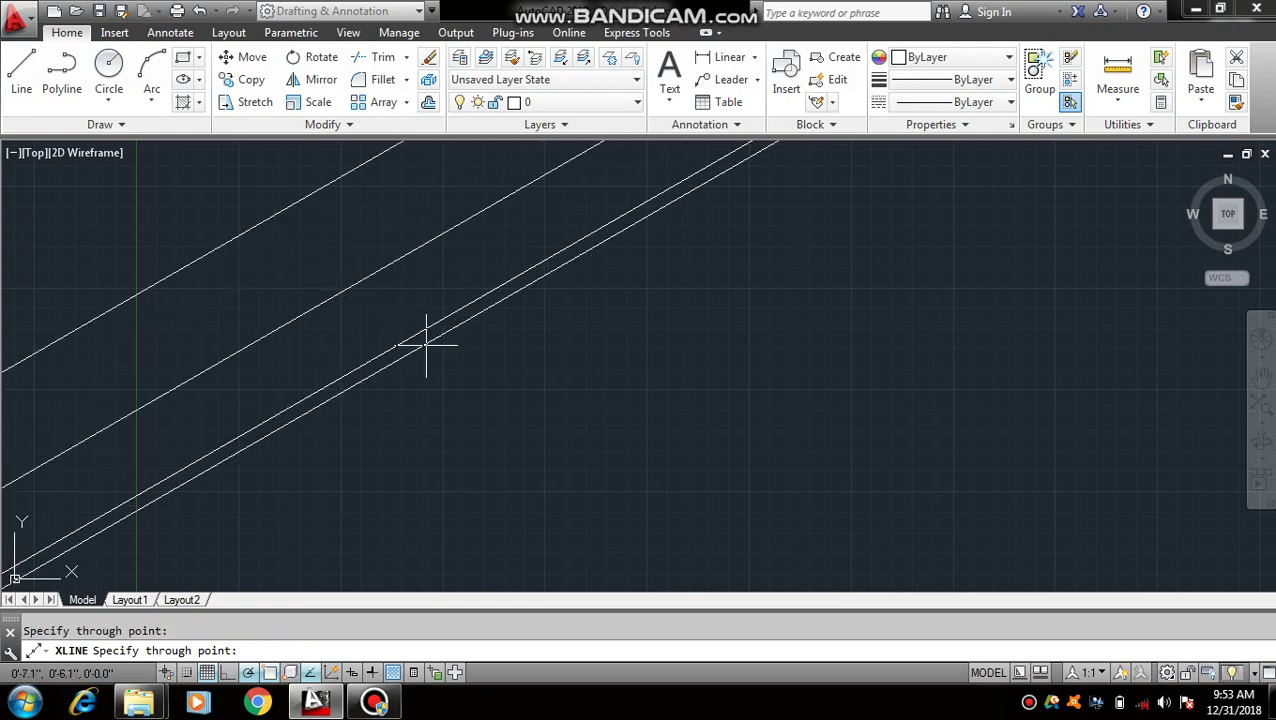
left_click(553, 322)
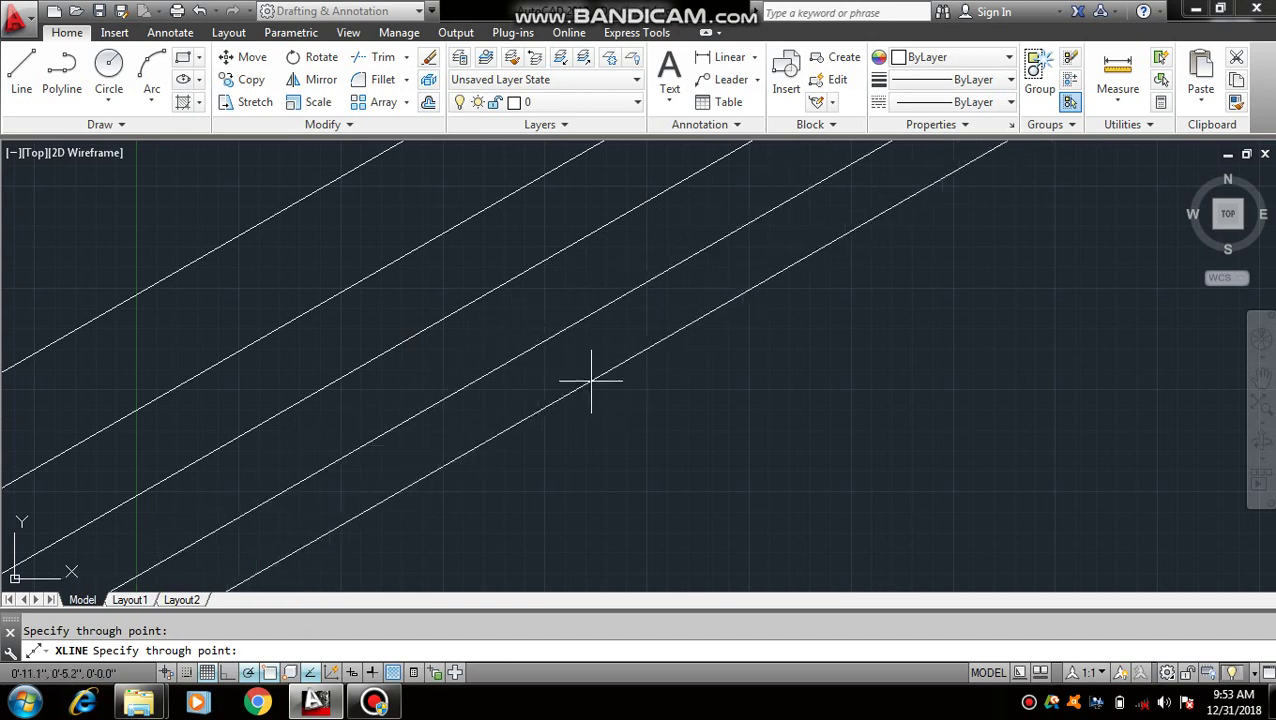
left_click(591, 381)
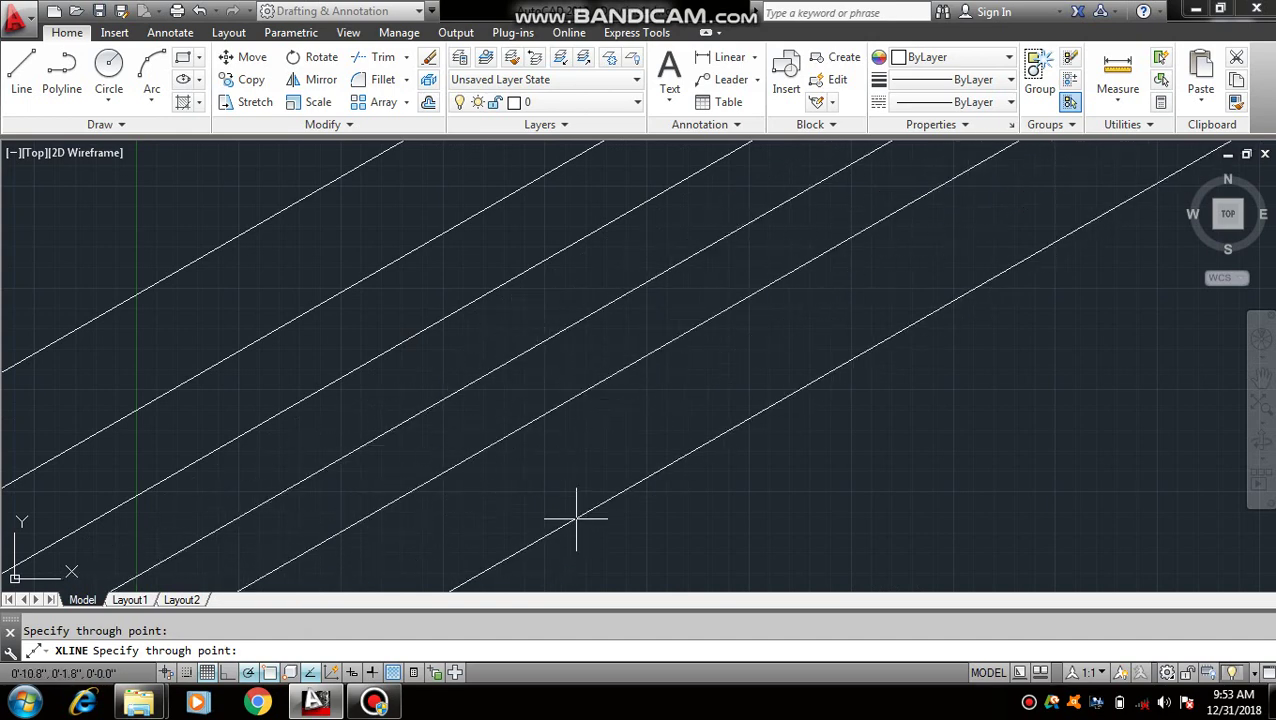
left_click(578, 519)
key("Escape")
key("Escape")
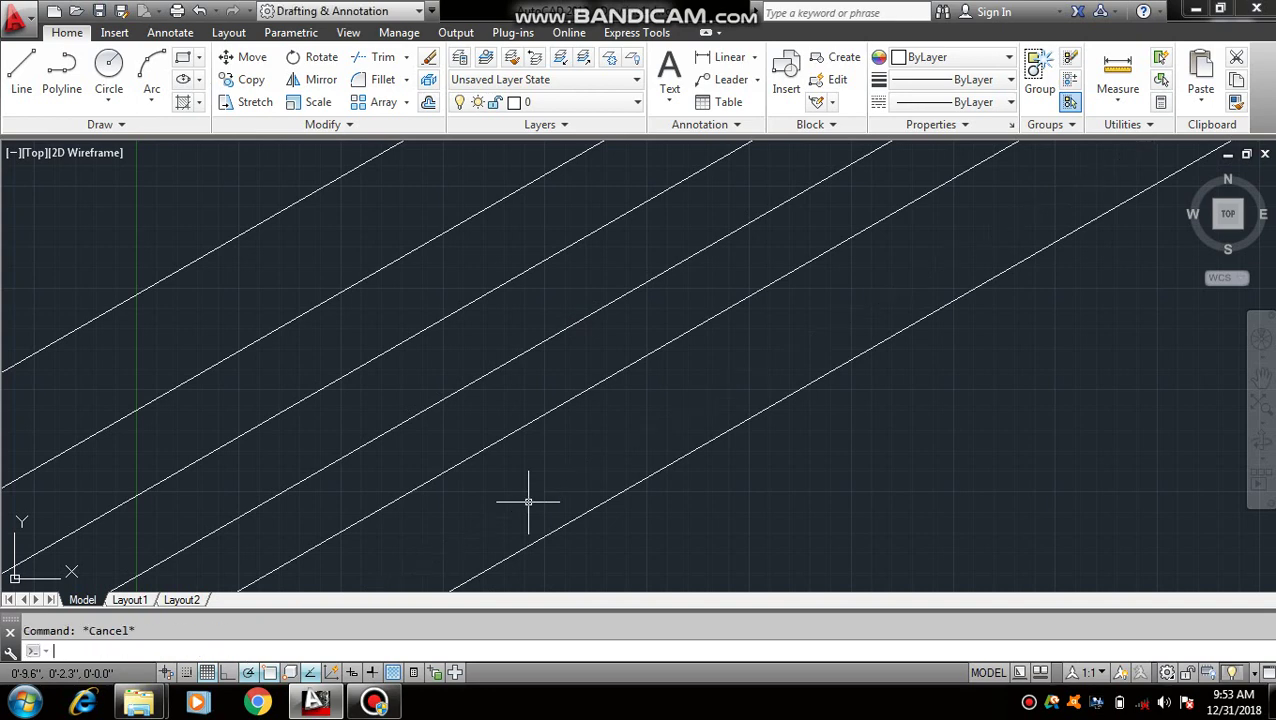
Draw ten parallel construction lines at a 60-degree angle with XLINE's Angle option, crossing the 30-degree lines
type("xl")
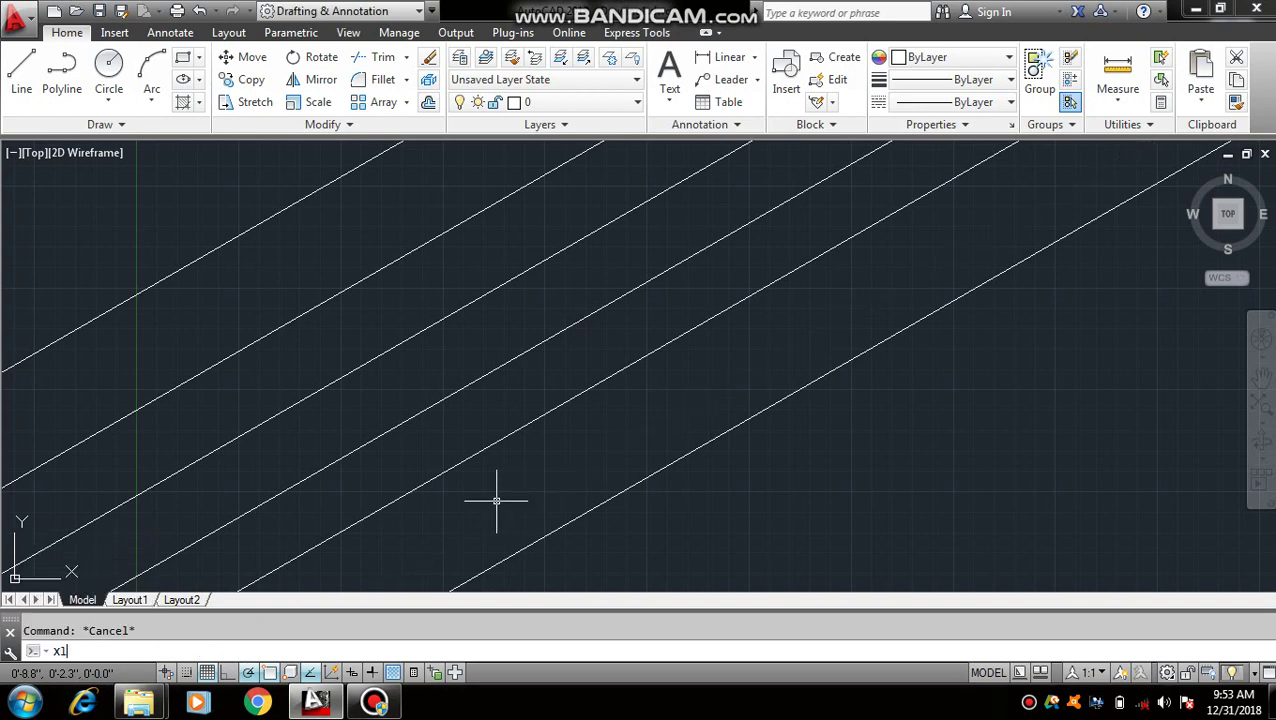
key("Return")
type("A")
key("Return")
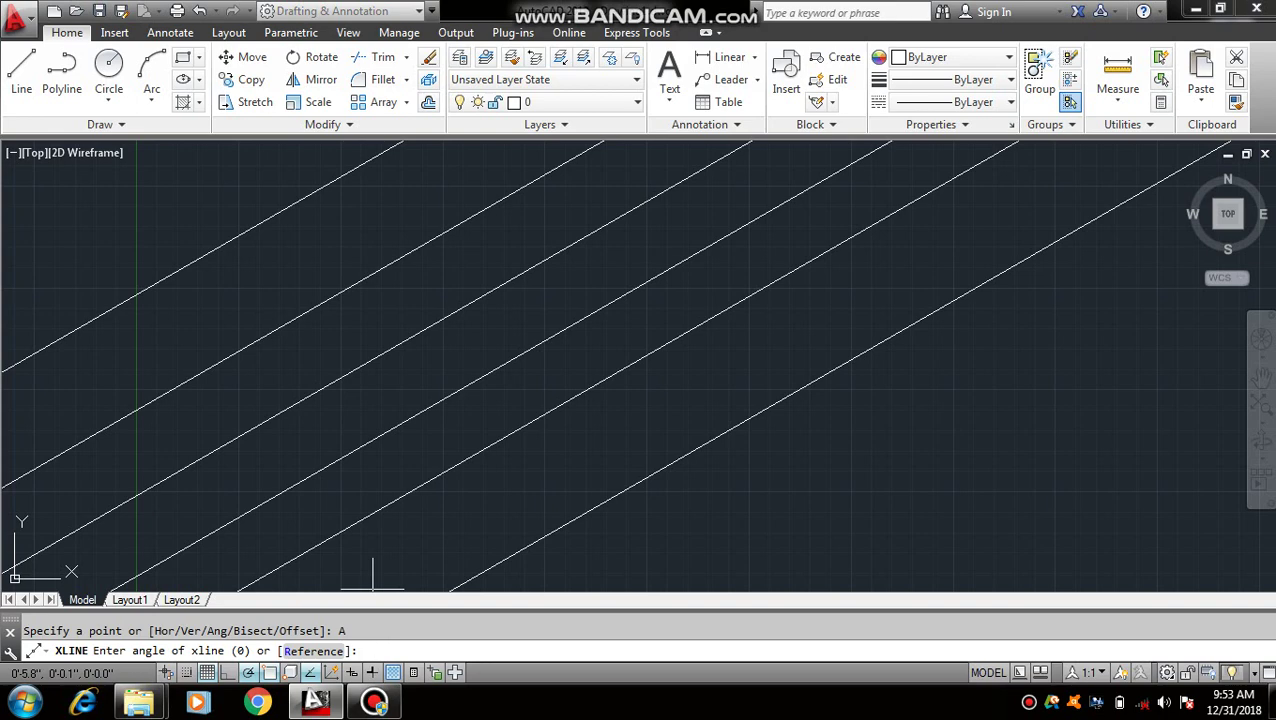
type("60")
key("Return")
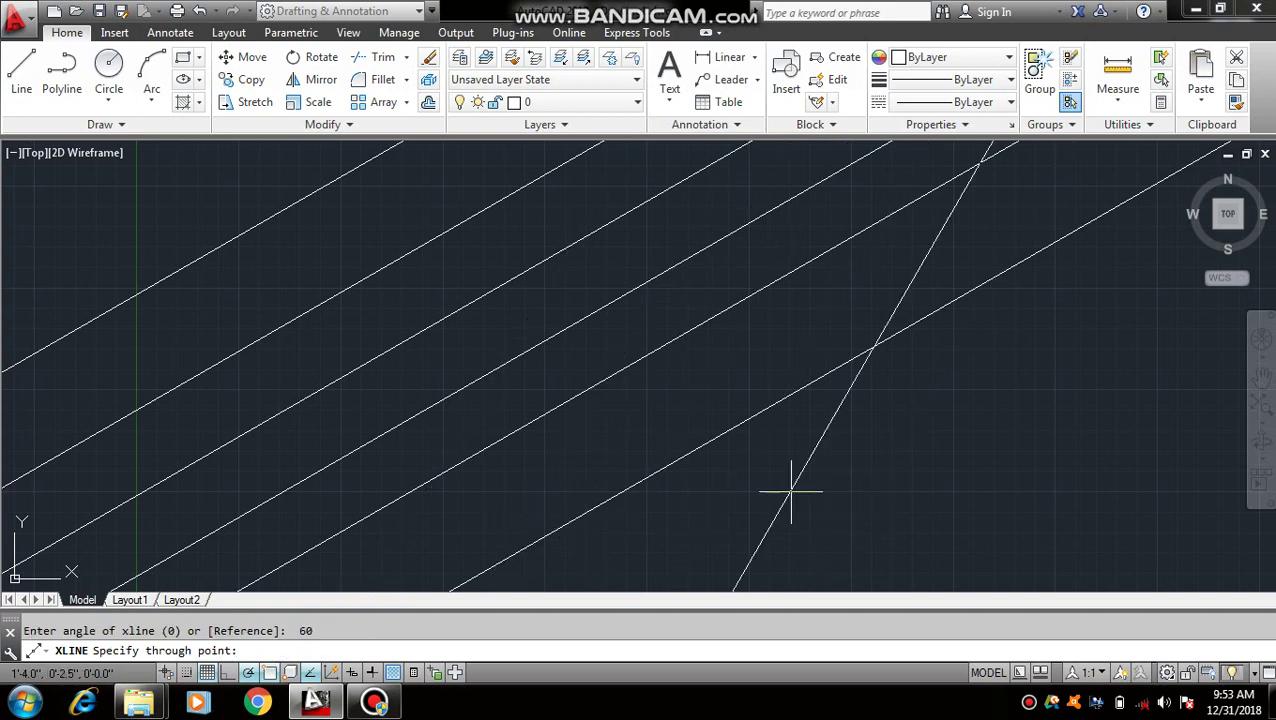
left_click(777, 490)
left_click(708, 498)
left_click(645, 470)
left_click(572, 460)
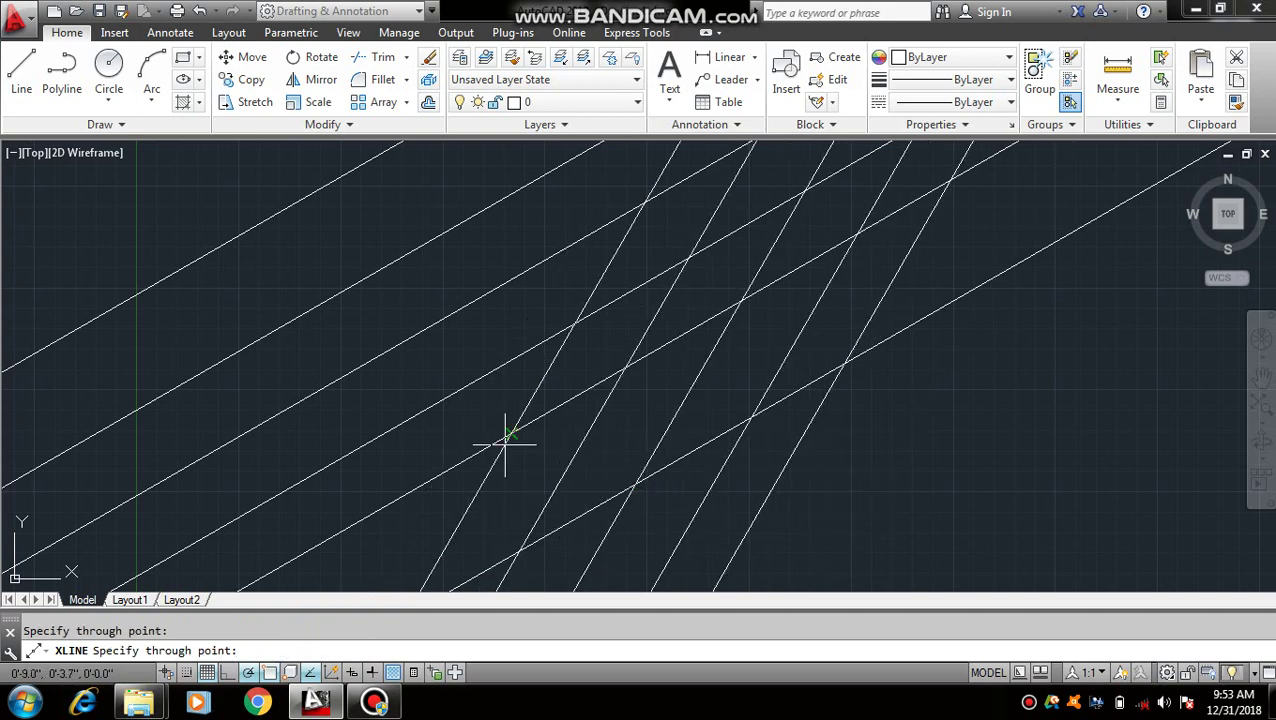
left_click(507, 441)
left_click(441, 427)
left_click(347, 427)
left_click(289, 417)
left_click(229, 397)
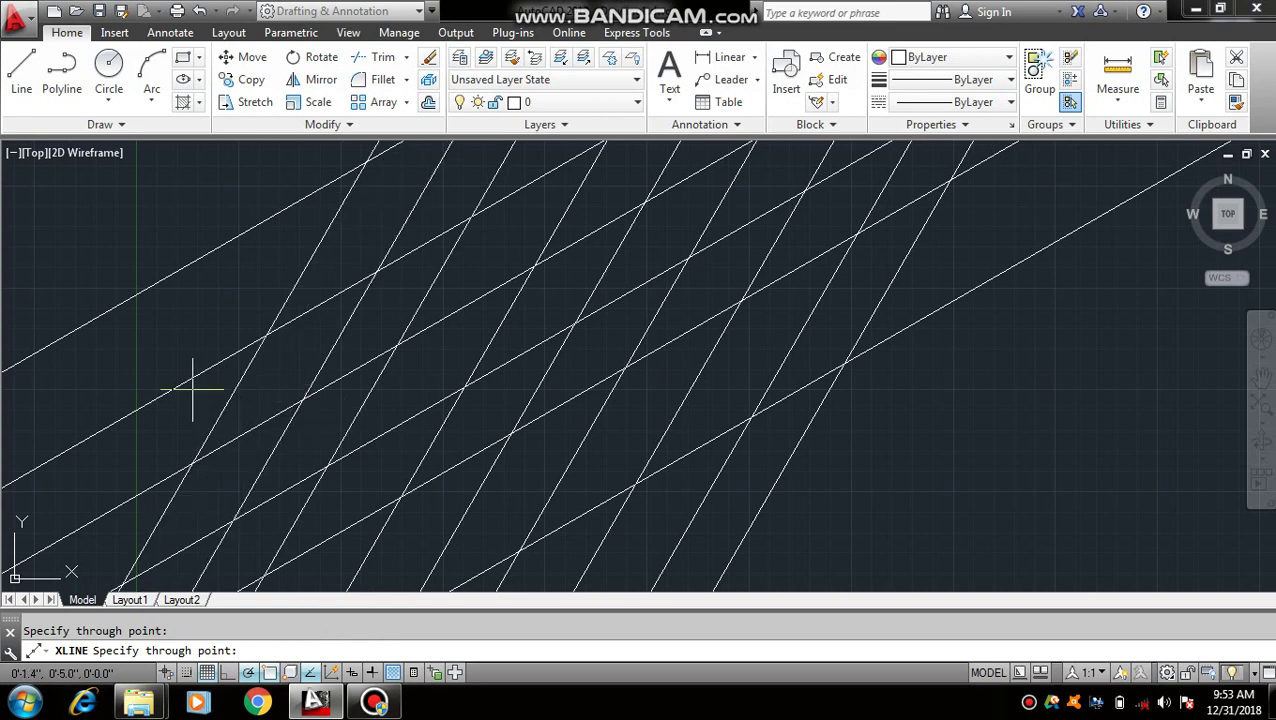
left_click(165, 371)
key("Escape")
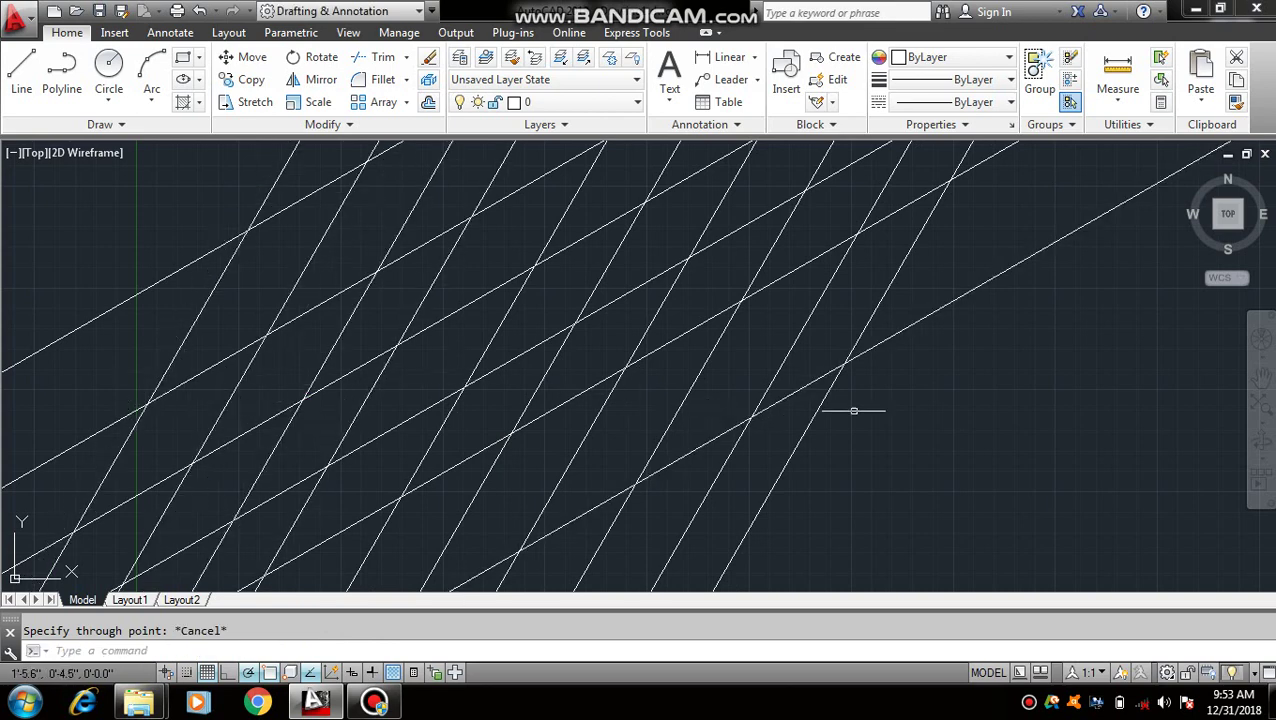
Erase all the 30-degree and 60-degree construction lines
scroll(885, 418, "down", 3)
left_click(911, 421)
left_click(490, 347)
type("e")
key("Return")
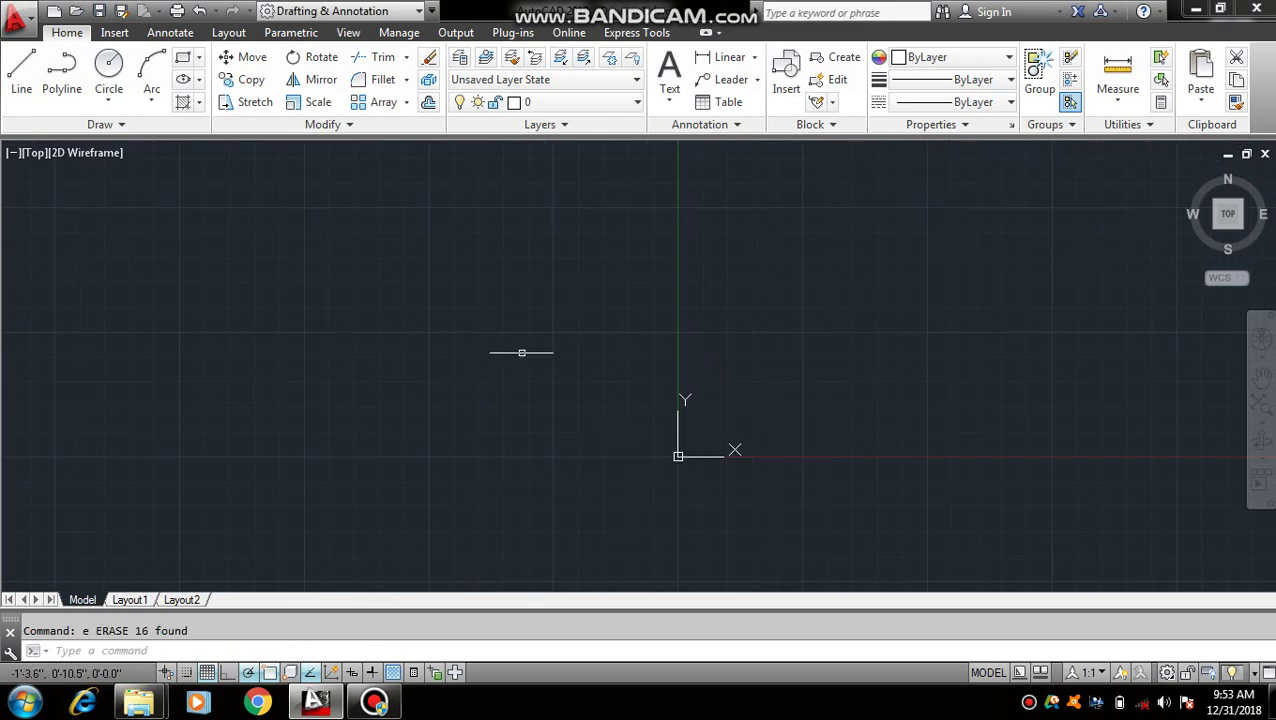
Draw a fan of eight construction lines with XLINE's Bisect option, all through one vertex up and to the left of the origin
middle_click_drag(521, 350, 410, 348)
scroll(409, 347, "up", 2)
key("Escape")
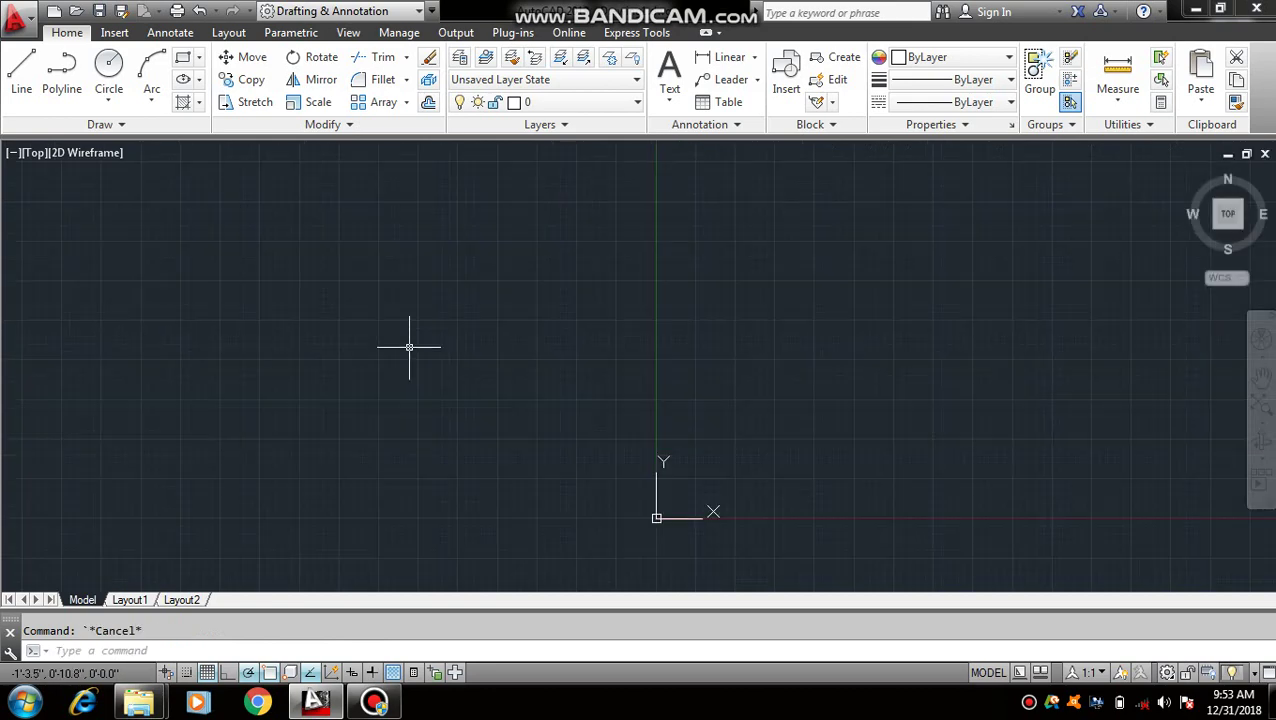
type("x")
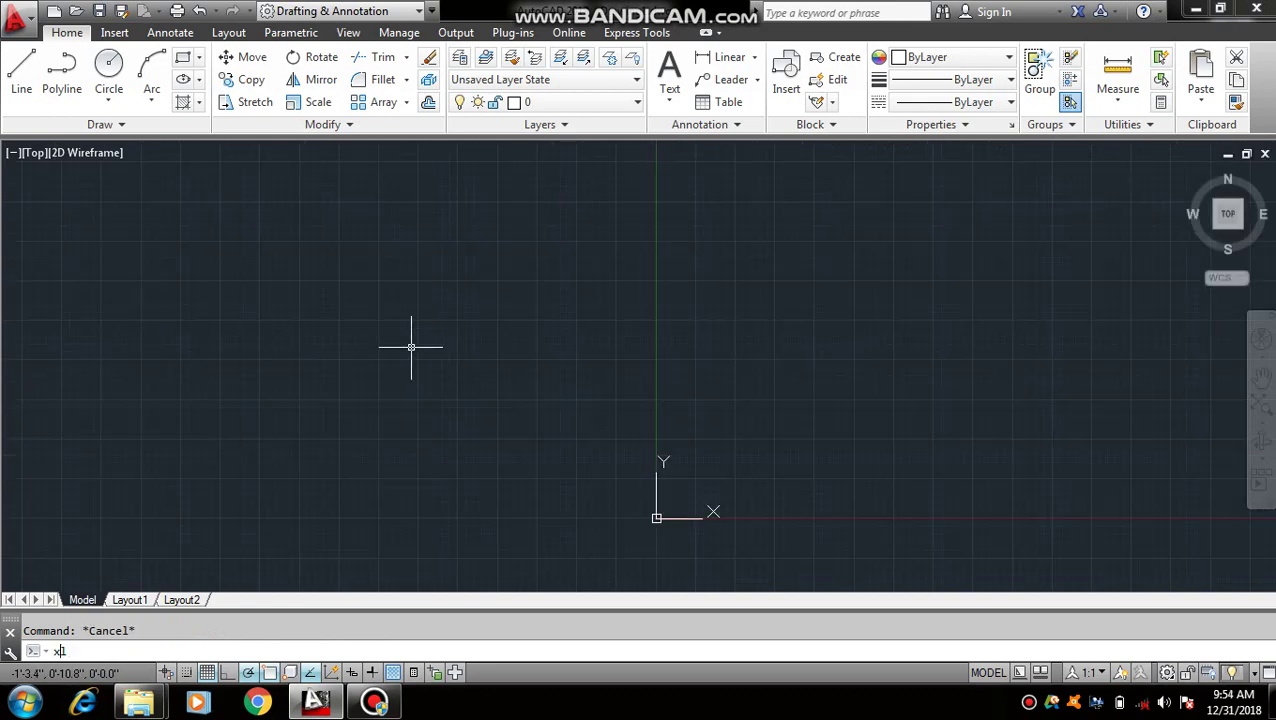
type("l")
key("Return")
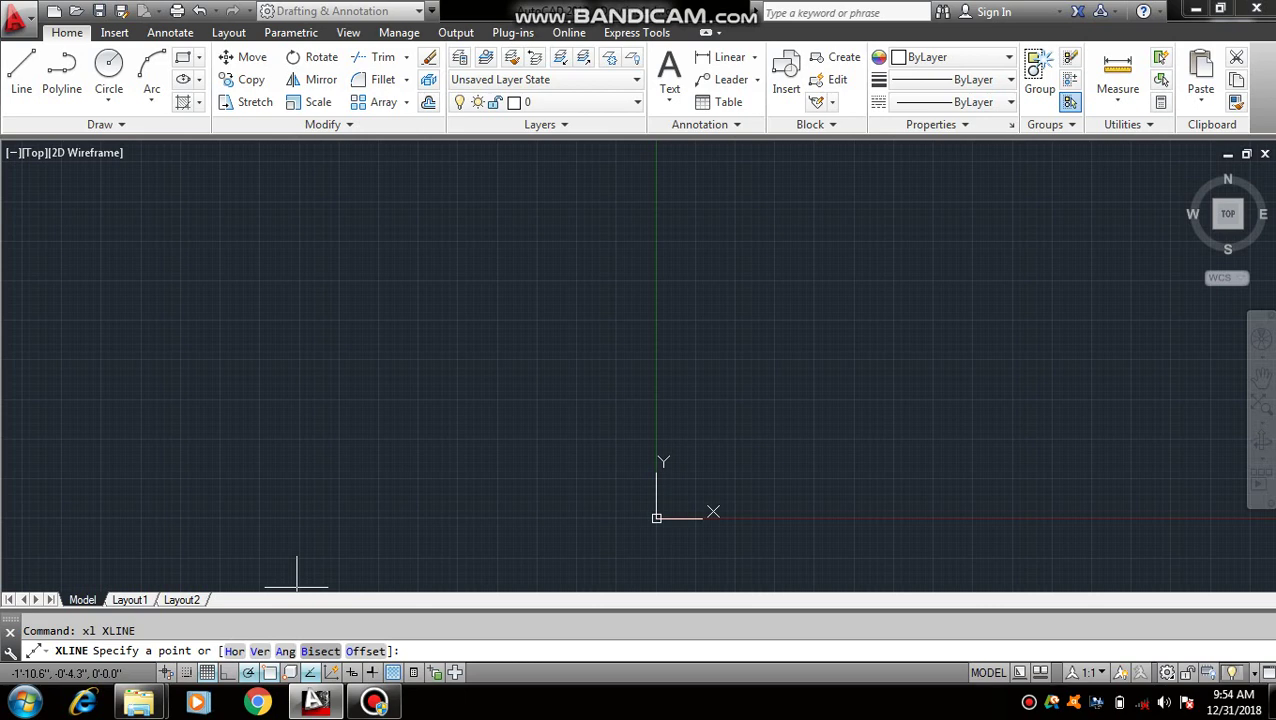
type("B")
key("Return")
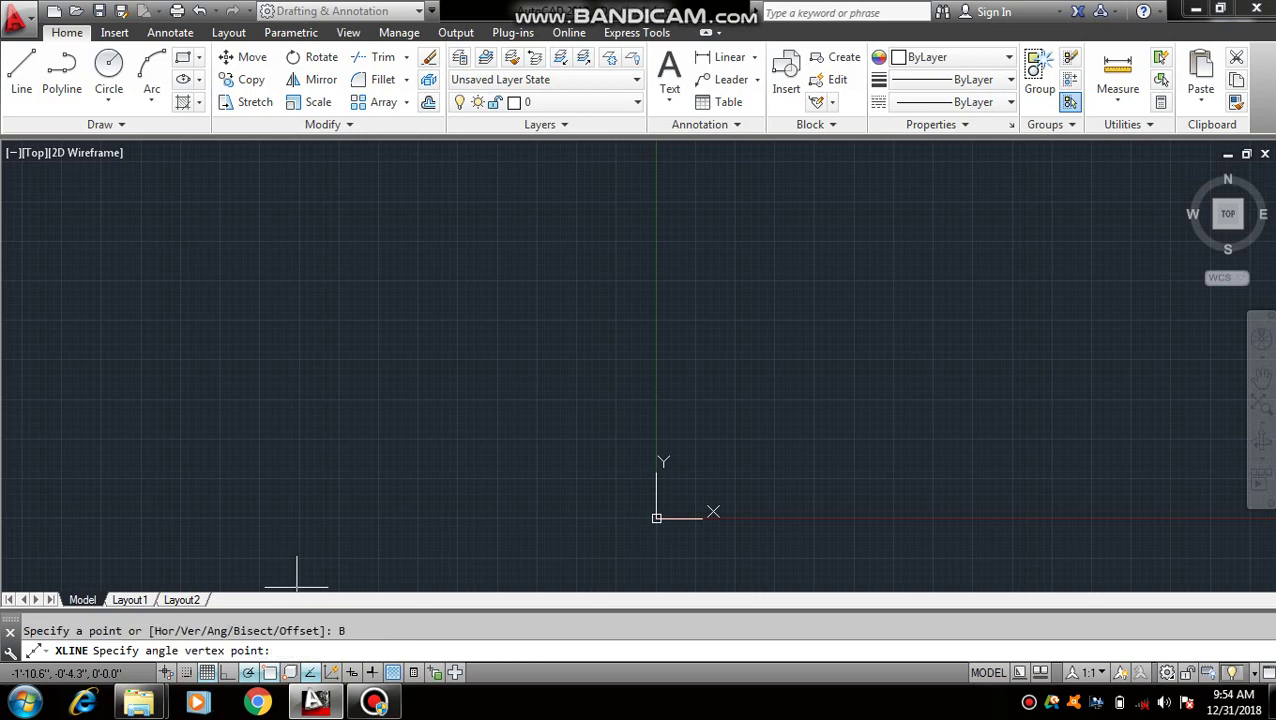
left_click(316, 374)
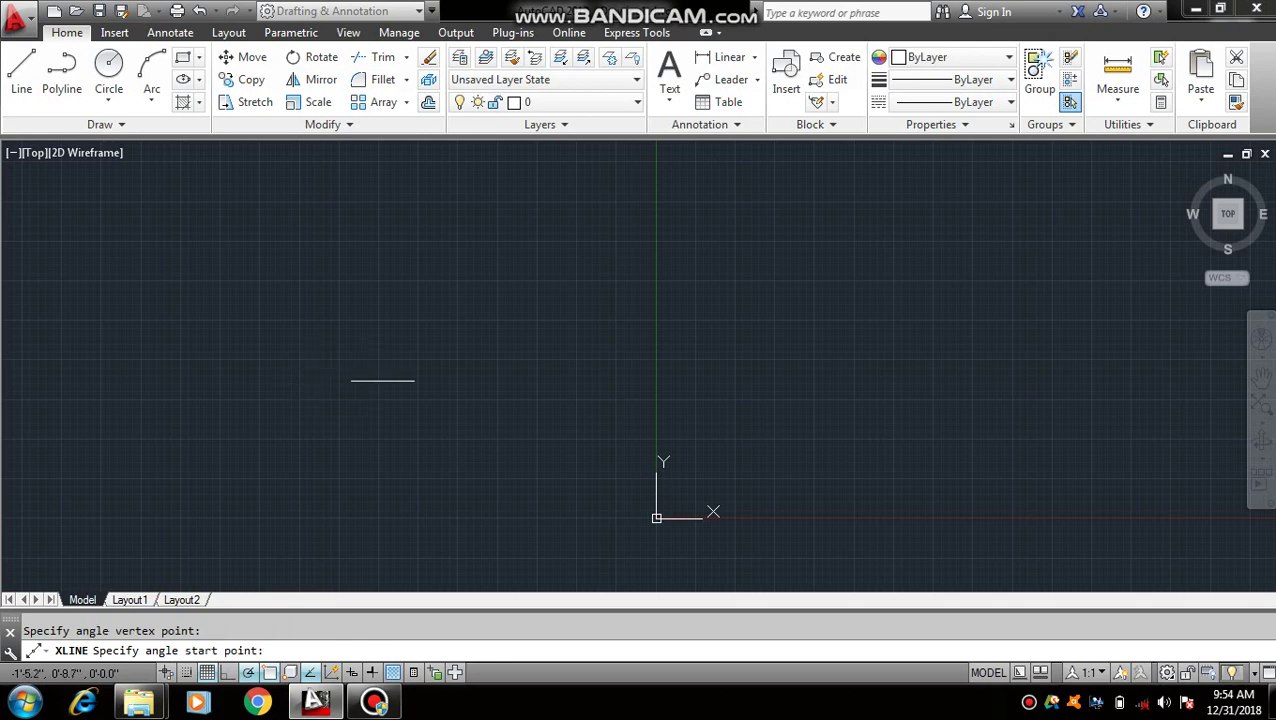
left_click(386, 384)
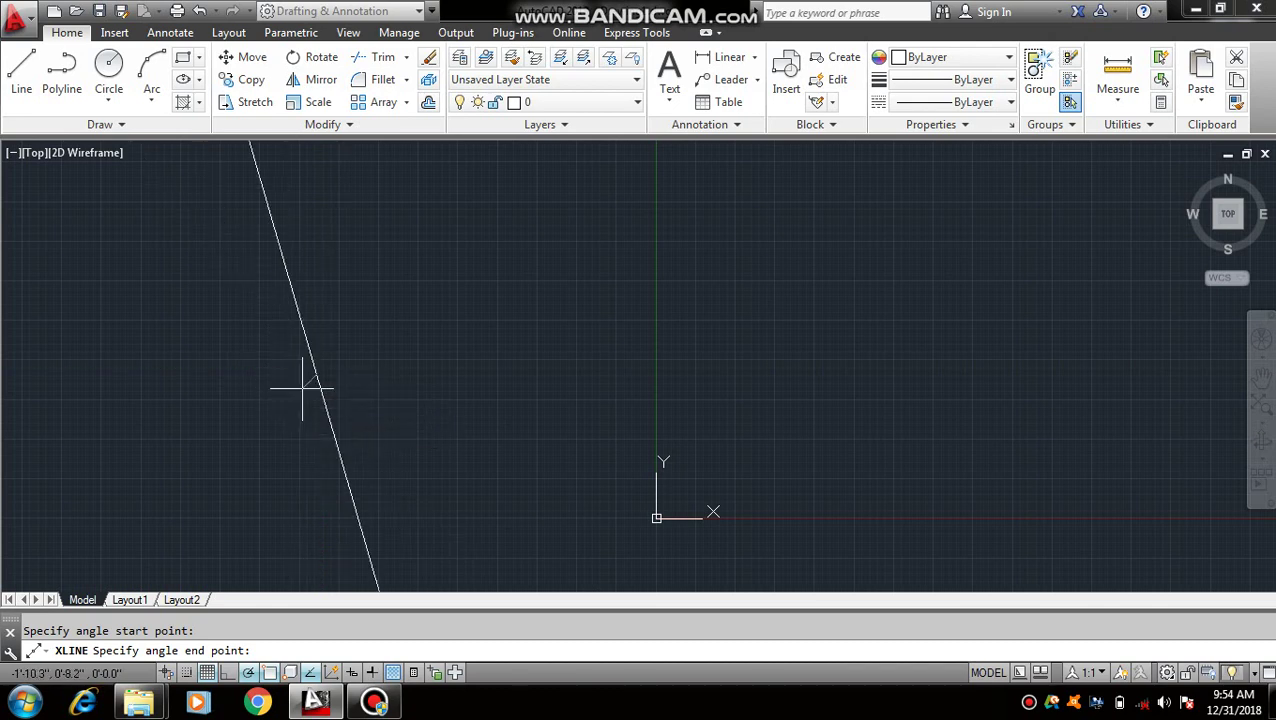
left_click(315, 332)
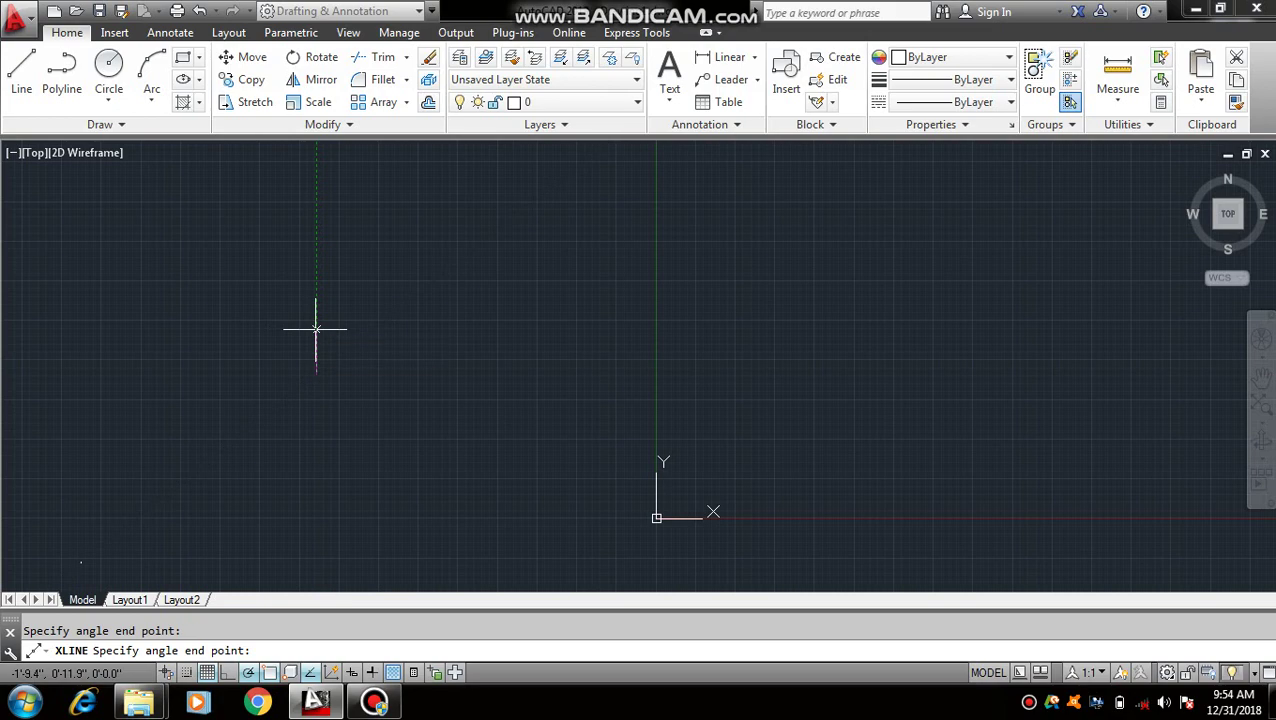
left_click(356, 362)
left_click(355, 395)
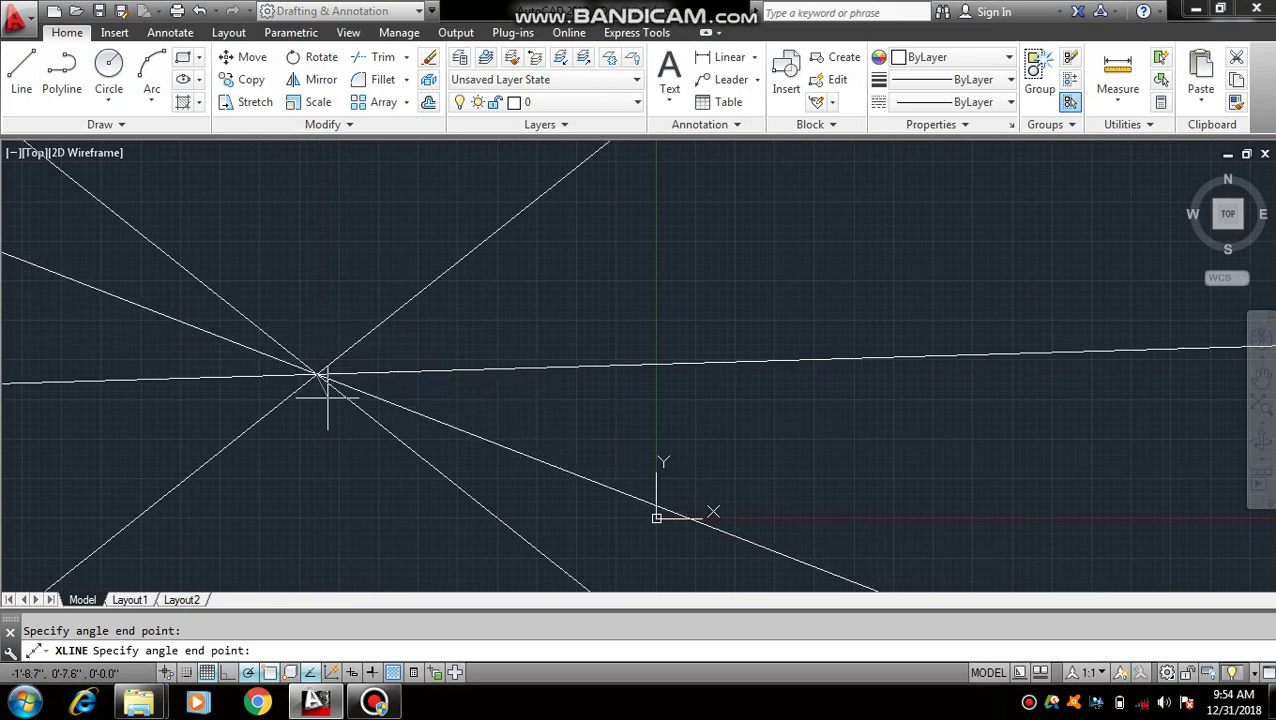
middle_click_drag(319, 385, 516, 385)
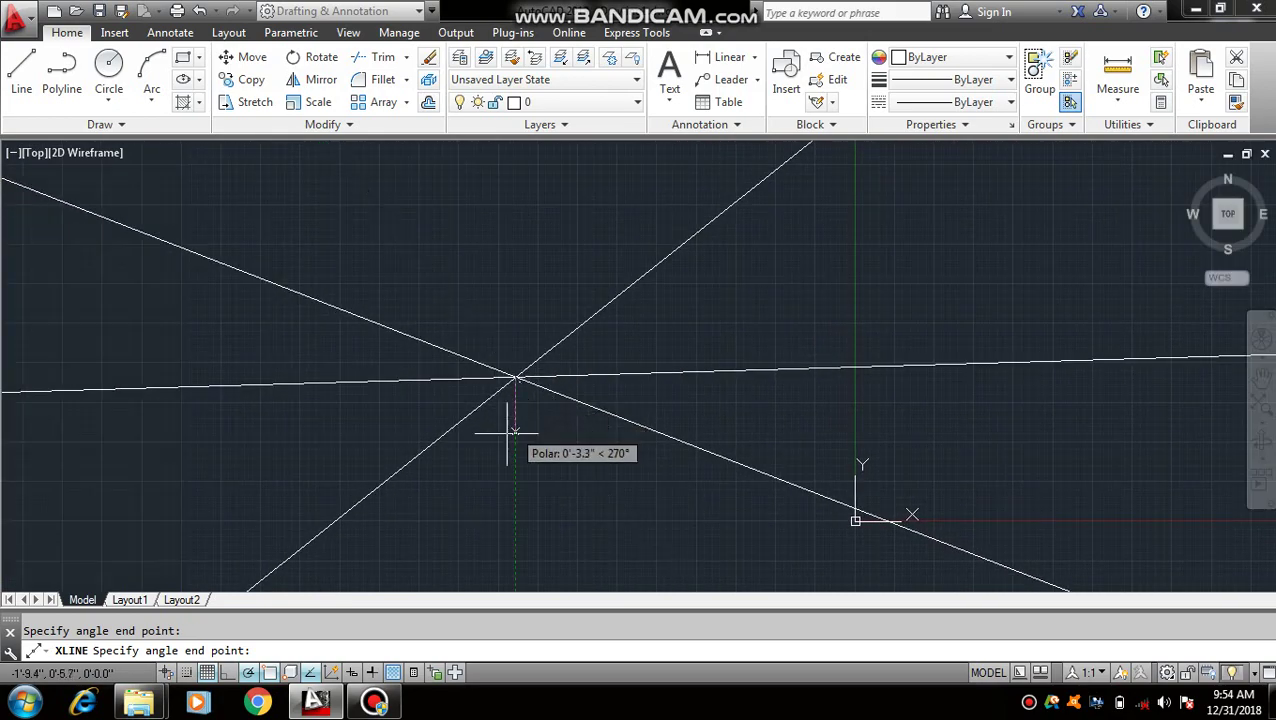
left_click(522, 391)
left_click(460, 480)
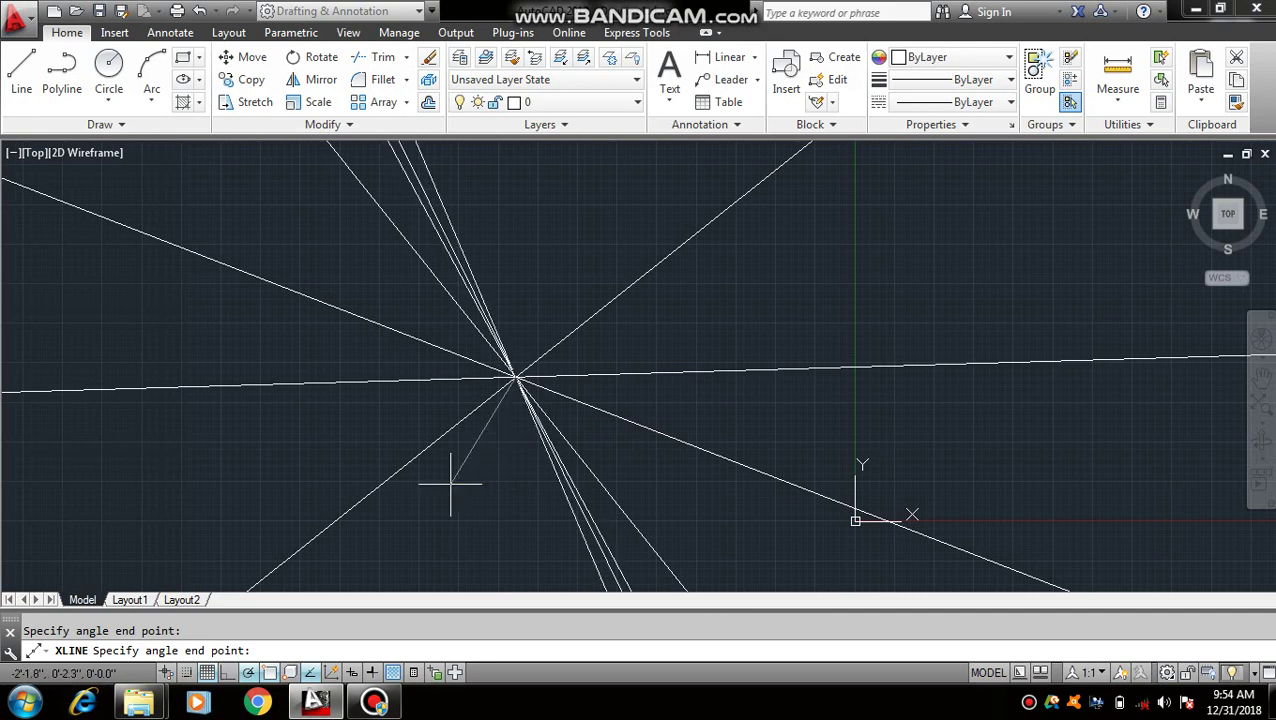
left_click(437, 484)
left_click(400, 462)
left_click(372, 440)
left_click(297, 575)
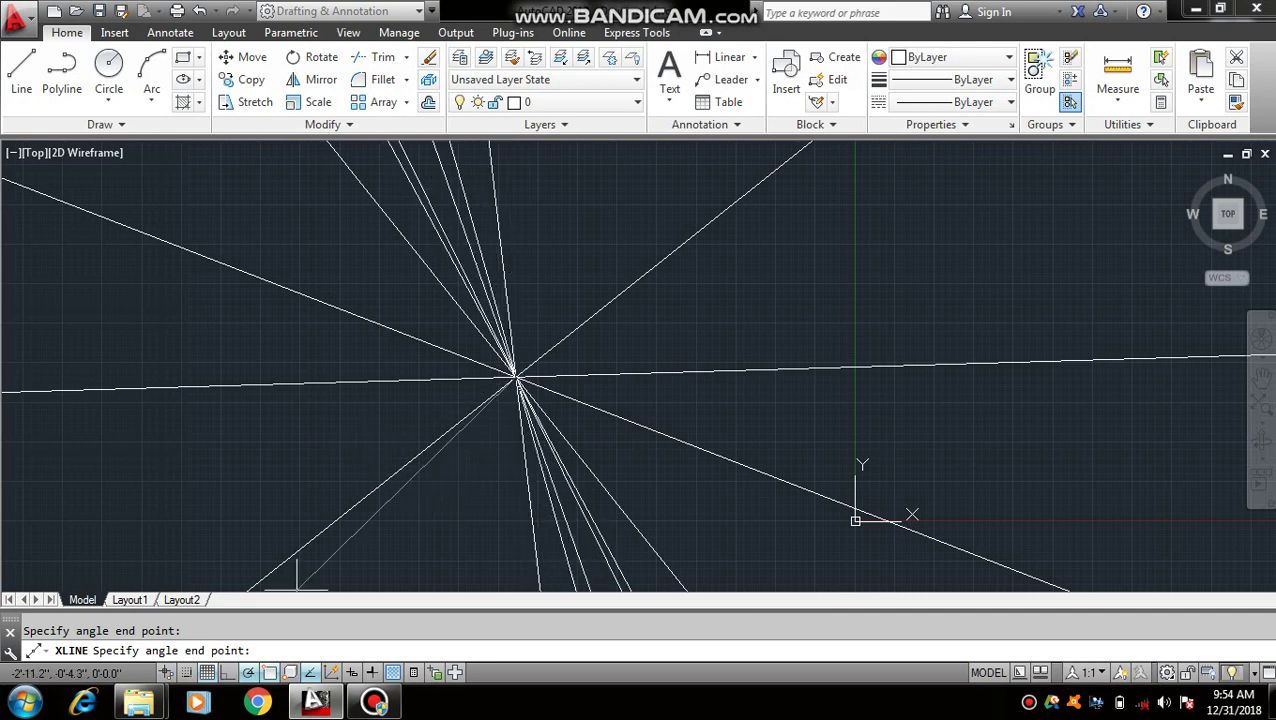
key("Escape")
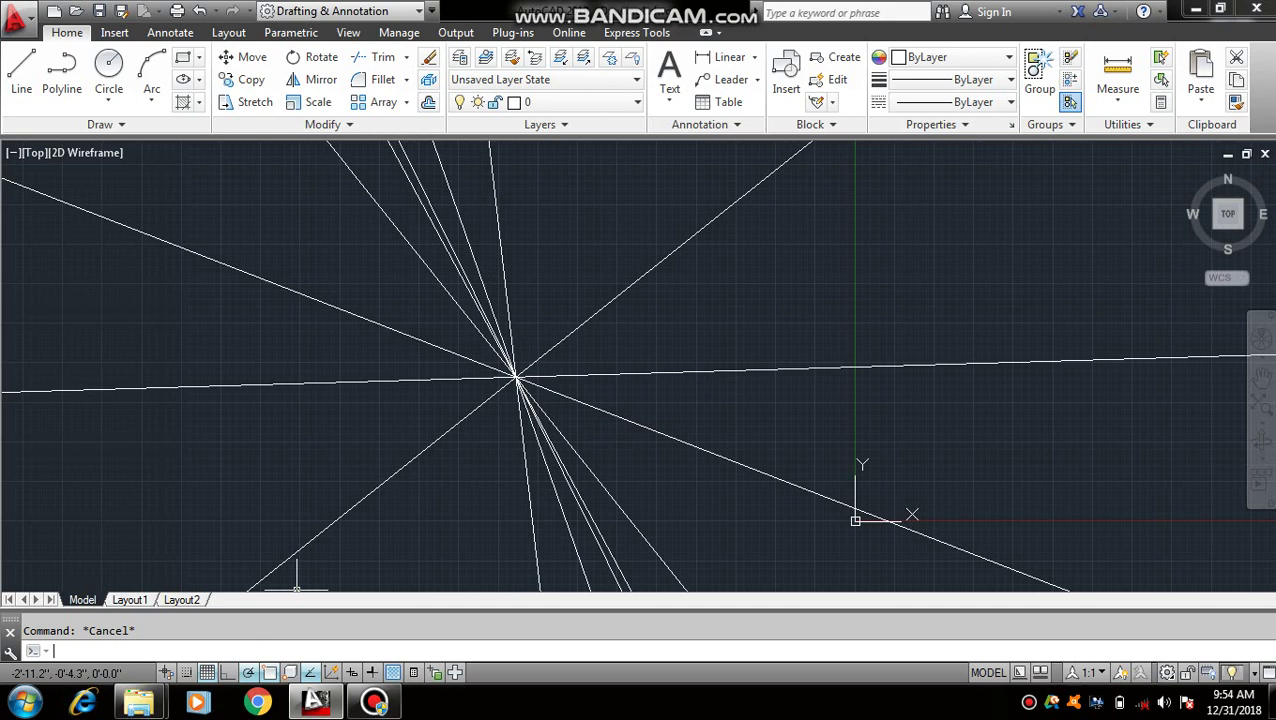
Draw a second fan of construction lines with XLINE's Bisect option, all through one vertex above and to the right of the first fan's vertex
type("xl")
key("Return")
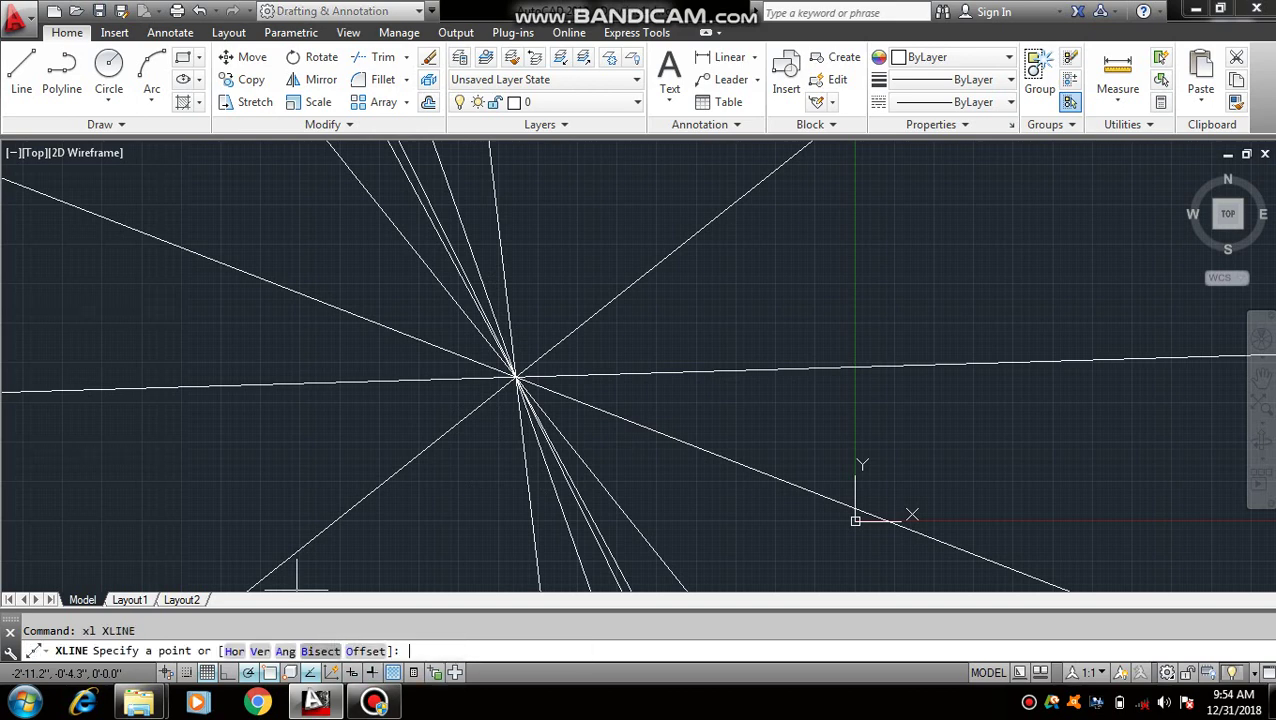
left_click(320, 651)
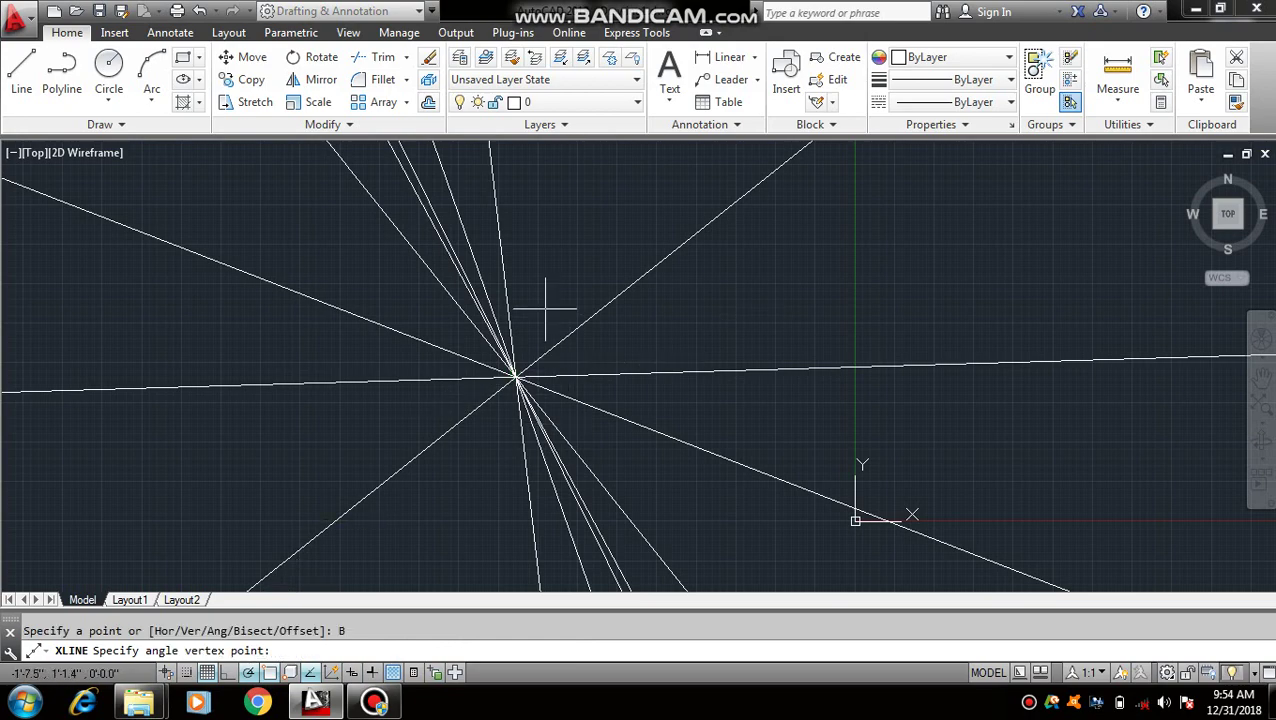
scroll(545, 310, "down", 2)
middle_click_drag(541, 300, 456, 534)
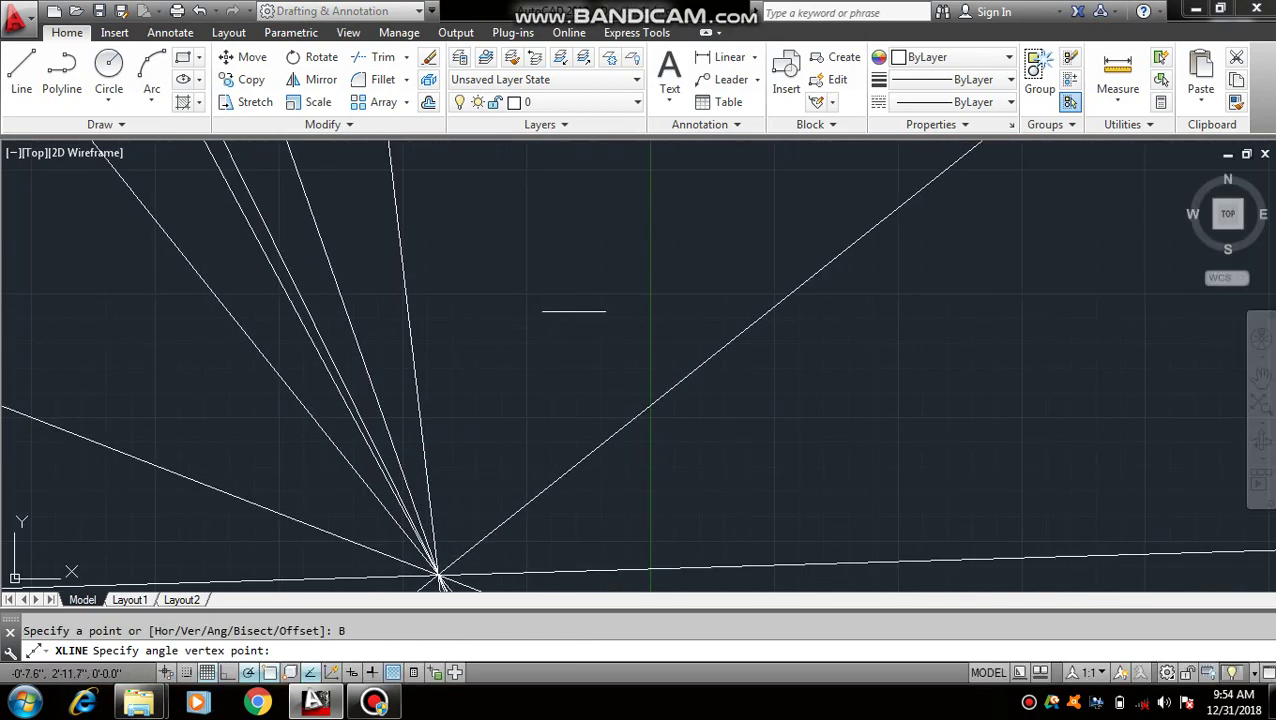
left_click(549, 322)
left_click(563, 312)
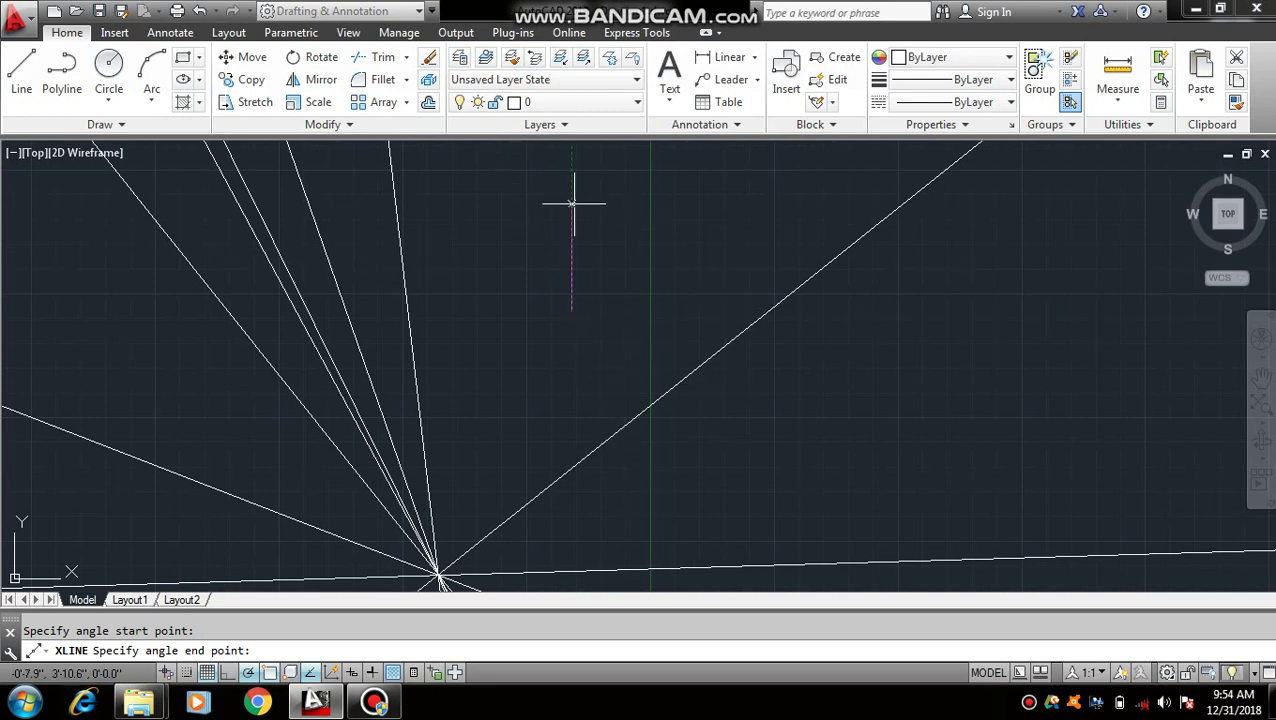
left_click(712, 350)
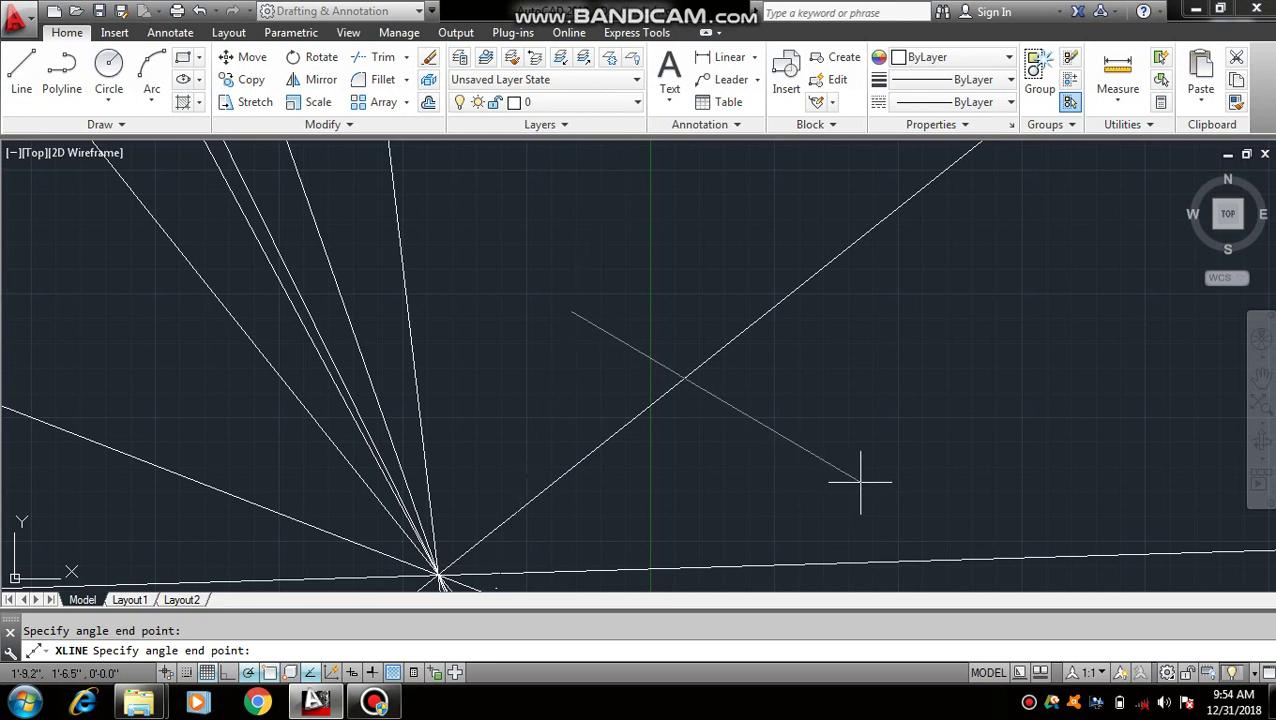
left_click(913, 445)
left_click(926, 421)
left_click(934, 384)
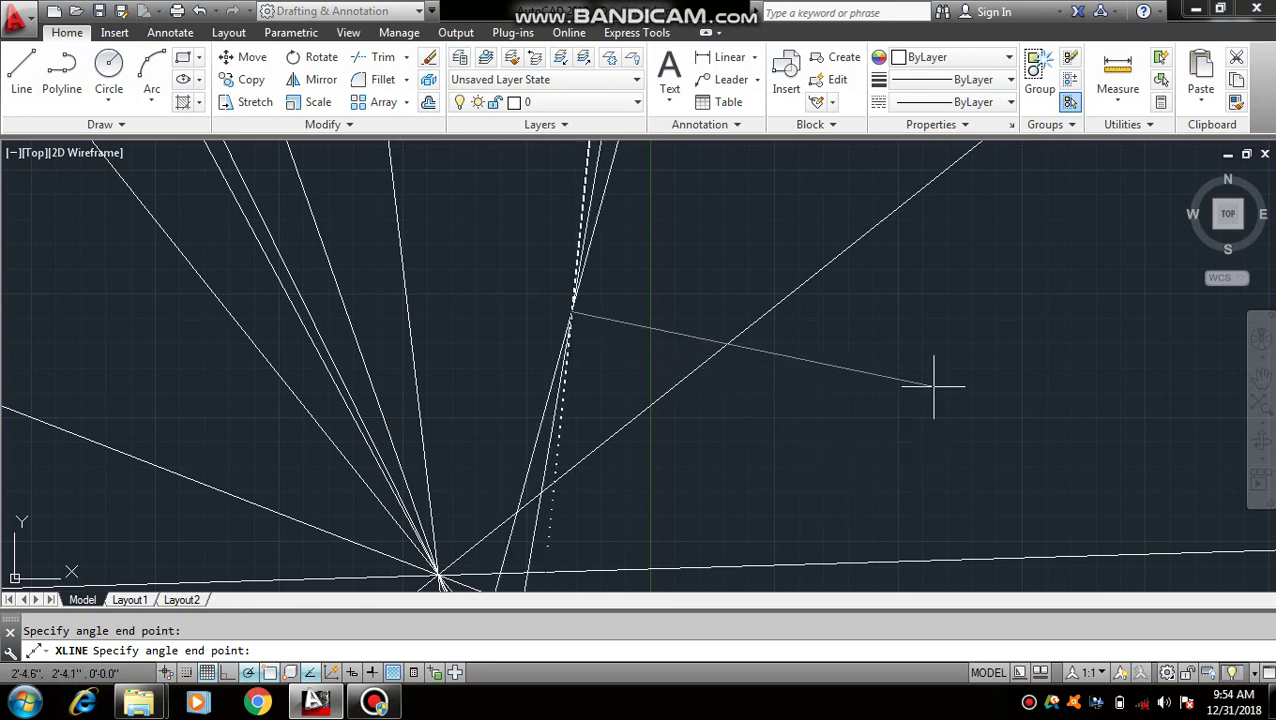
left_click(880, 340)
left_click(740, 259)
left_click(698, 259)
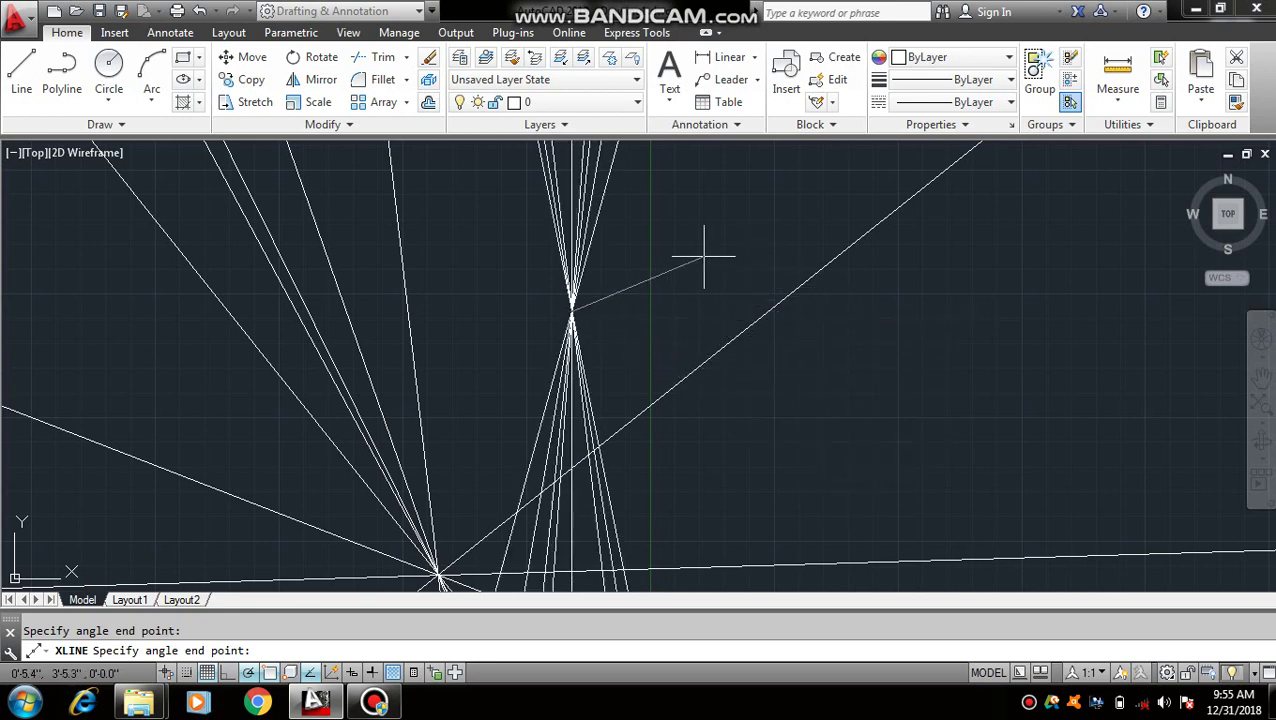
left_click(620, 255)
left_click(568, 235)
left_click(527, 265)
left_click(405, 285)
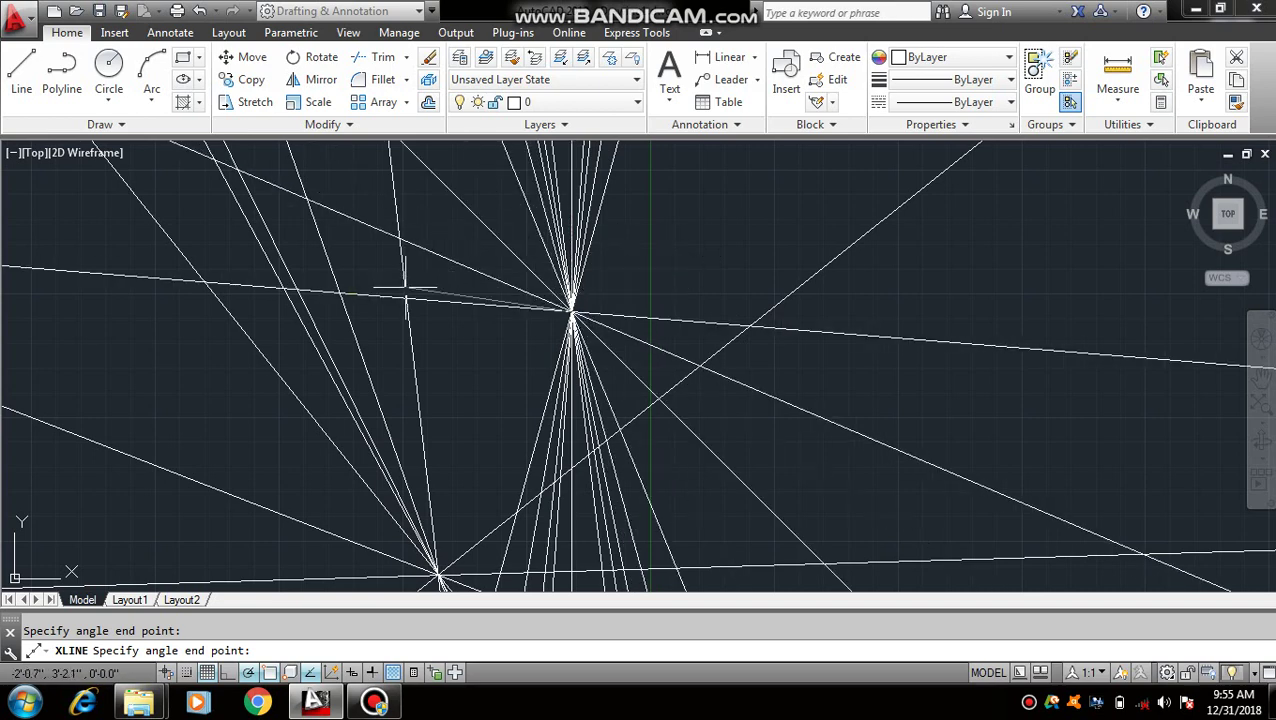
scroll(521, 362, "down", 2)
key("Escape")
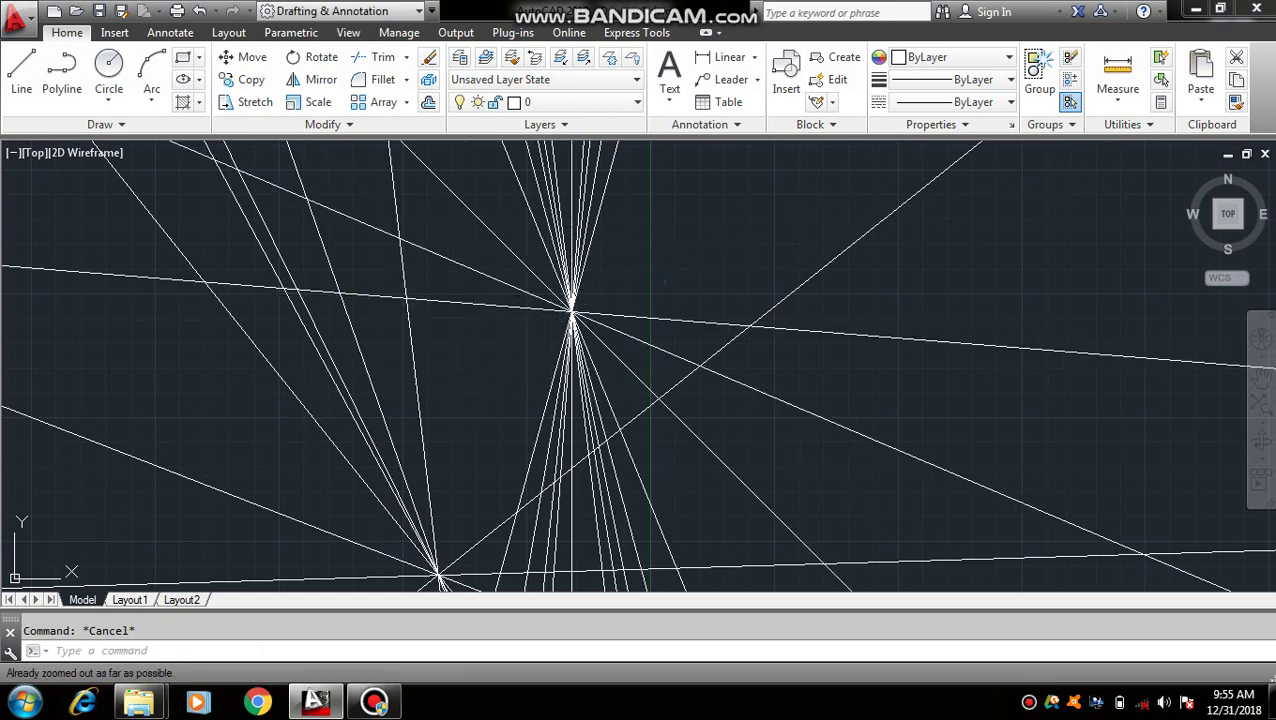
Erase both fans of bisecting construction lines crossing the upper drawing area
left_click(664, 278)
left_click(144, 553)
key("Delete")
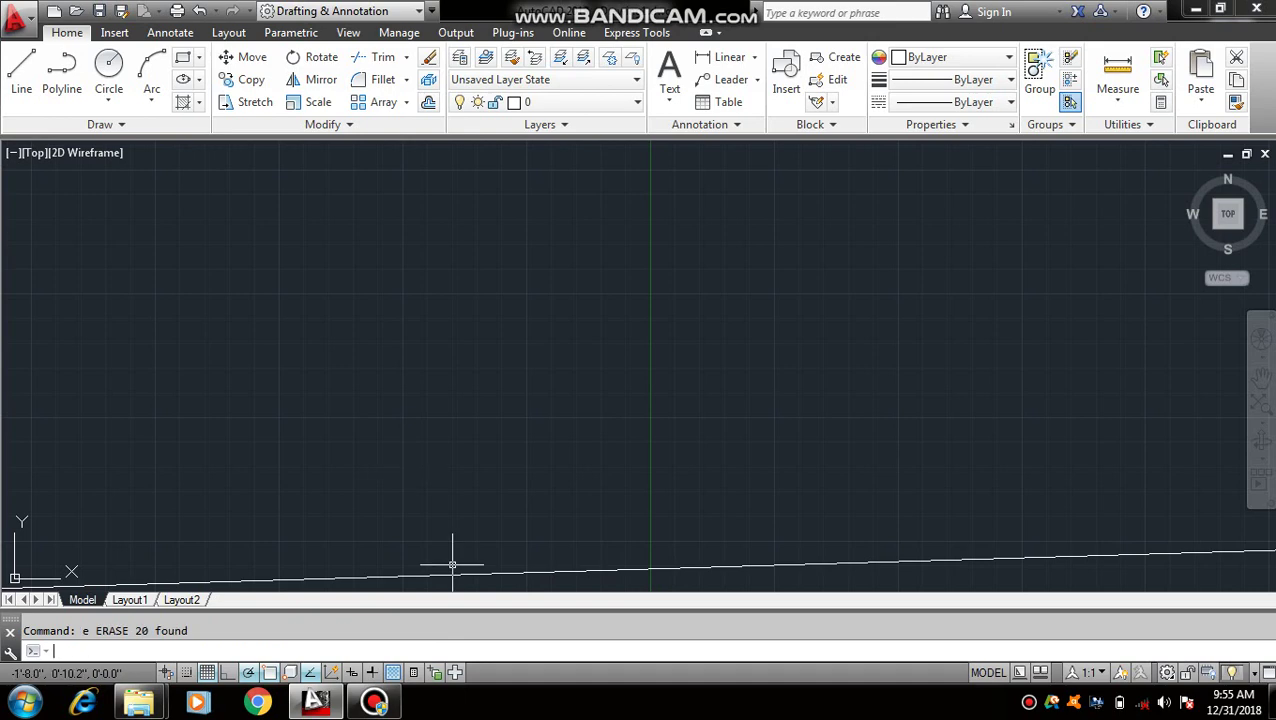
type("x")
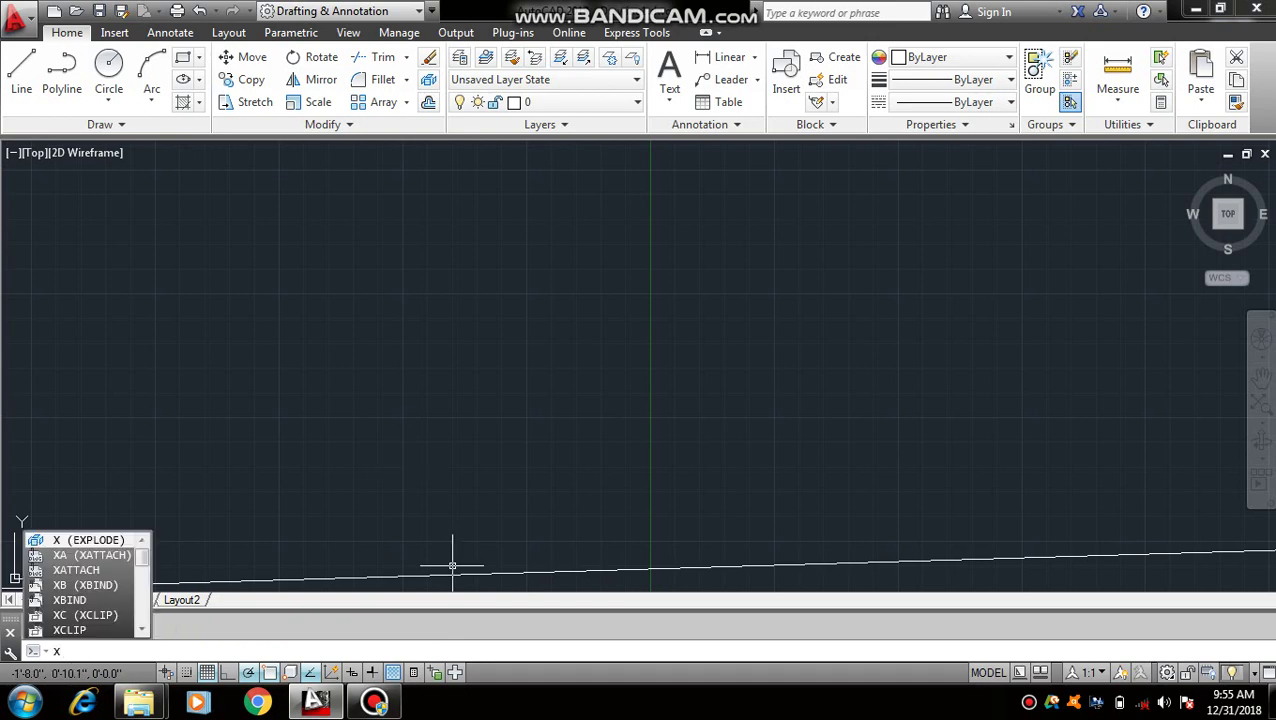
type("l")
key("Return")
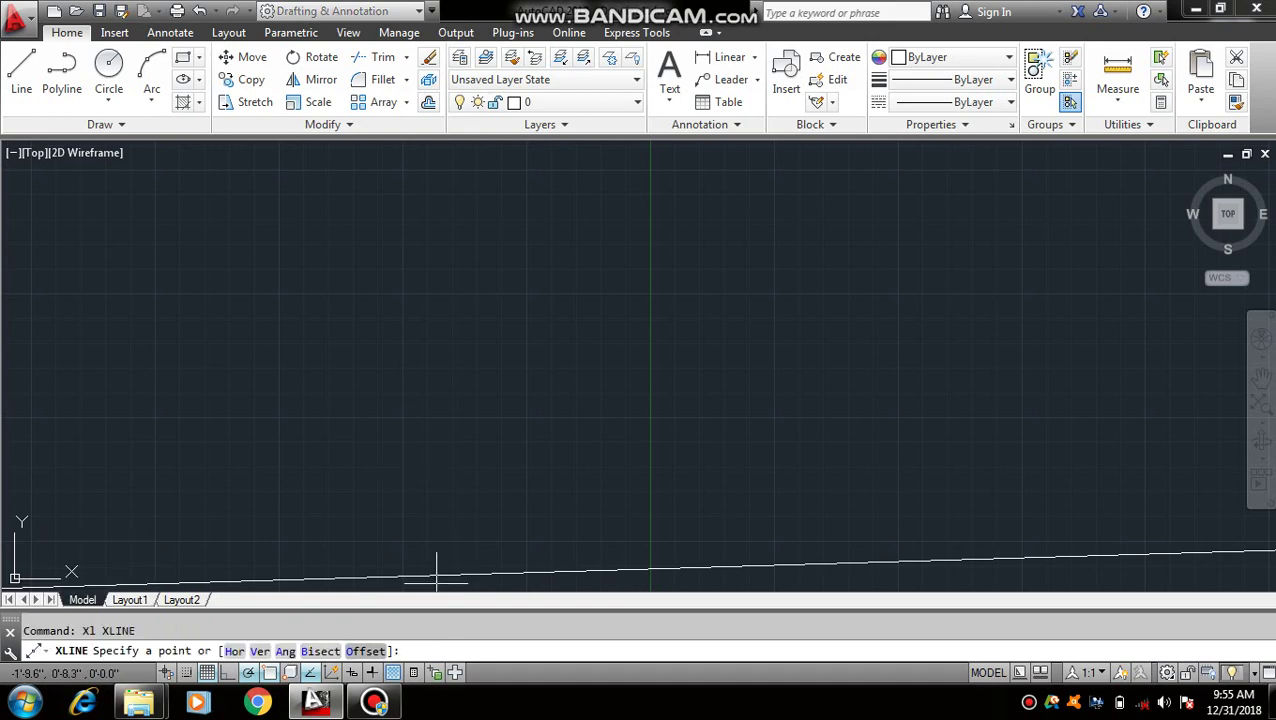
key("Escape")
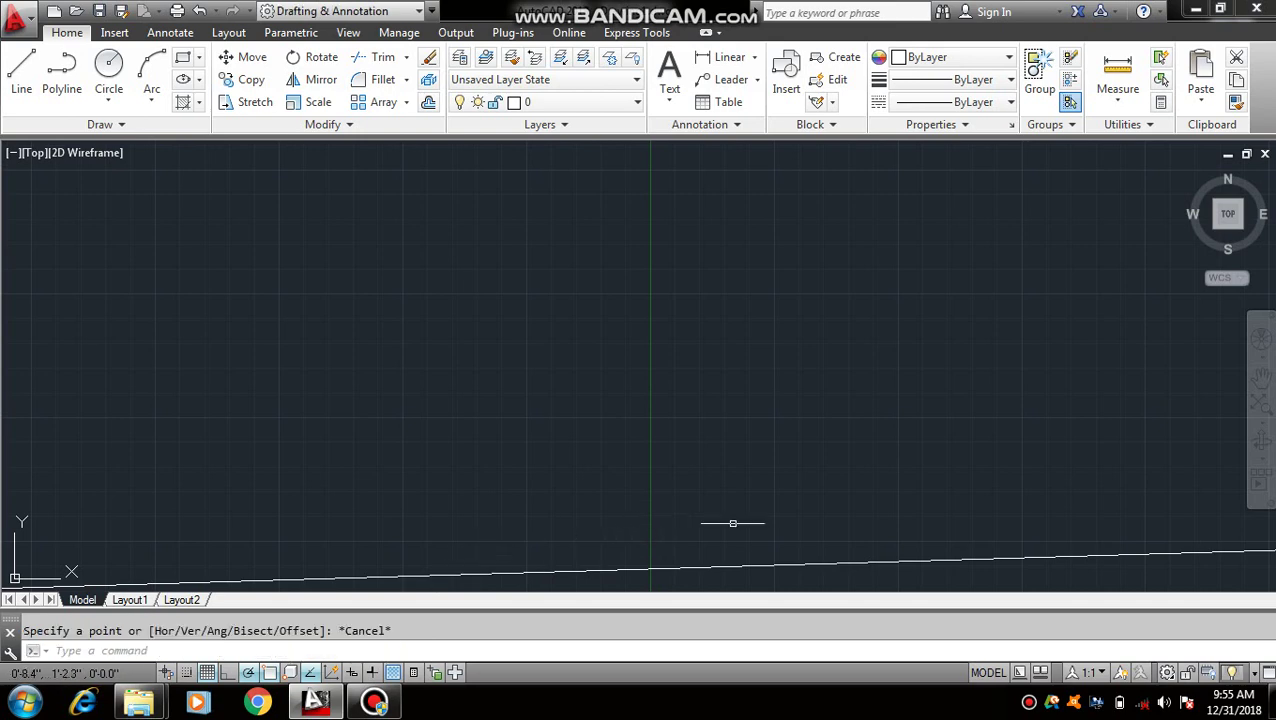
Erase the remaining nearly horizontal construction line
left_click(736, 522)
left_click(685, 577)
key("Delete")
key("Escape")
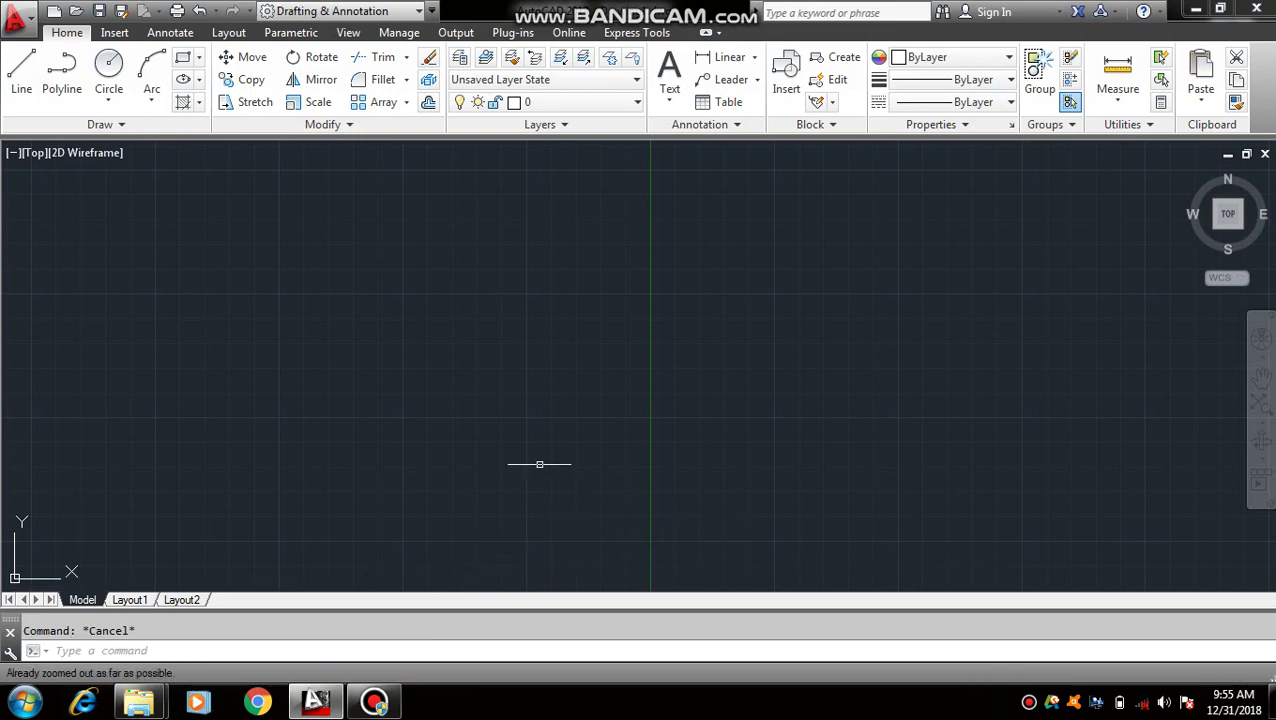
Draw a vertical line to the left of the Y axis with the LINE command
scroll(533, 460, "down", 1)
key("Return")
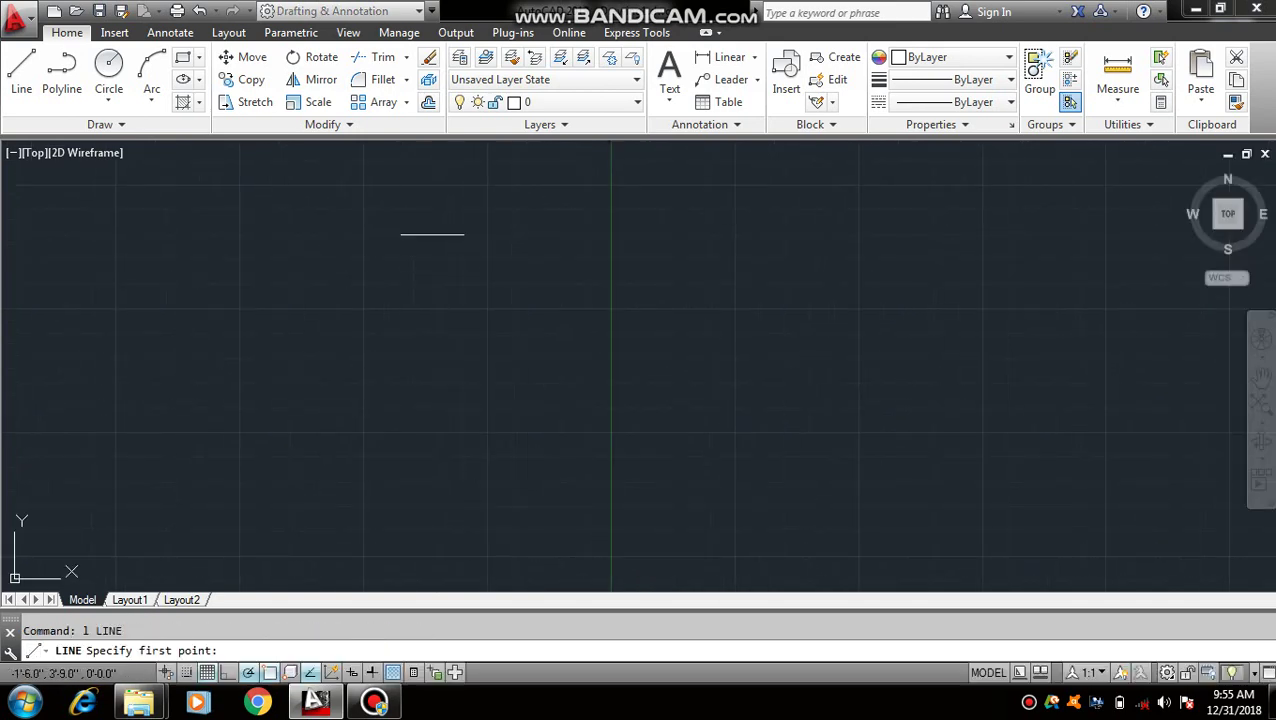
left_click(422, 213)
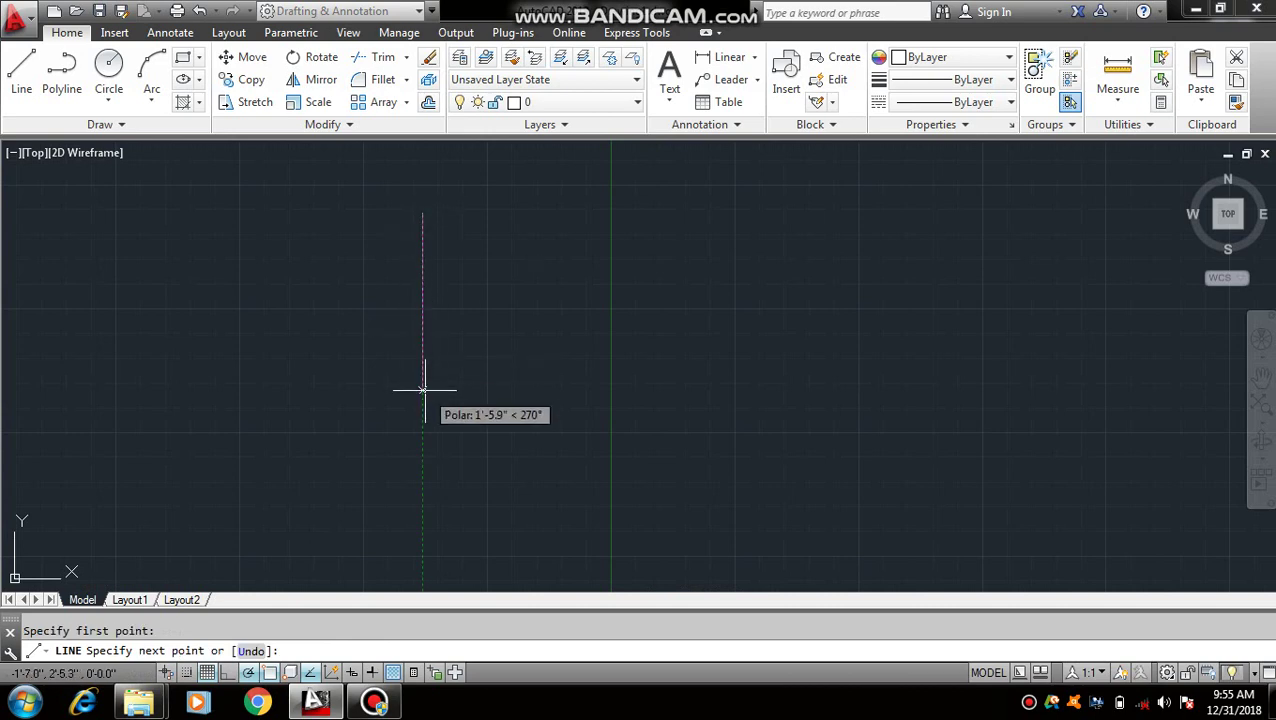
left_click(422, 441)
key("Return")
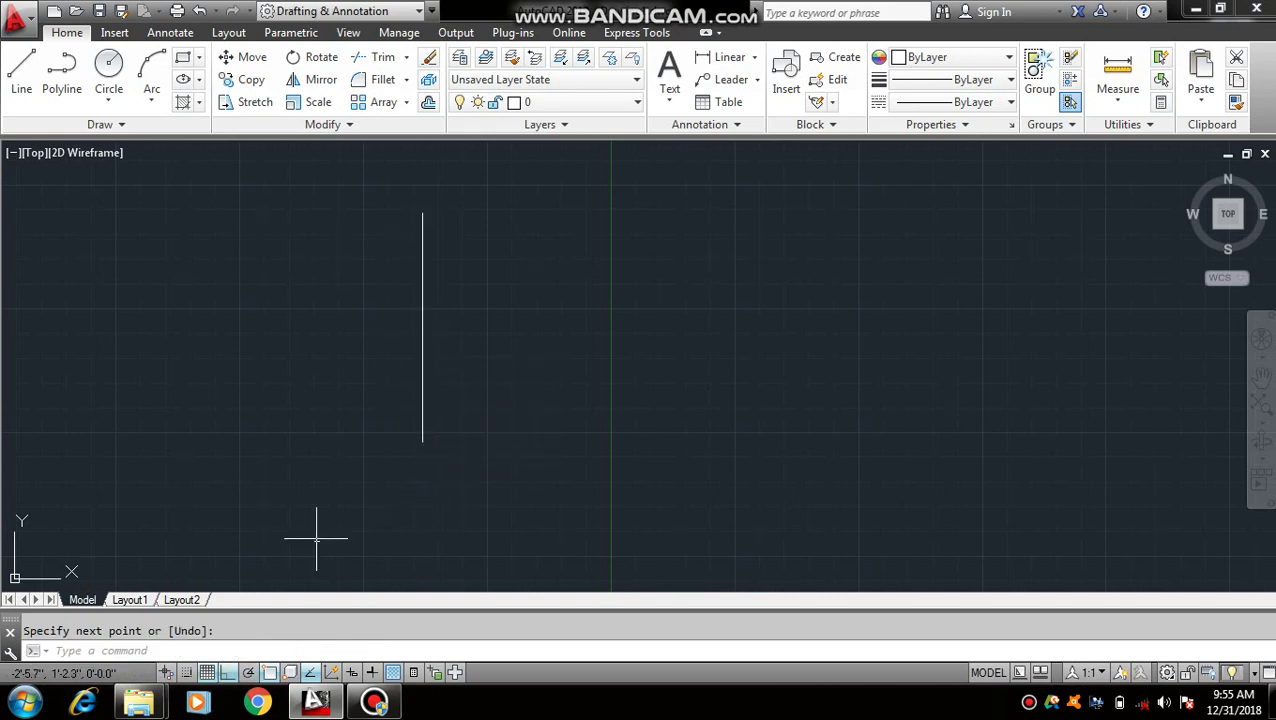
Draw a horizontal line below the vertical line, extending to both sides of it
key("Return")
left_click(243, 521)
left_click(565, 521)
key("Return")
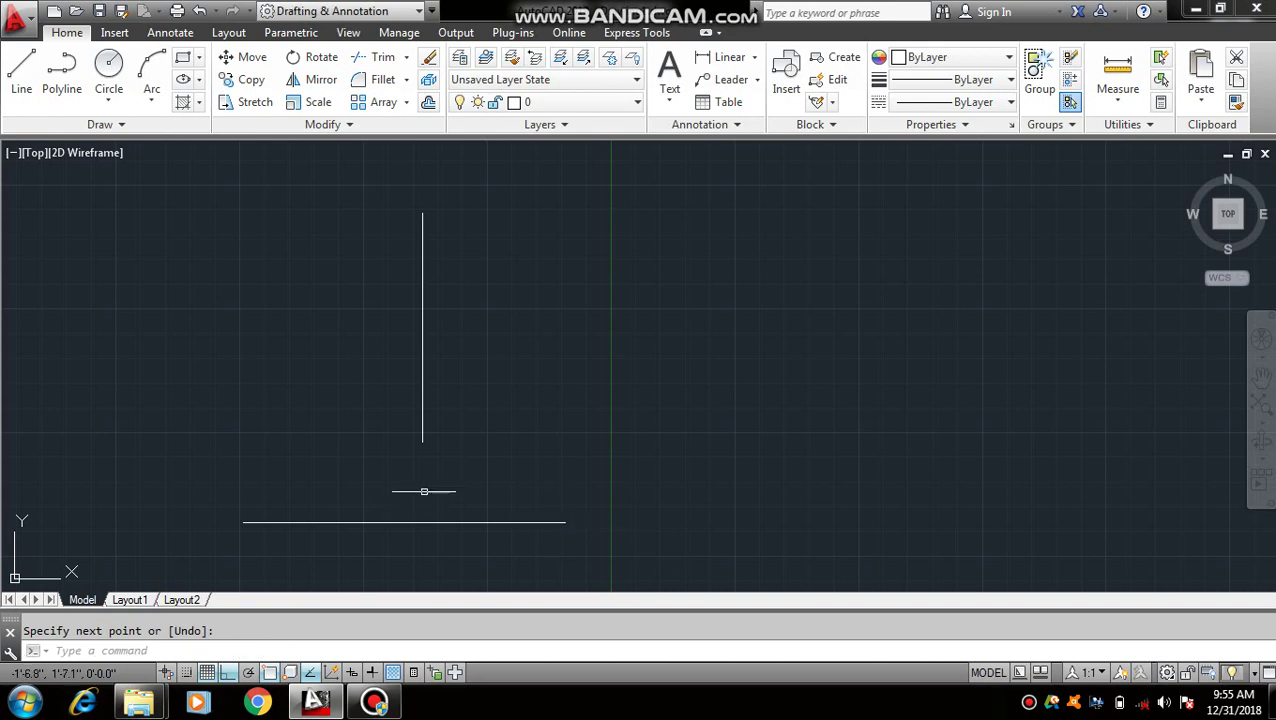
middle_click_drag(424, 491, 440, 445)
key("Escape")
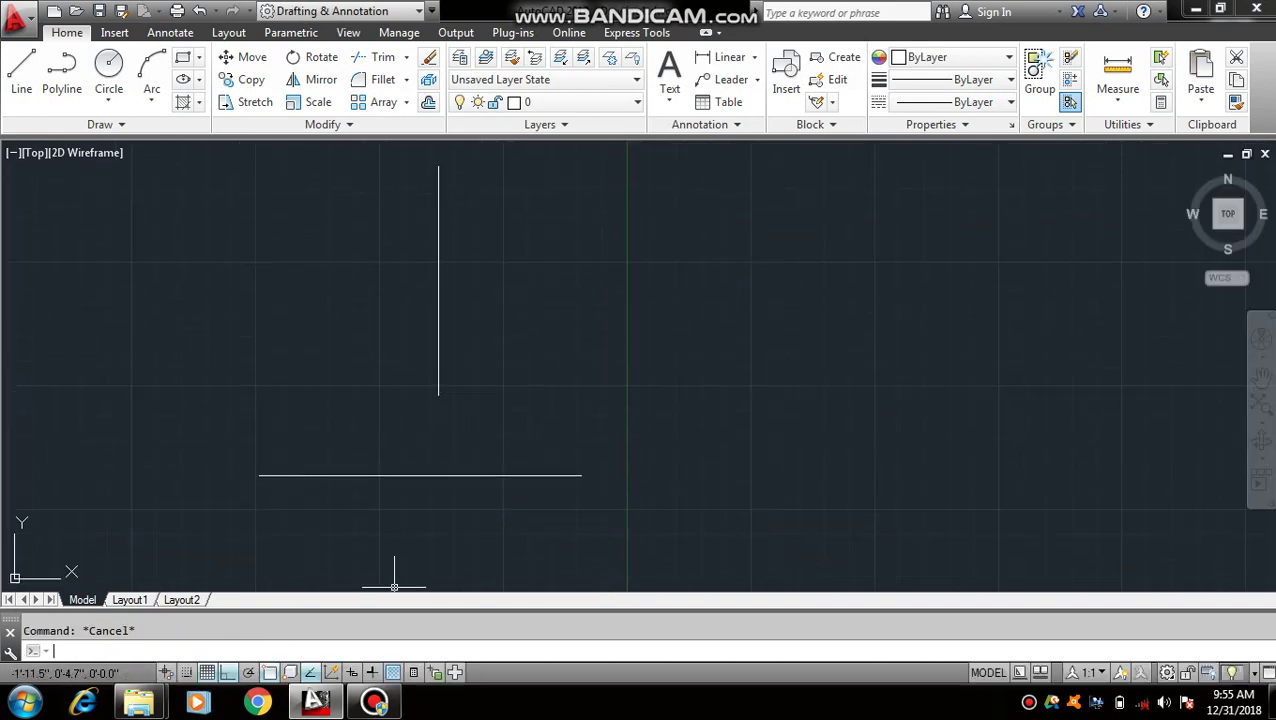
type("xl")
key("Return")
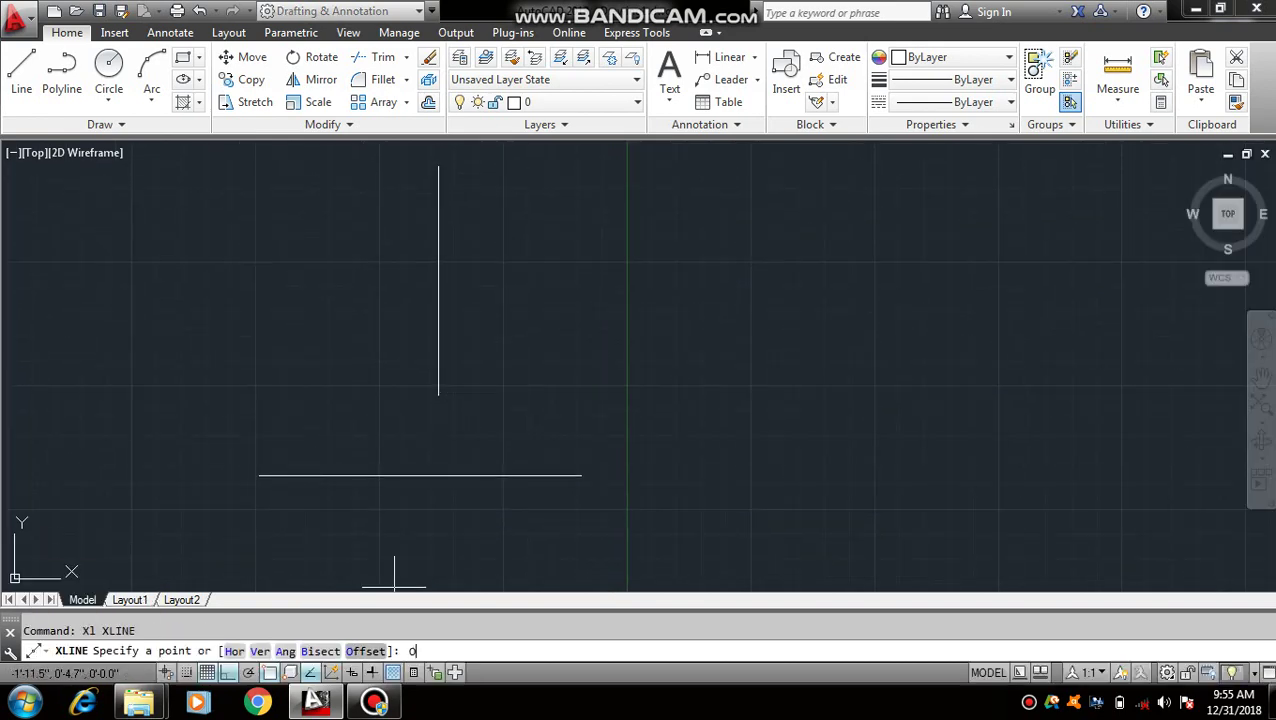
key("Return")
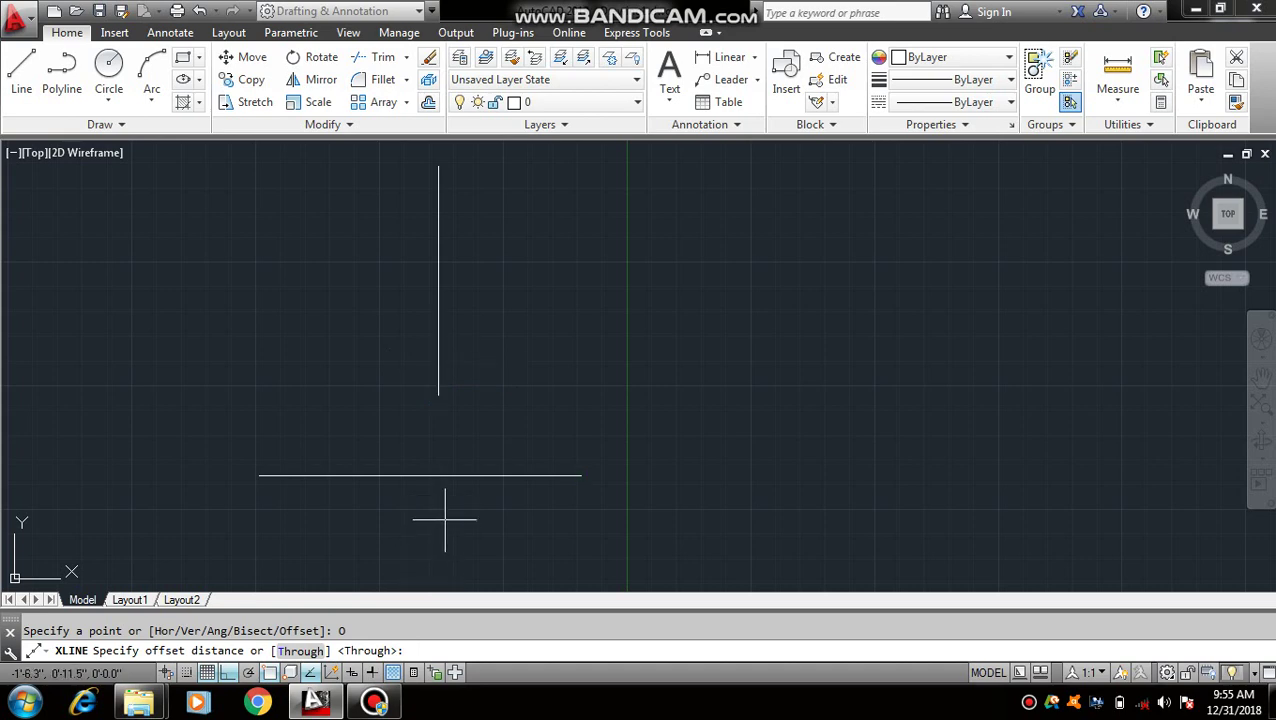
key("Escape")
Create a construction line parallel to the vertical line with XLINE's Offset option, at a distance of 5 on its right side
type("xl")
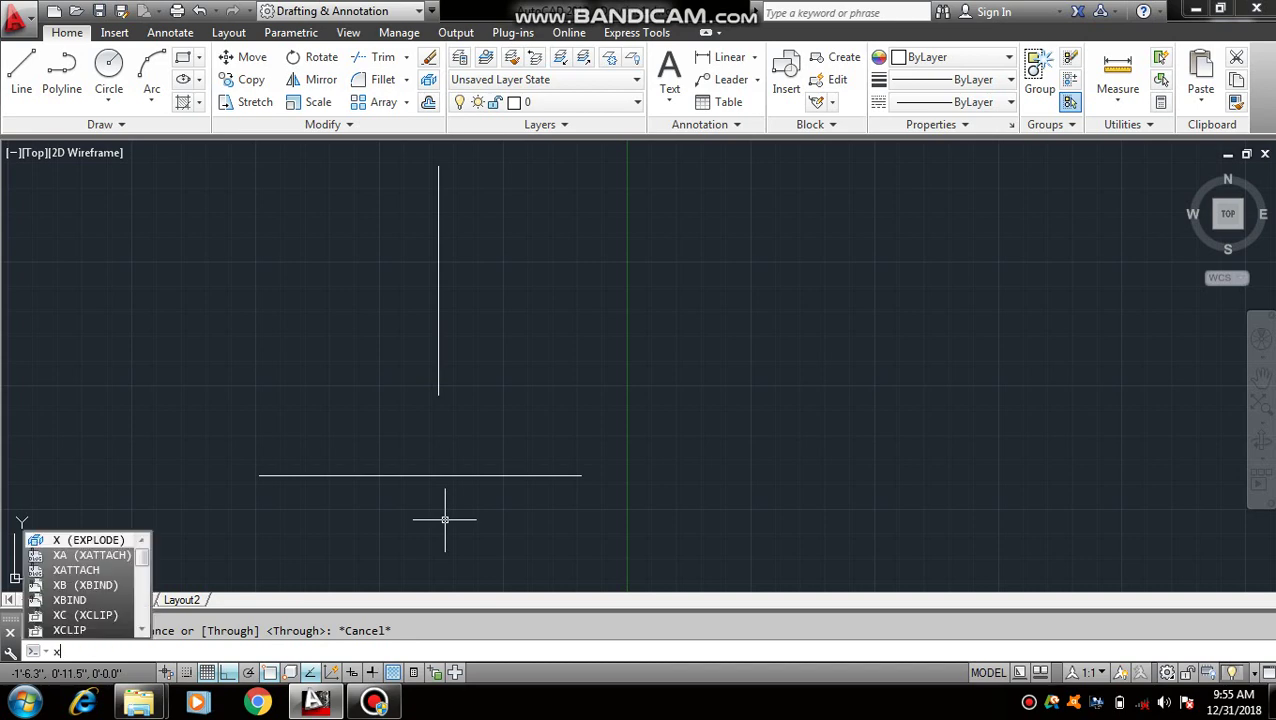
key("Return")
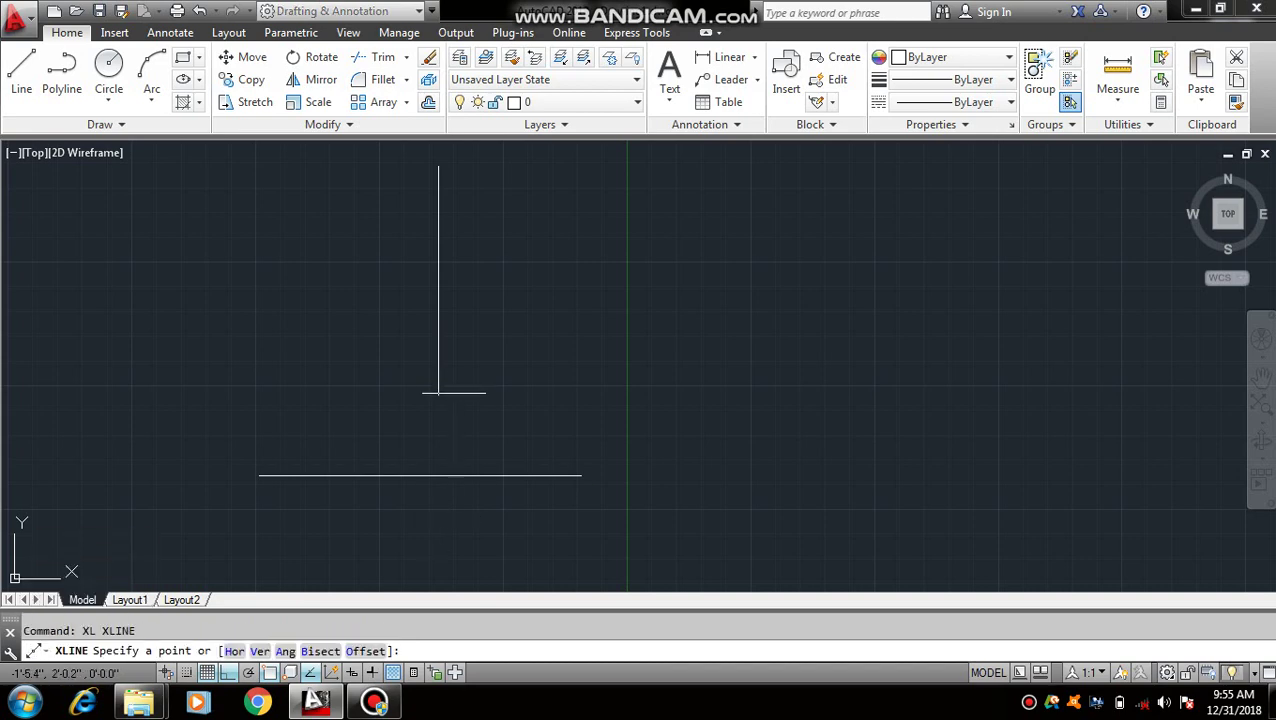
left_click(365, 651)
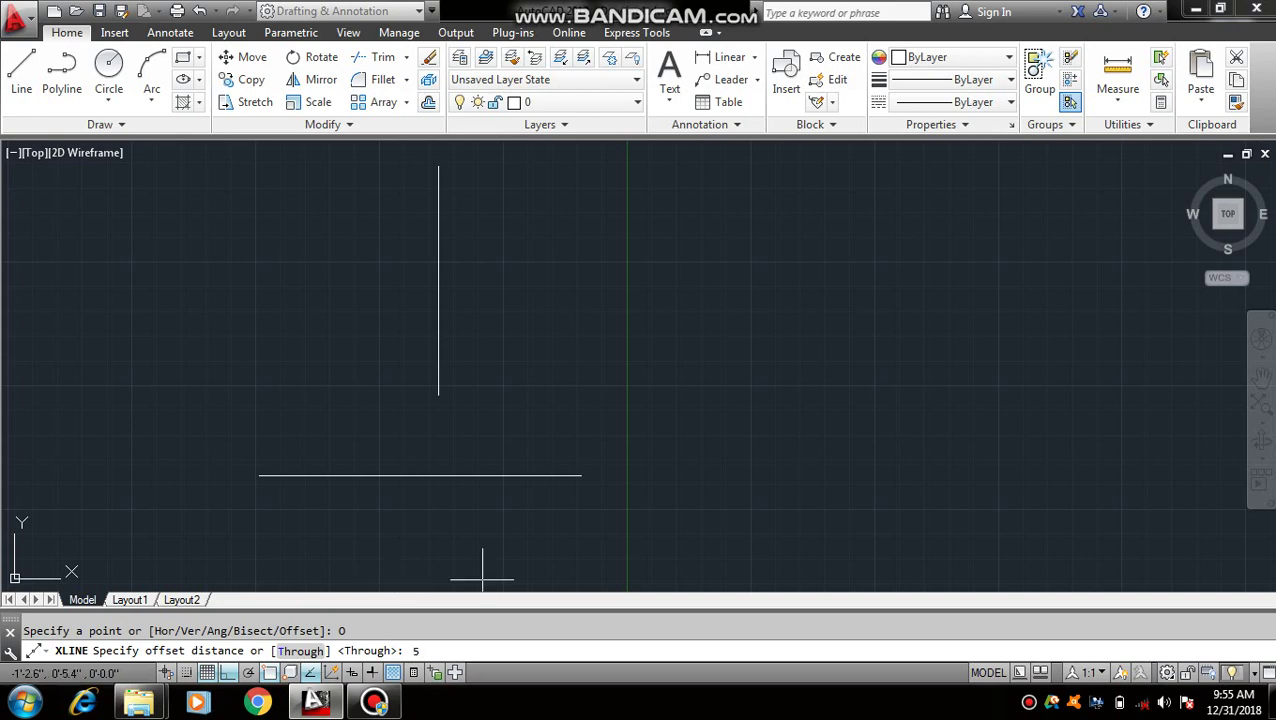
type("5")
key("Return")
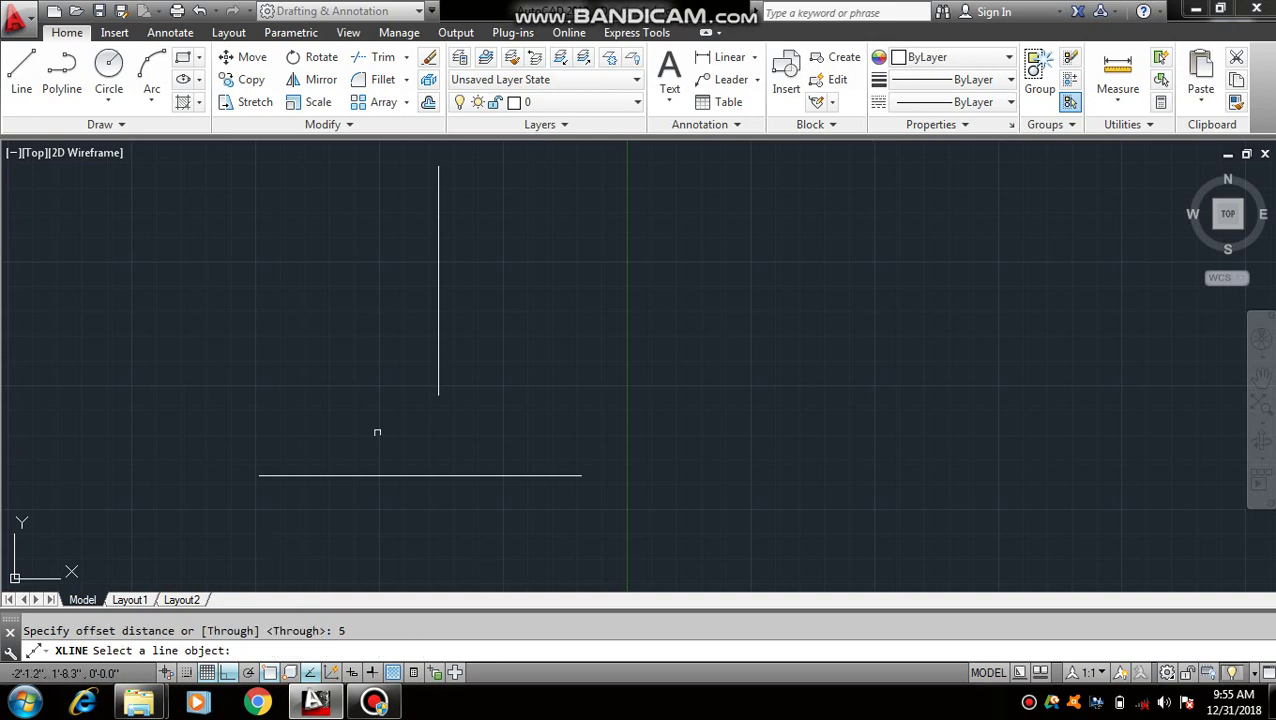
left_click(438, 380)
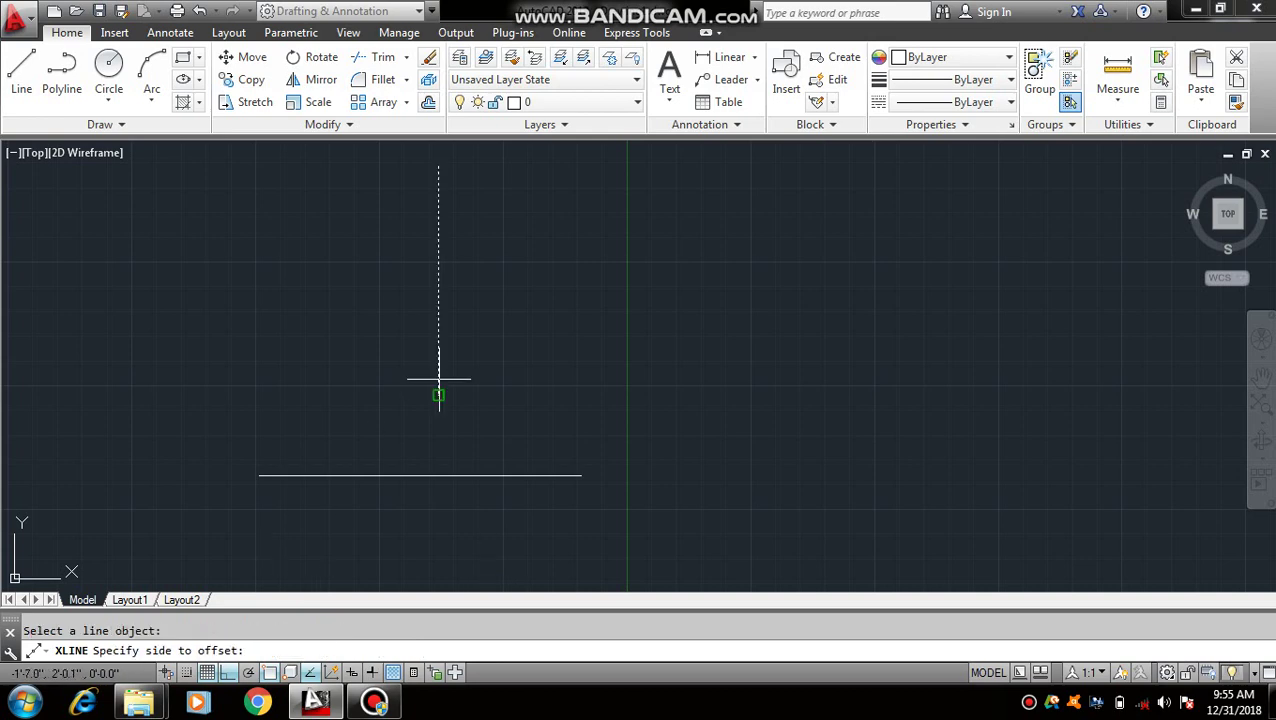
left_click(705, 375)
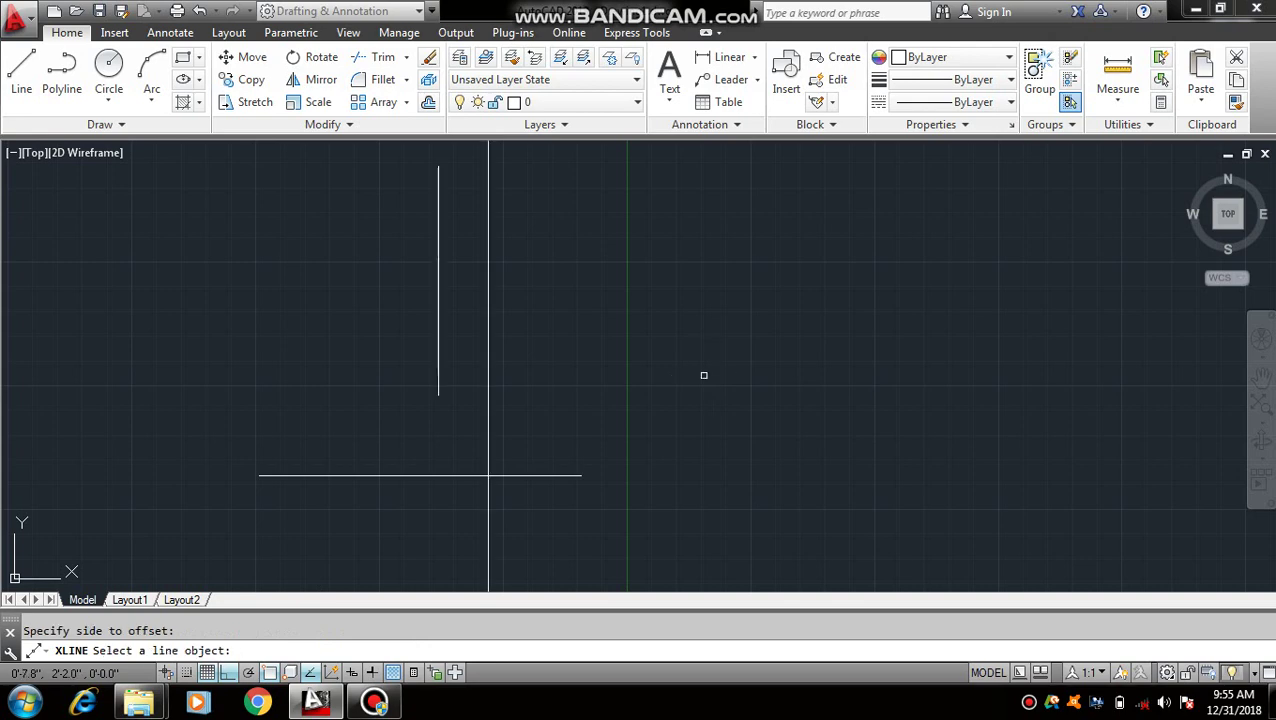
Offset two successive construction lines below the horizontal line at the distance of 5
left_click(462, 477)
left_click(438, 530)
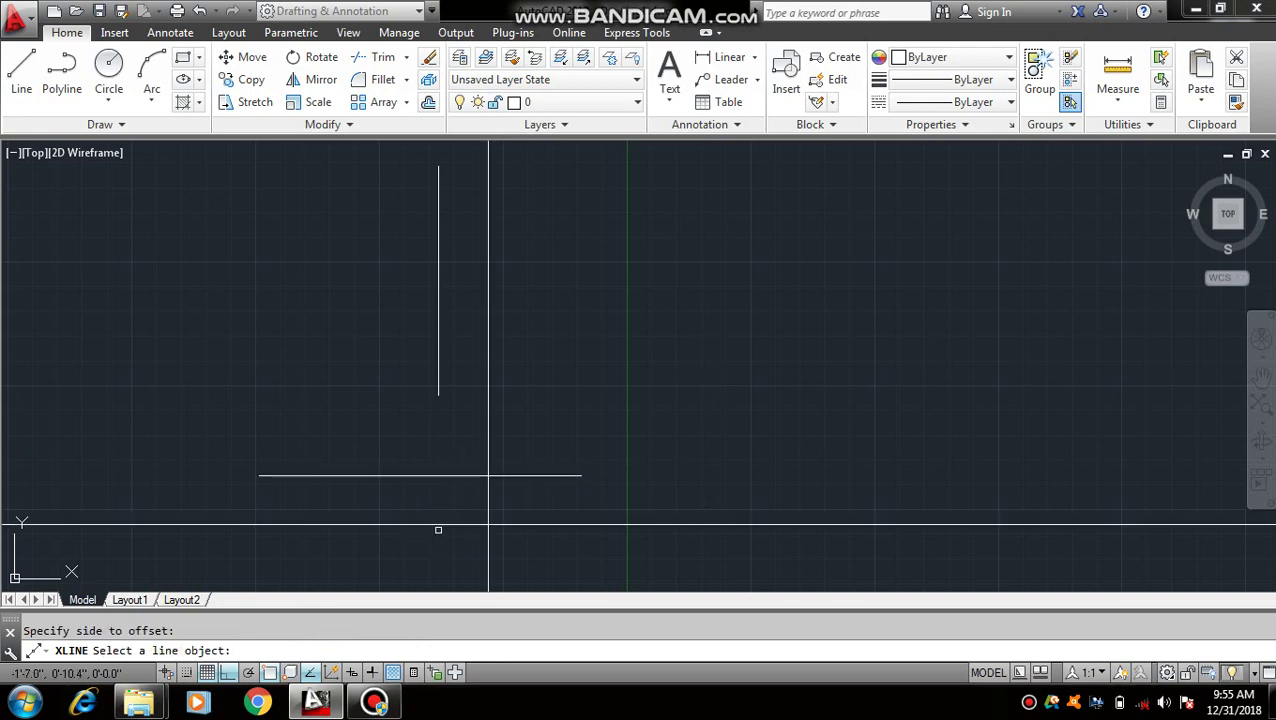
left_click(439, 524)
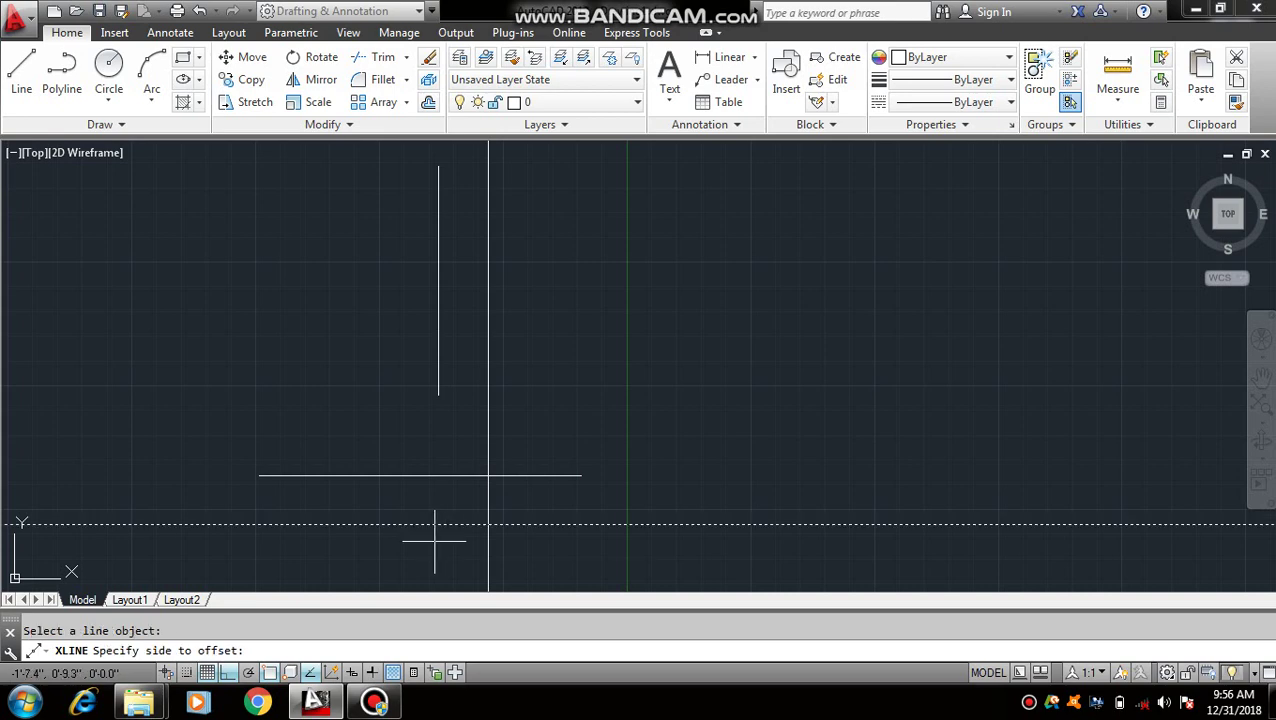
left_click(433, 535)
scroll(436, 542, "down", 1)
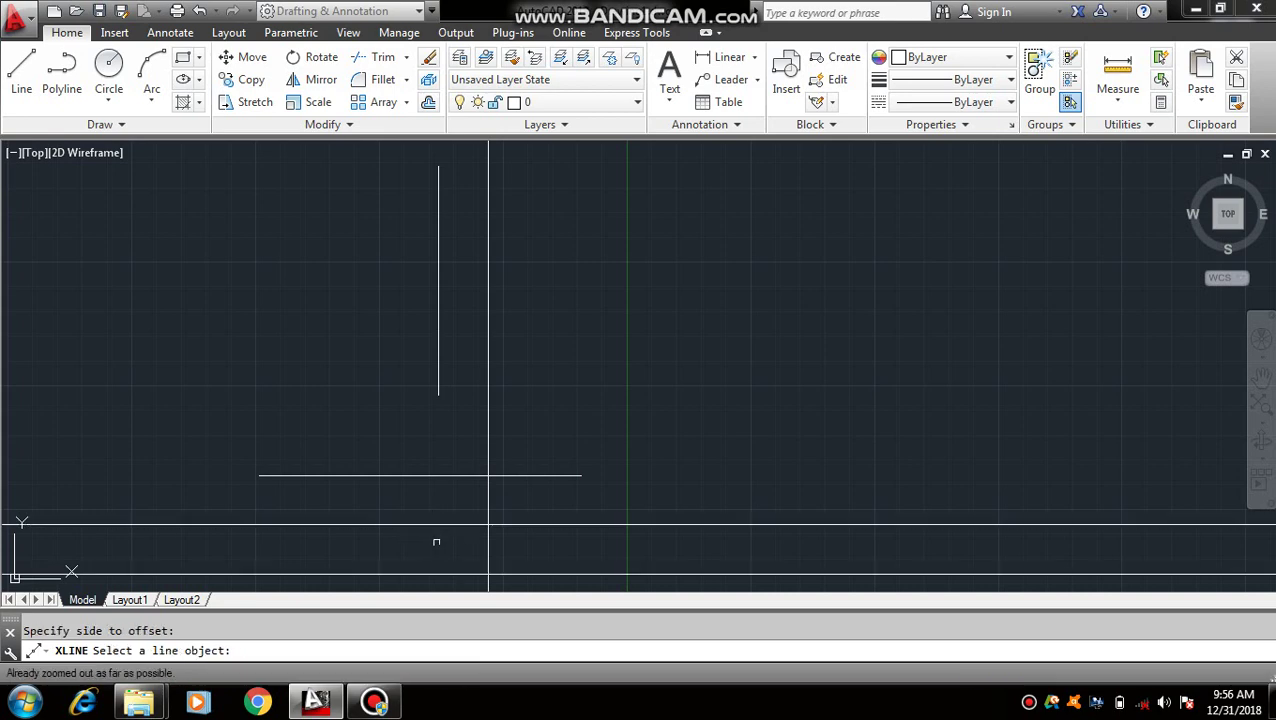
Offset a second vertical construction line on the right of the vertical line and four successive ones on its left, spaced 5 apart
left_click(488, 440)
left_click(568, 427)
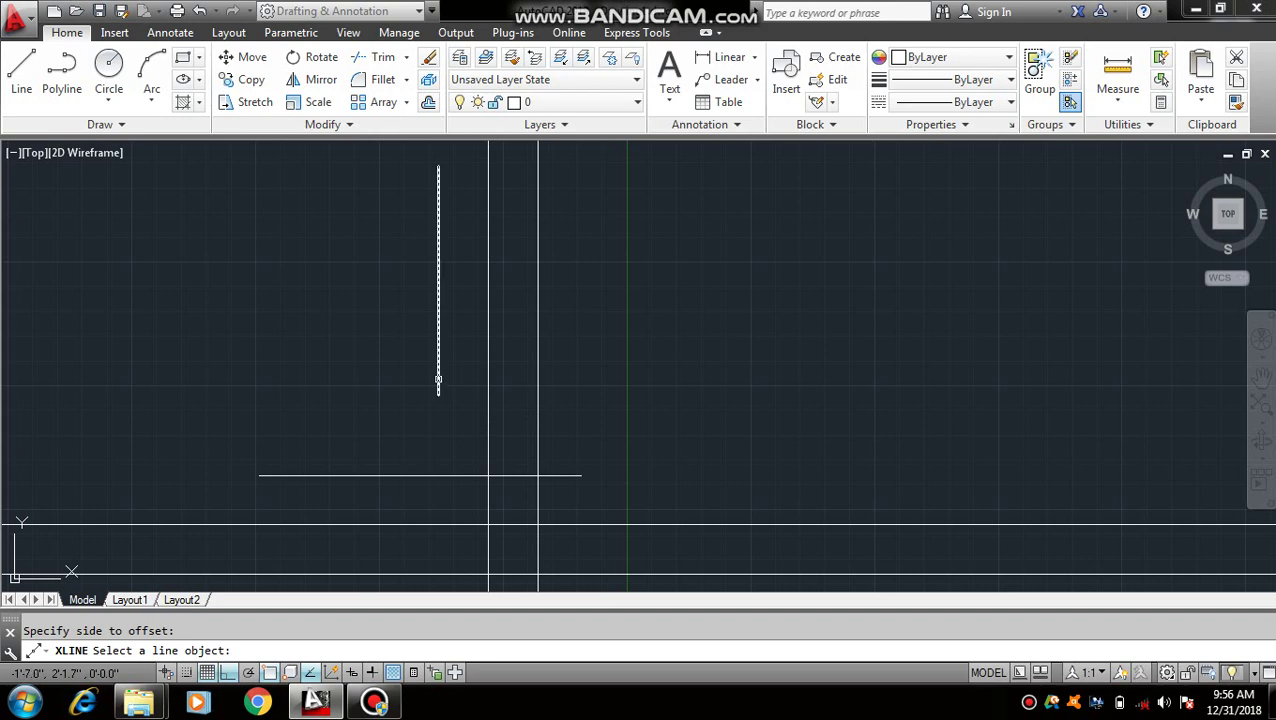
left_click(439, 380)
left_click(387, 376)
left_click(387, 376)
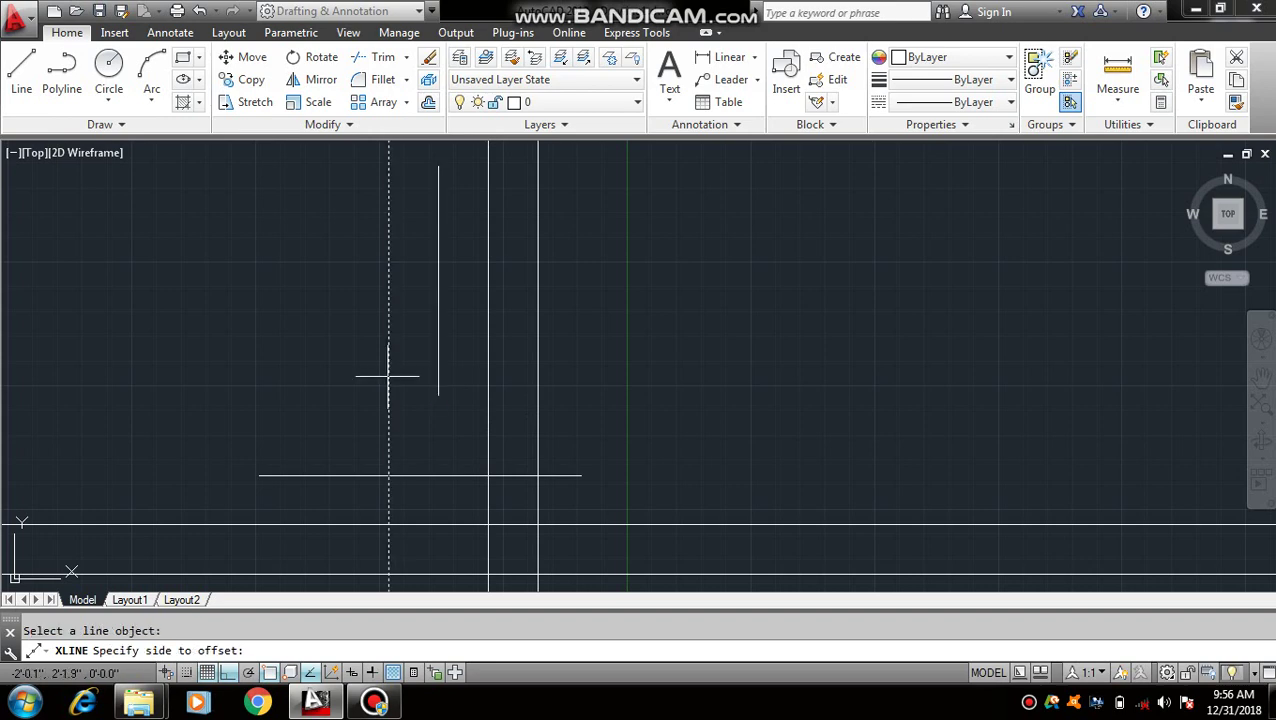
left_click(316, 378)
left_click(314, 403)
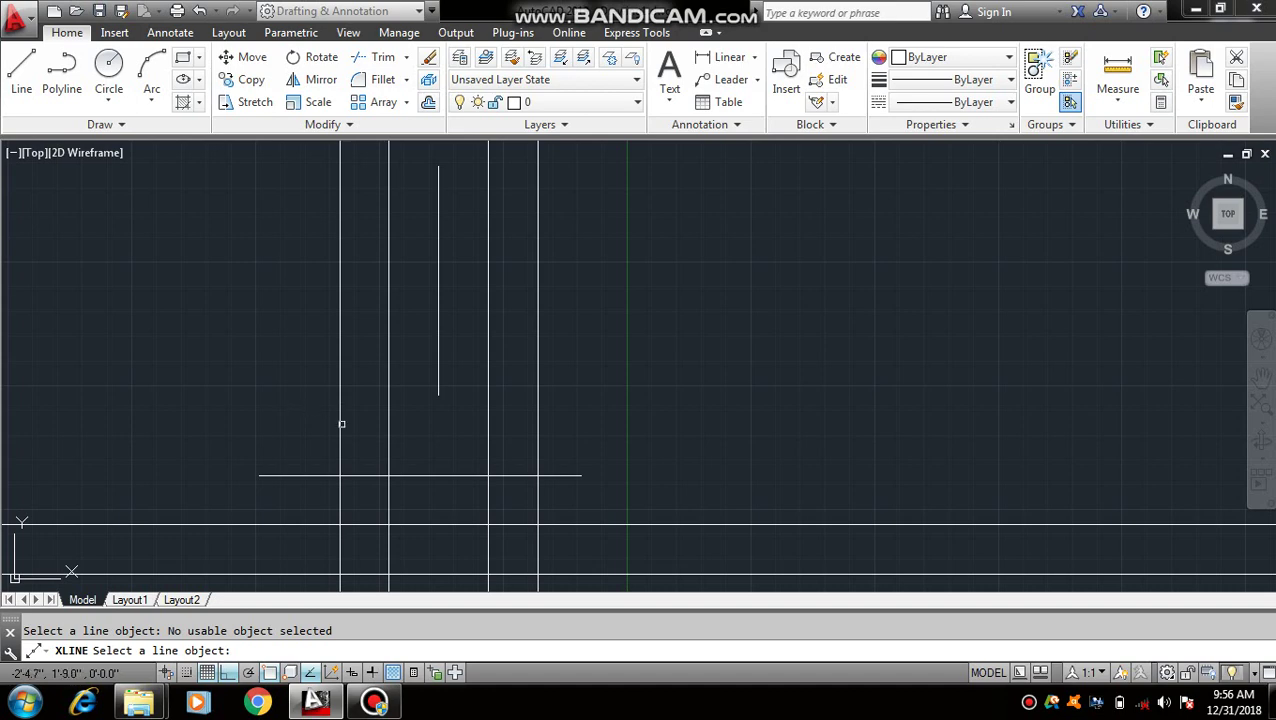
left_click(341, 428)
left_click(305, 429)
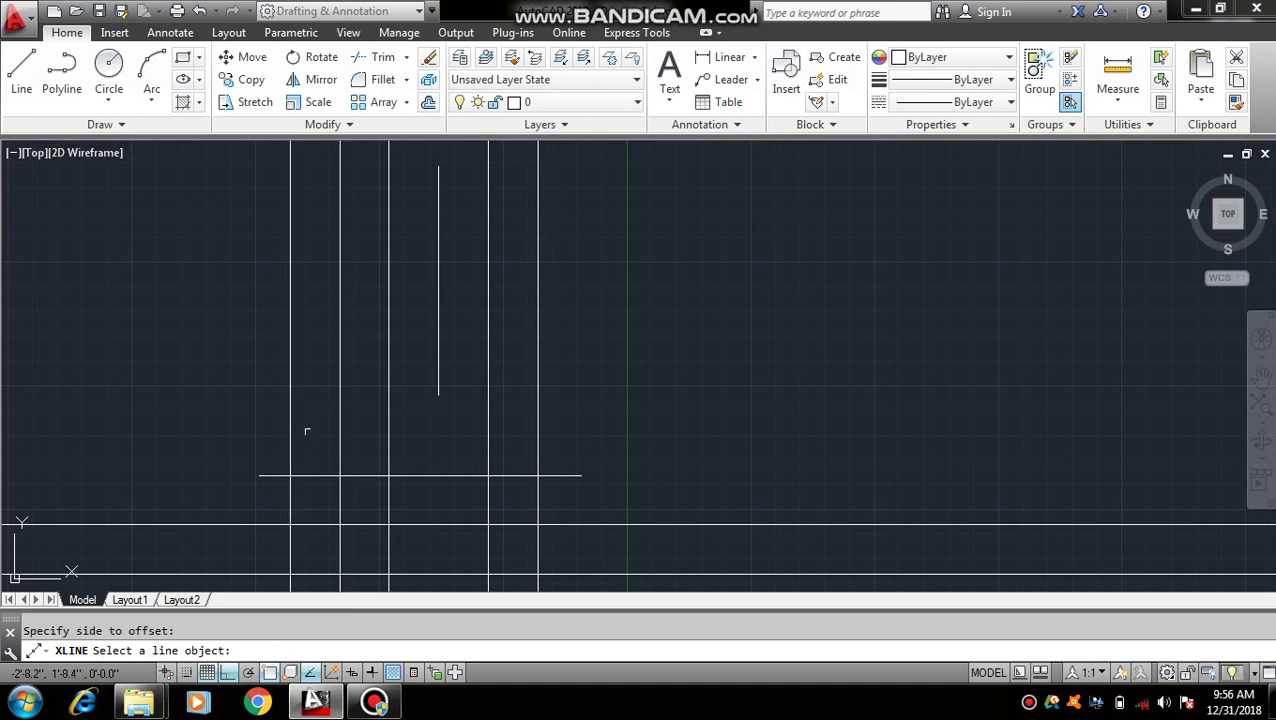
left_click(290, 432)
left_click(194, 447)
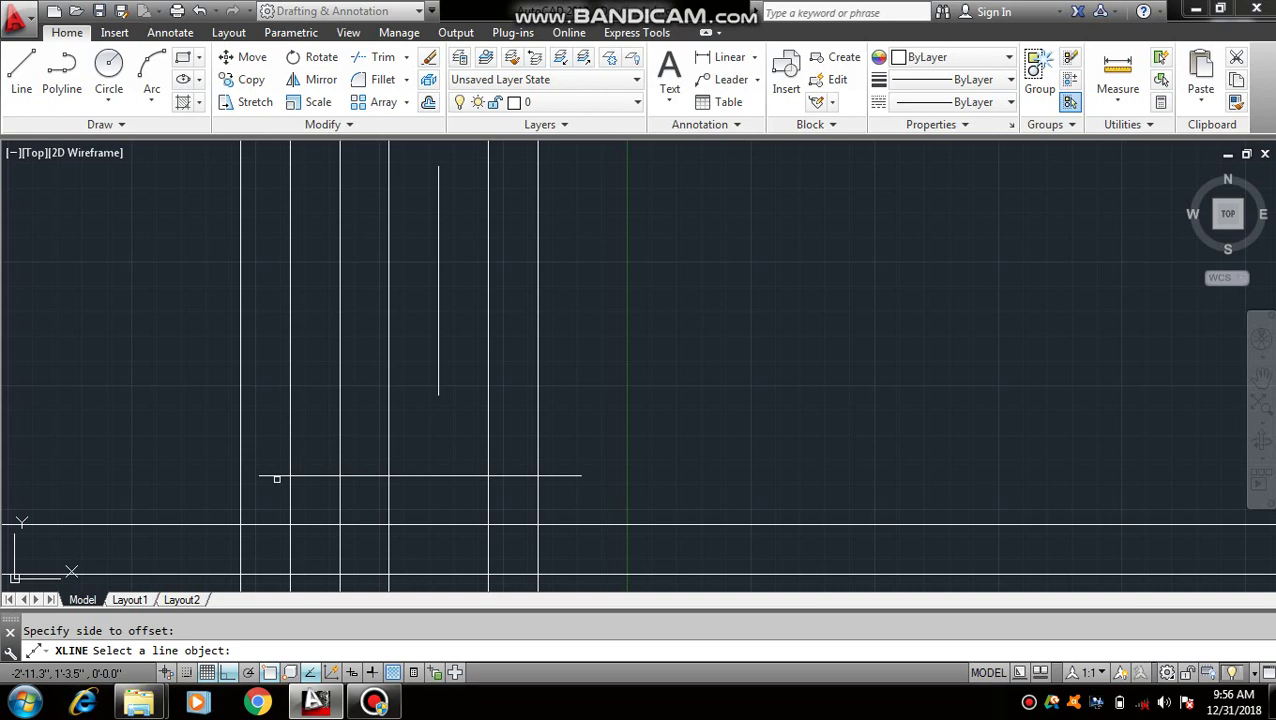
Create a construction line with XLINE's Offset option at a distance of 12 on the right side of the short vertical line
key("Escape")
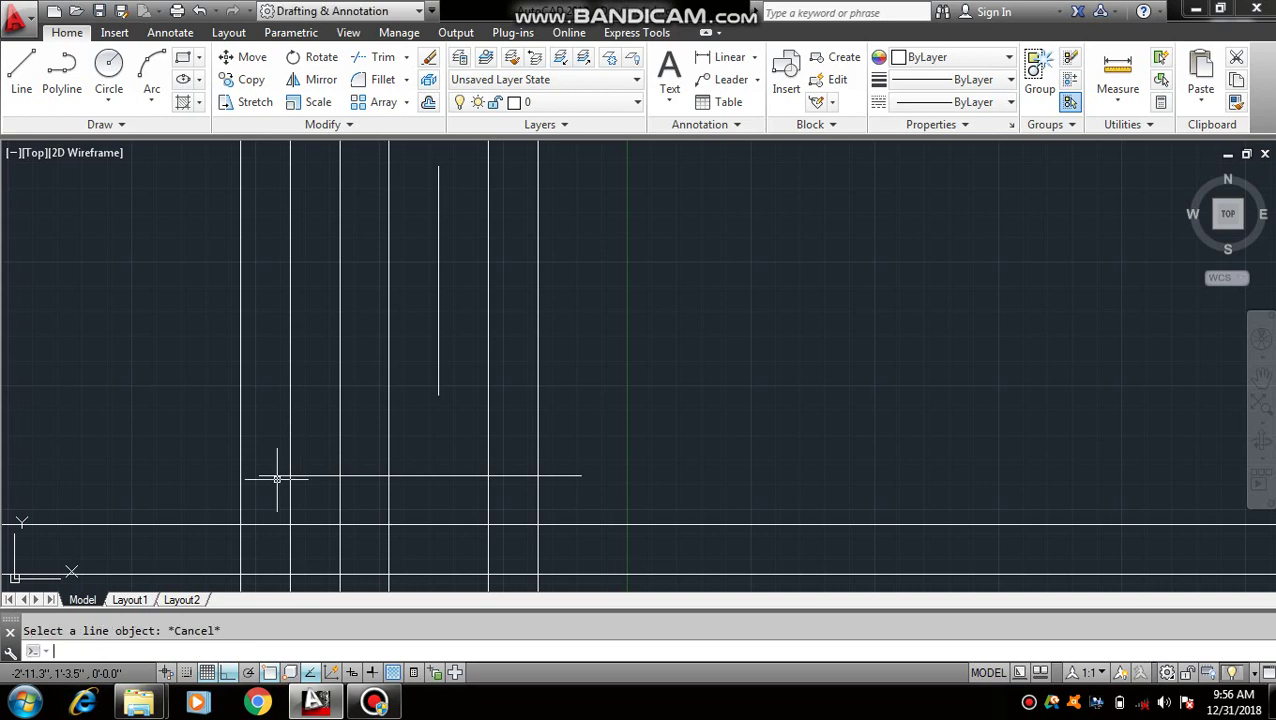
type("xl")
key("Return")
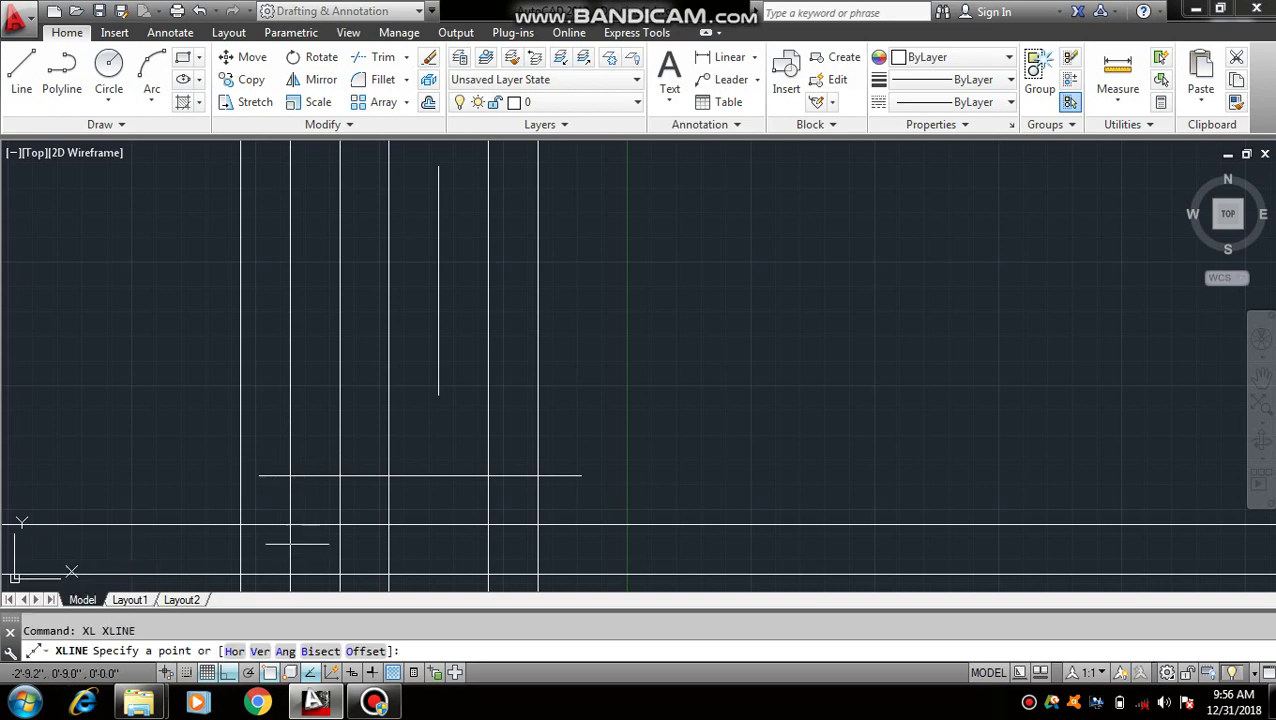
type("o")
key("Return")
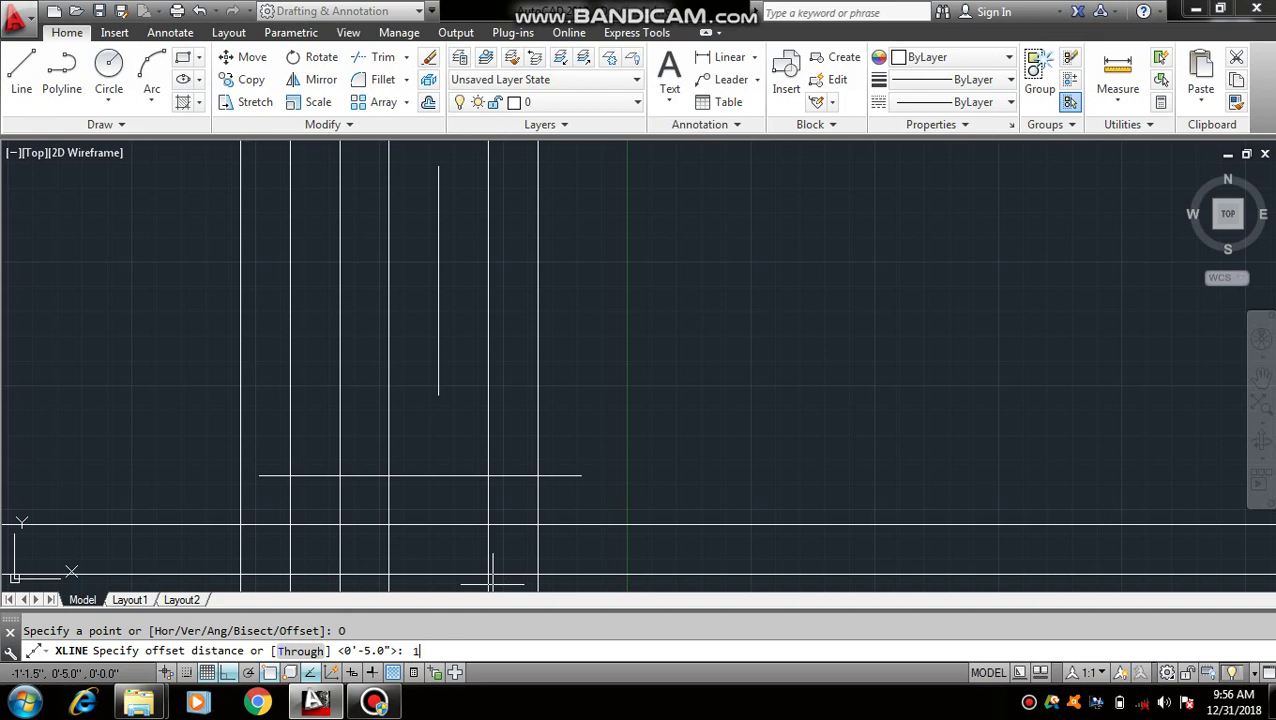
key("Return")
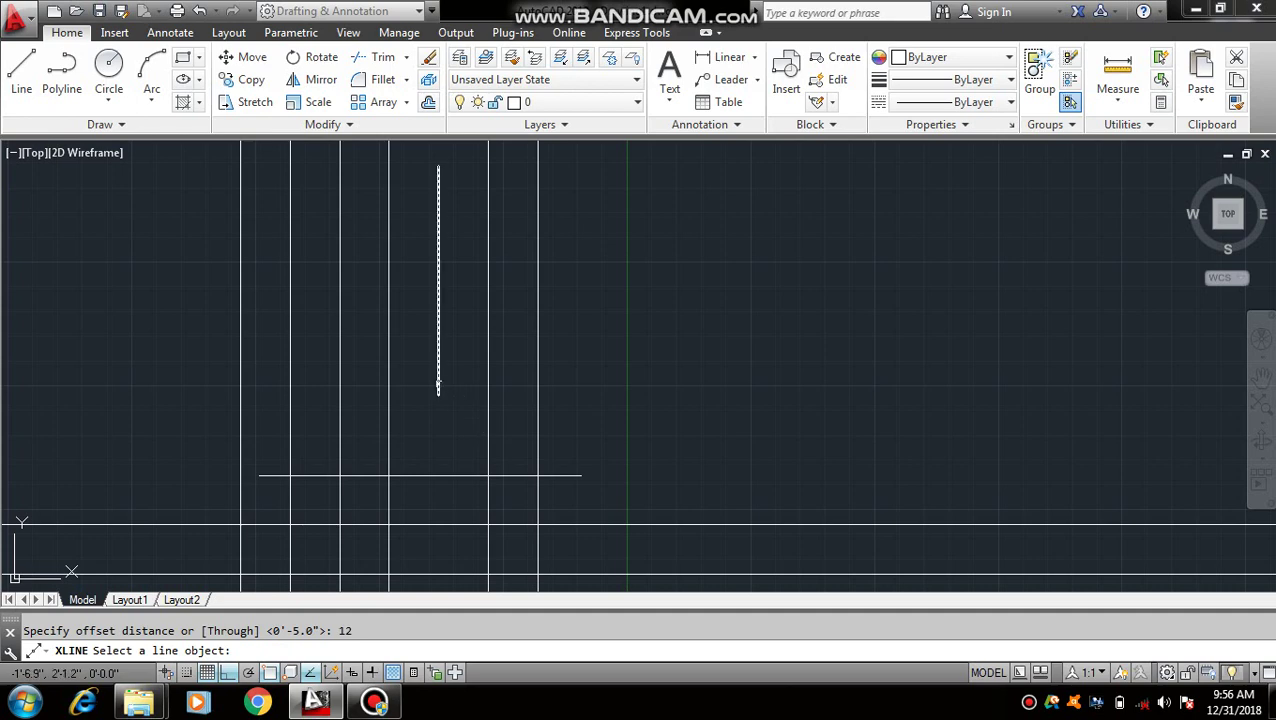
left_click(439, 388)
left_click(667, 420)
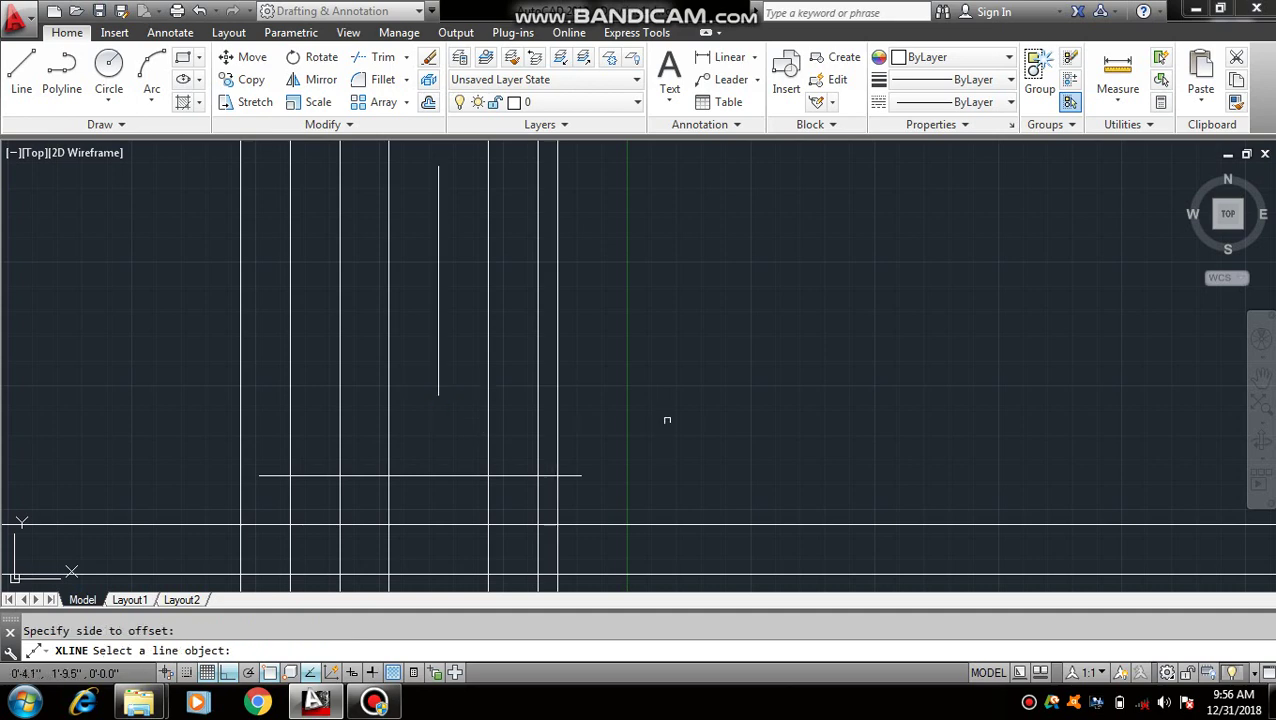
Offset another construction line by 12 to the right of the second vertical construction line right of the short line, and end XLINE
left_click(539, 393)
left_click(598, 400)
scroll(634, 433, "down", 2)
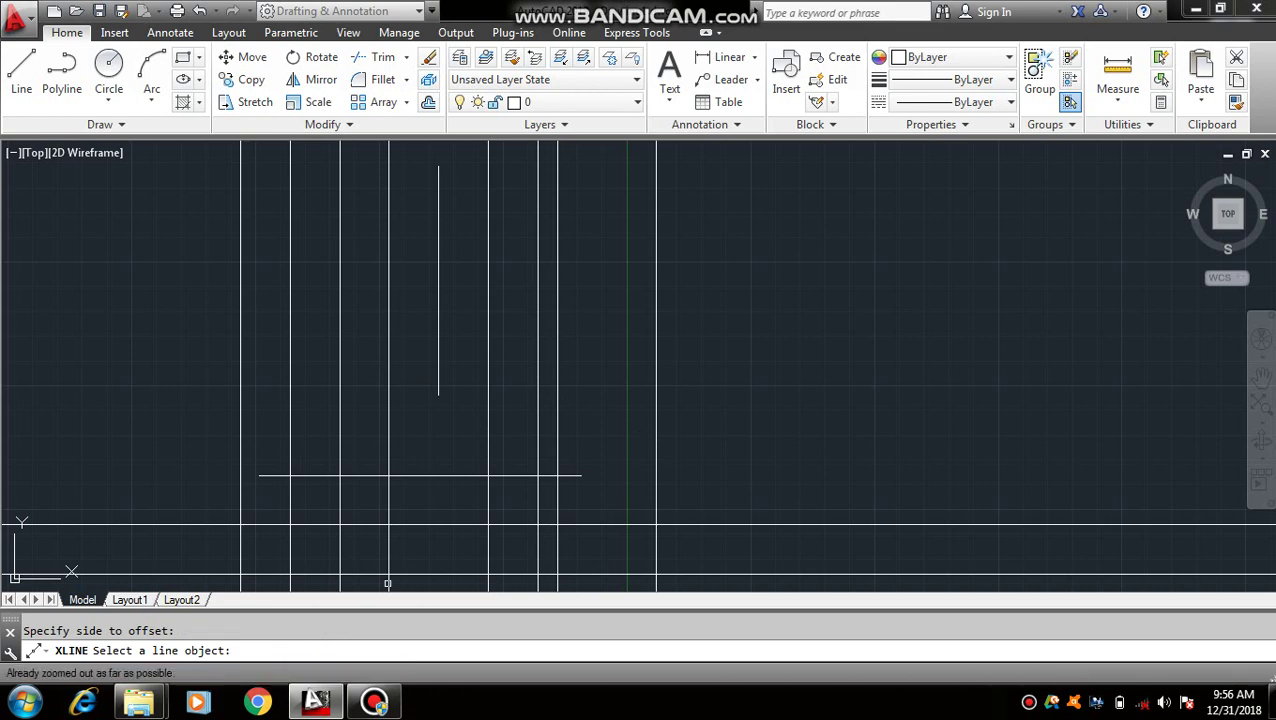
key("Escape")
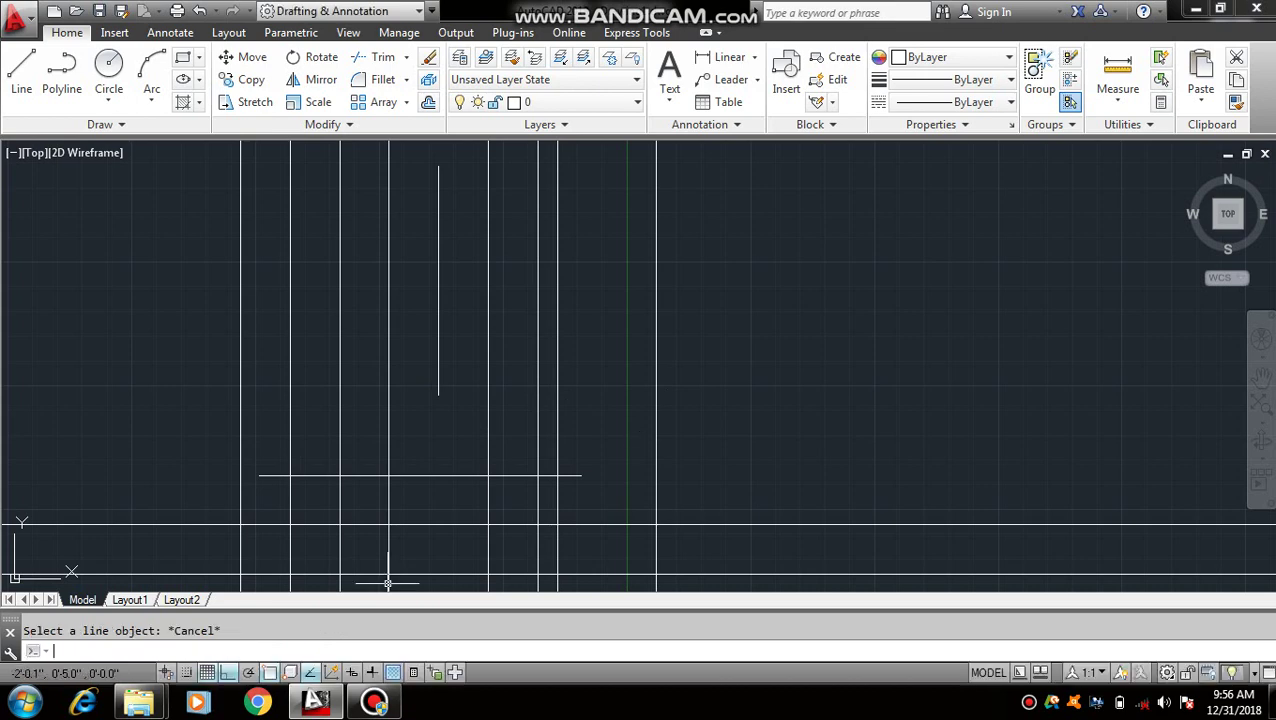
Erase all the lines and construction lines from the drawing using a crossing selection
mouse_move(384, 484)
middle_mouse_down()
mouse_move(424, 393)
mouse_move(448, 378)
middle_mouse_up()
scroll(421, 390, "down", 2)
middle_click_drag(465, 424, 538, 421)
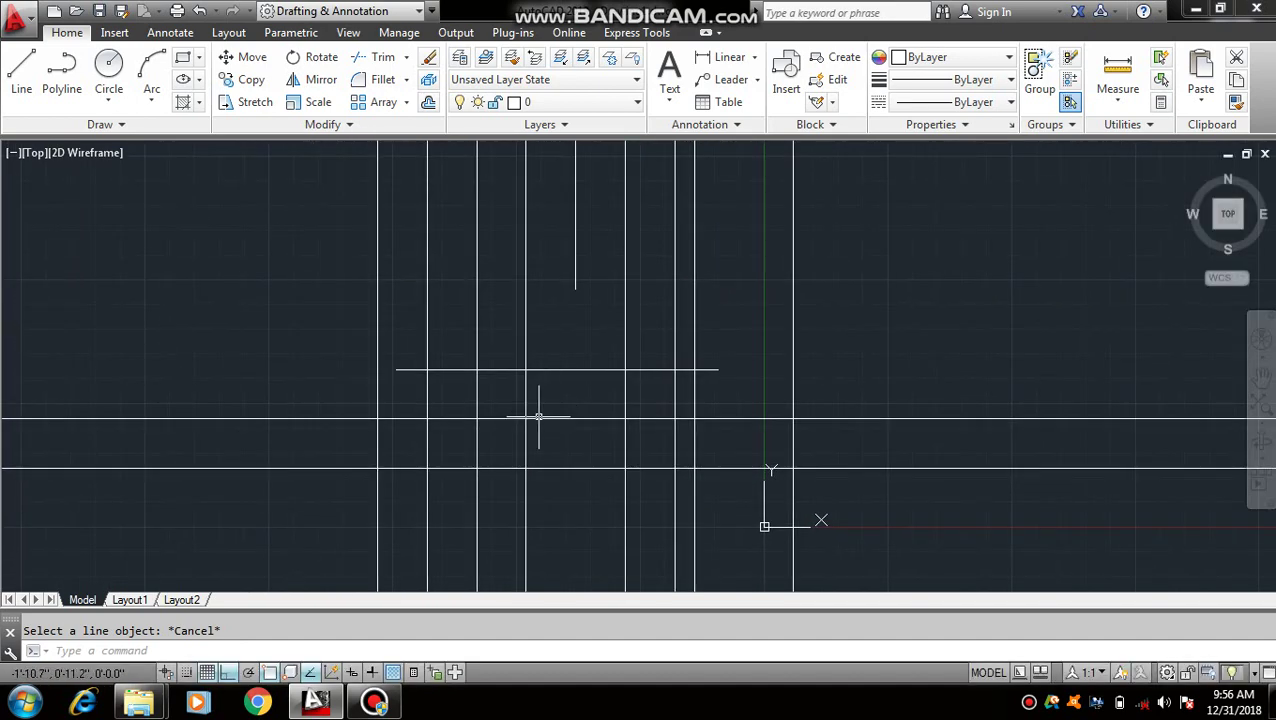
left_click(943, 289)
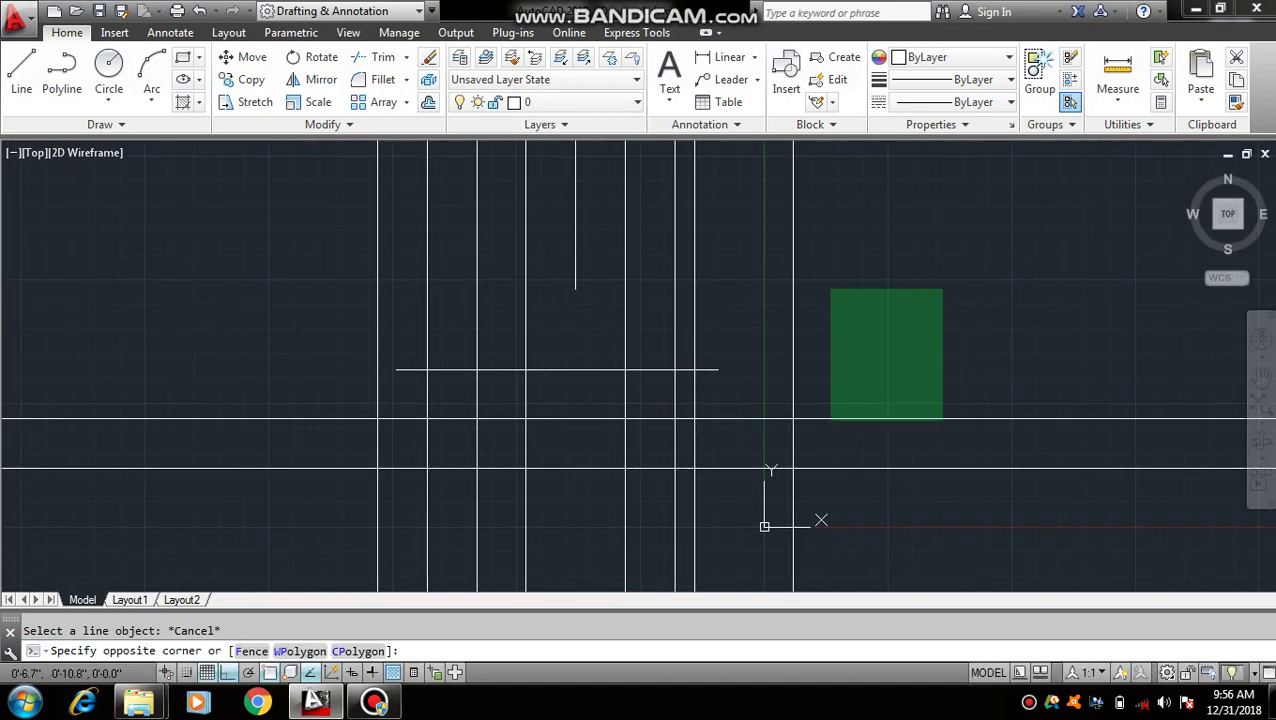
left_click(231, 557)
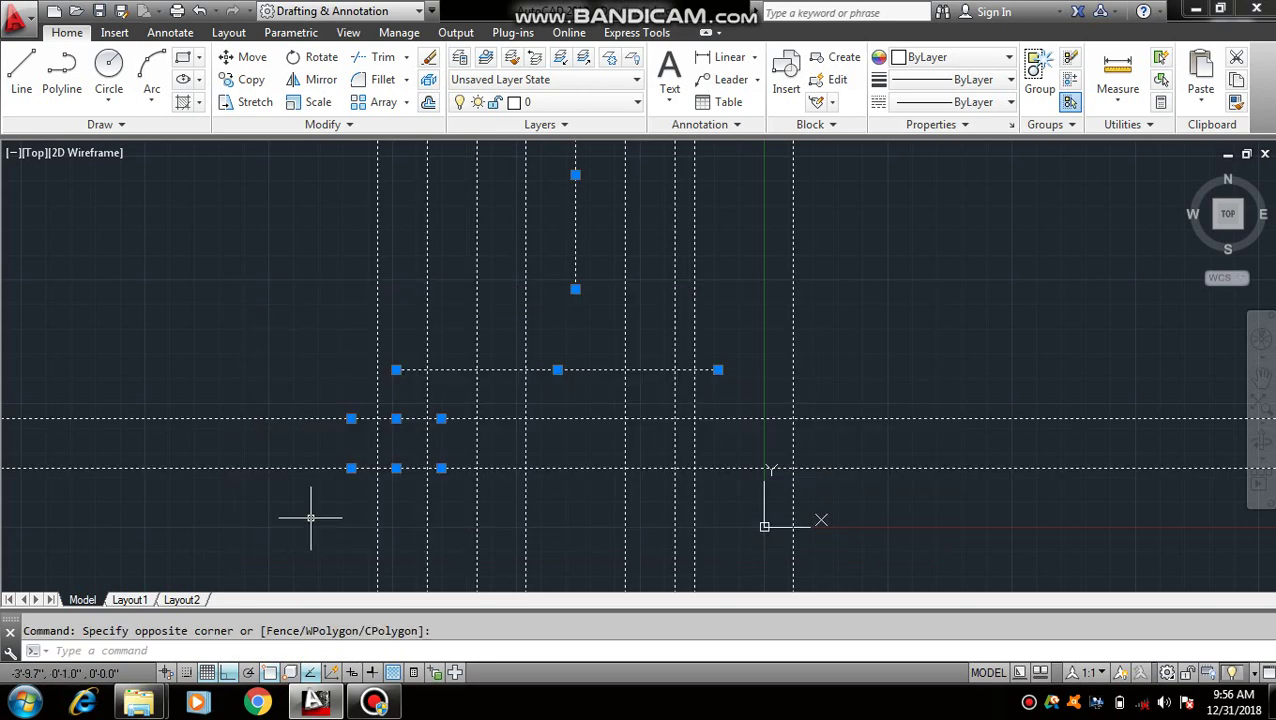
type("e")
key("Return")
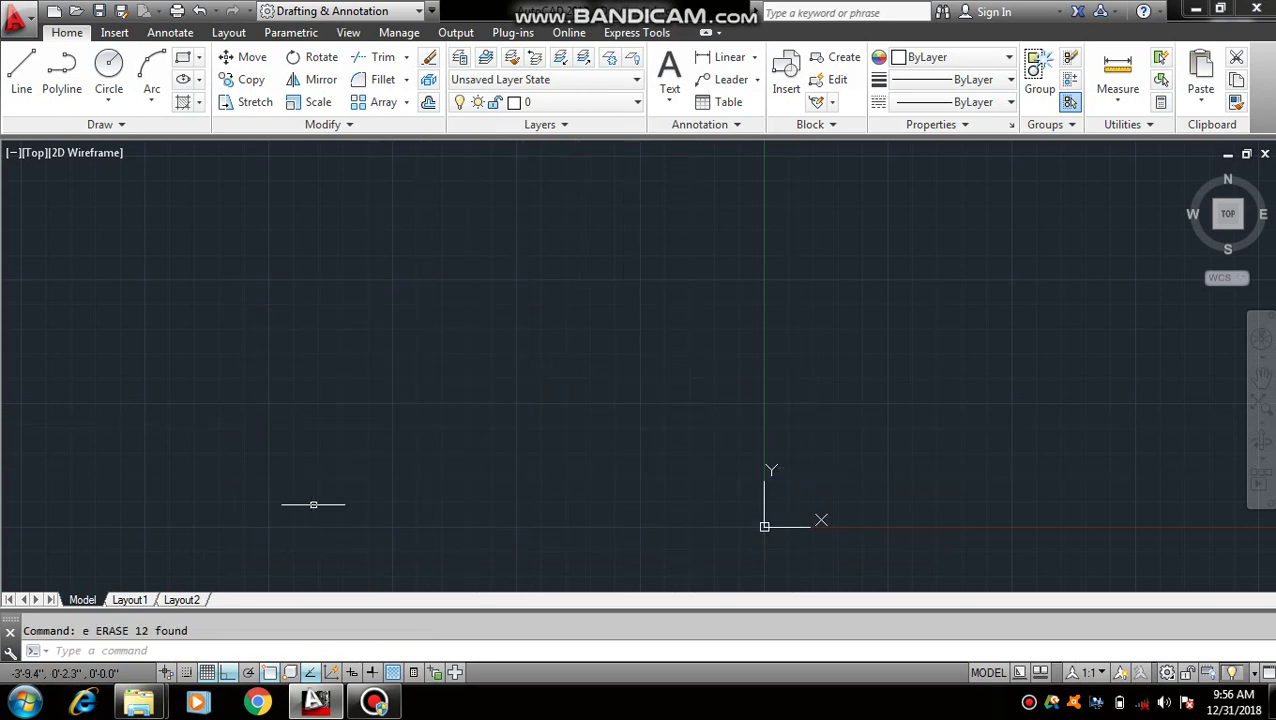
mouse_move(374, 701)
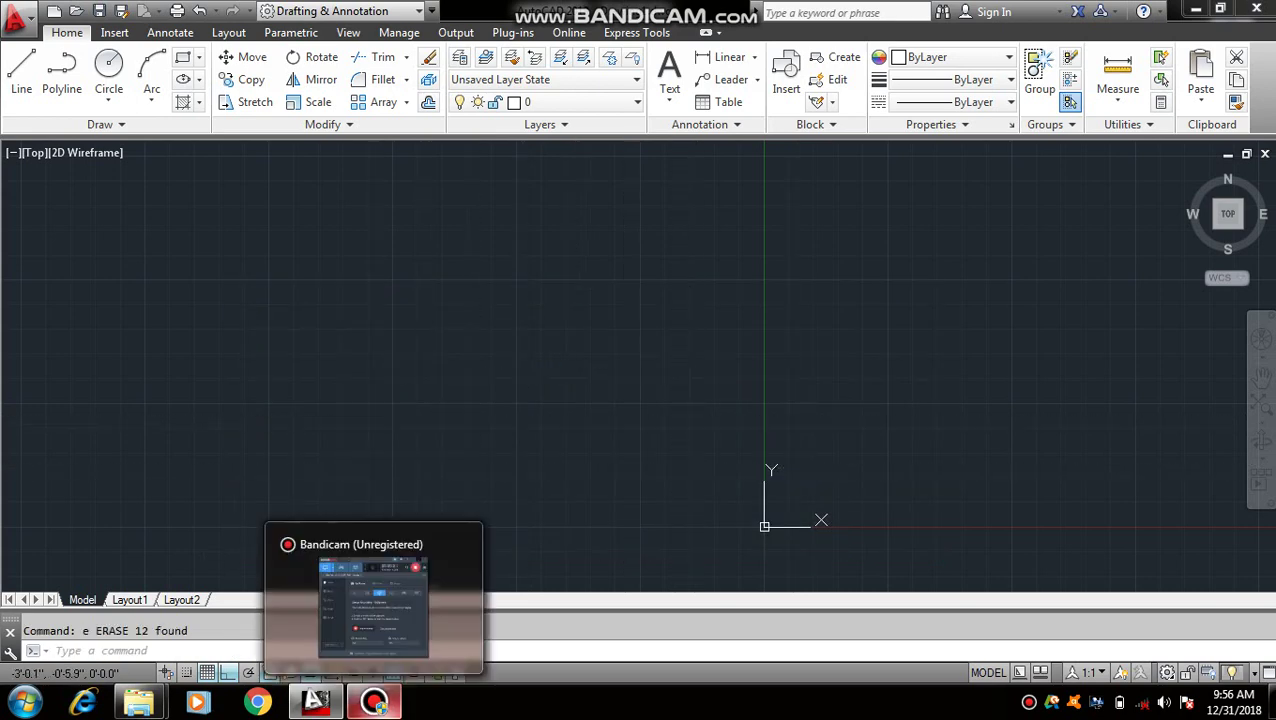
left_click(373, 605)
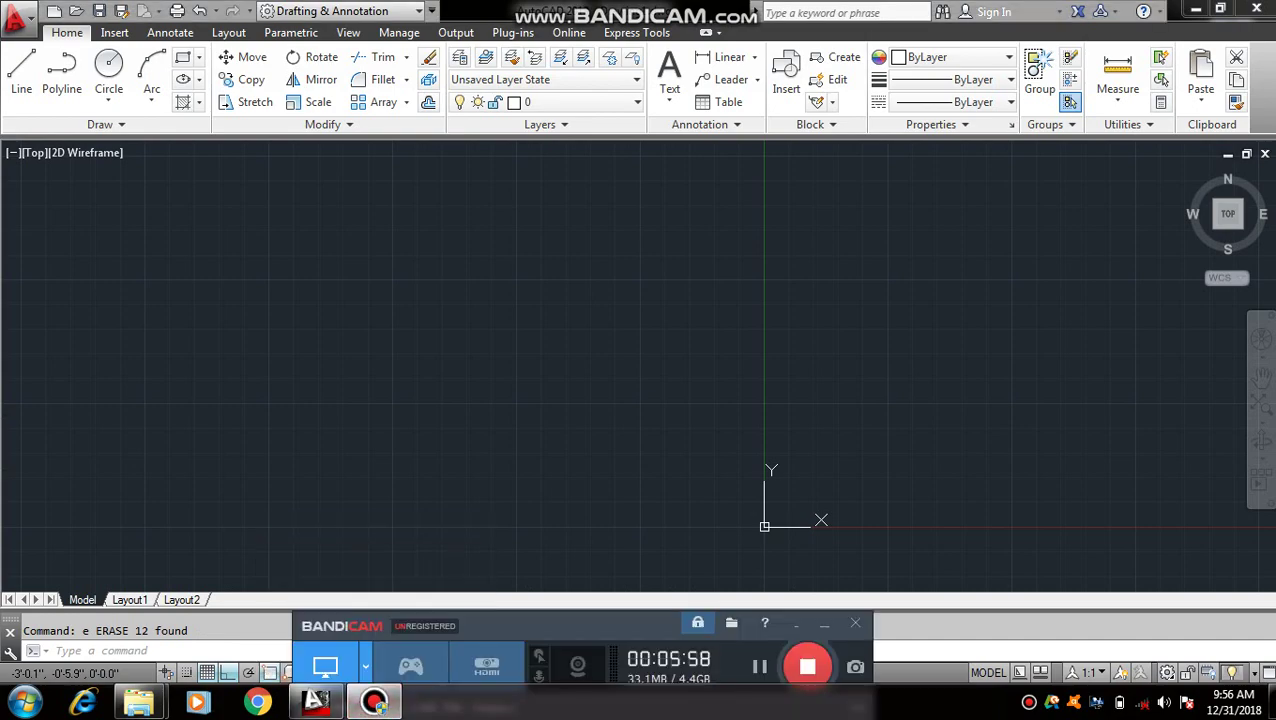